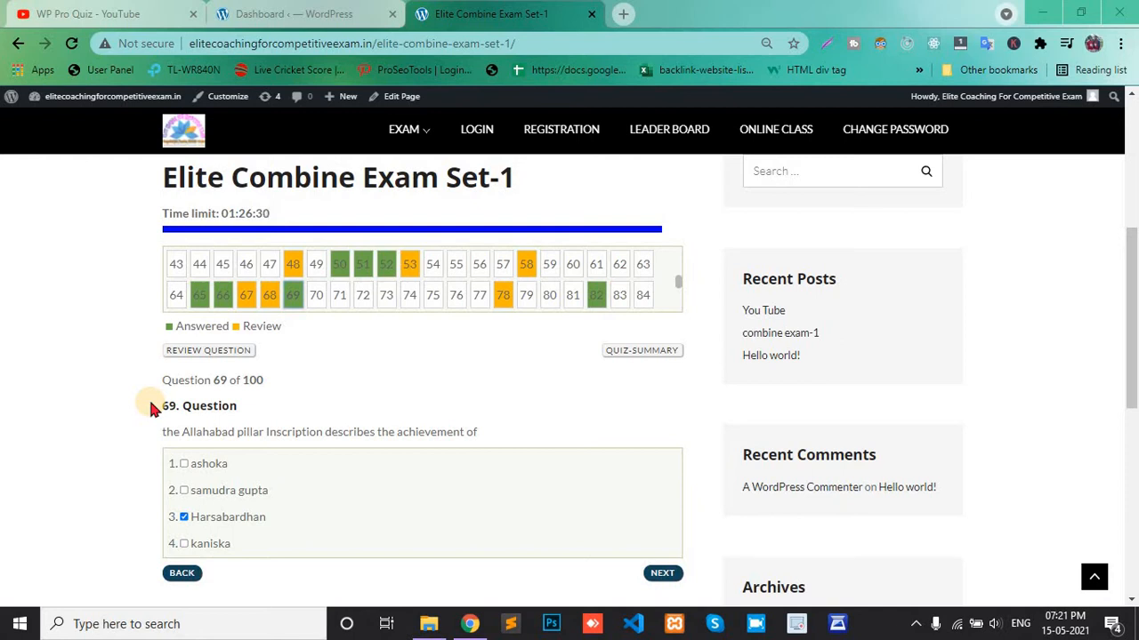
# Close the YouTube page and open the WP-Pro-Quiz quiz overview from the WordPress dashboard
pyautogui.click(190, 15)
pyautogui.click(134, 16)
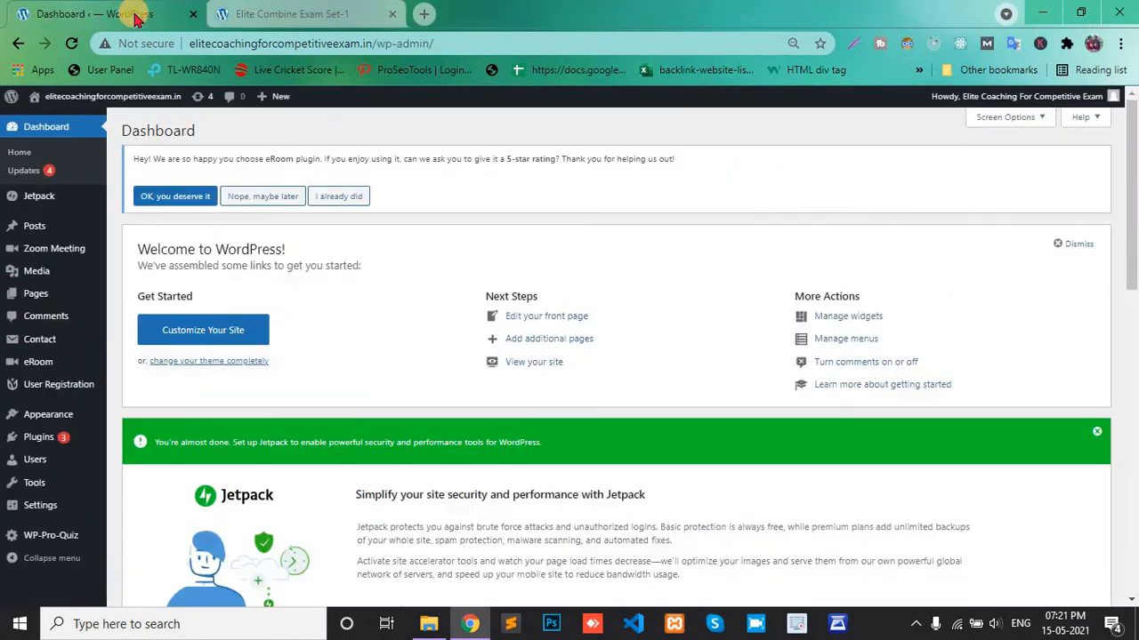
pyautogui.moveTo(61, 384)
pyautogui.scroll(-2, 60, 384)
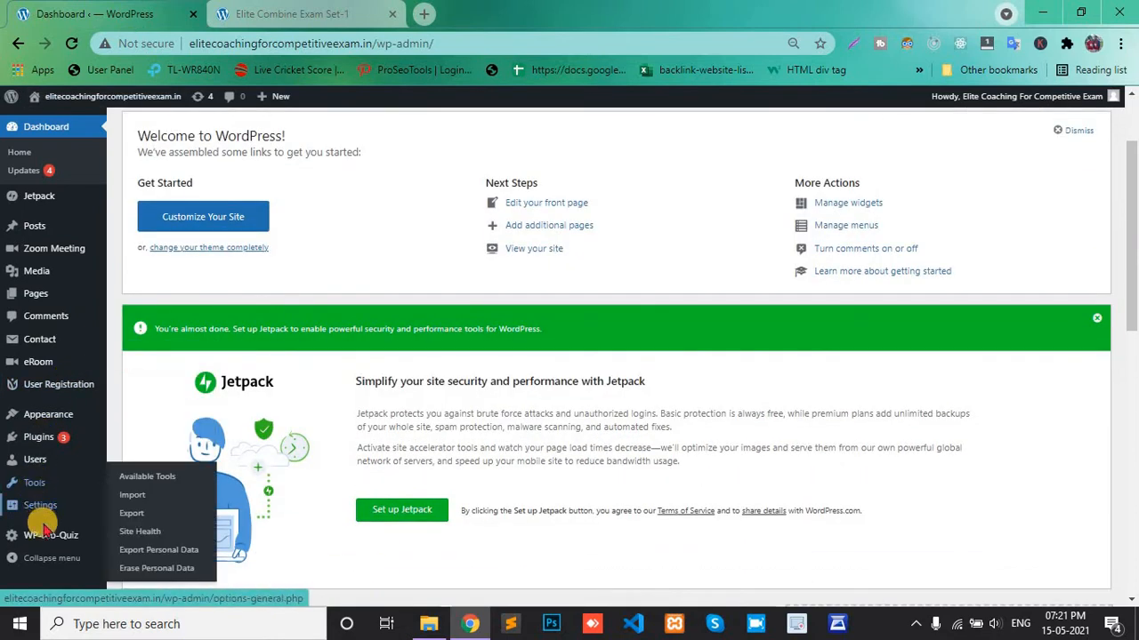
pyautogui.moveTo(47, 537)
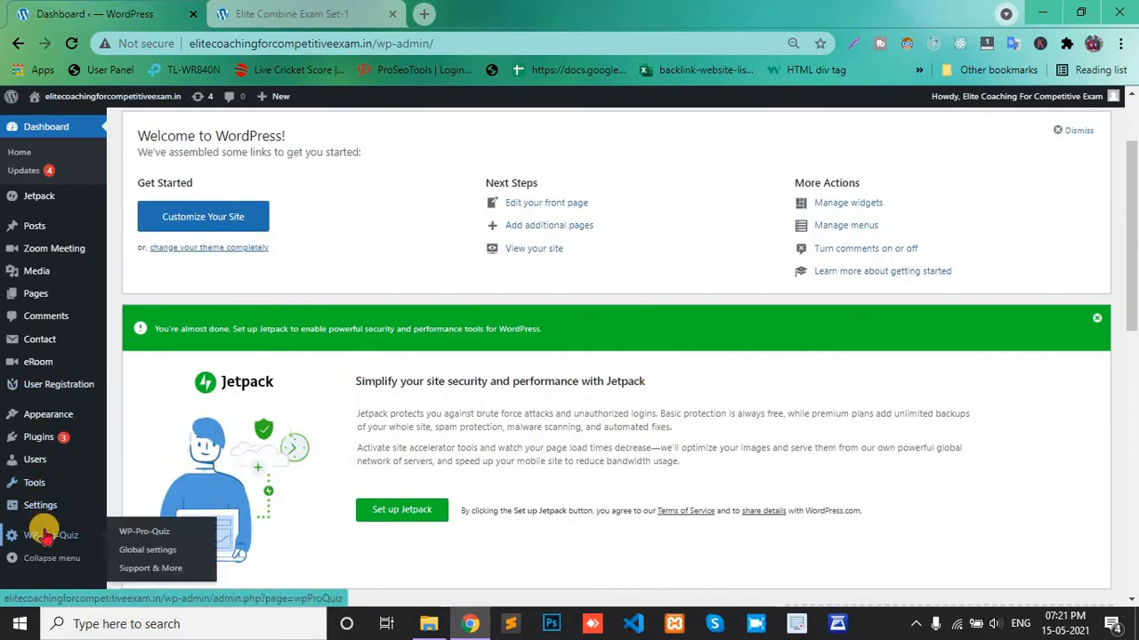
pyautogui.click(129, 532)
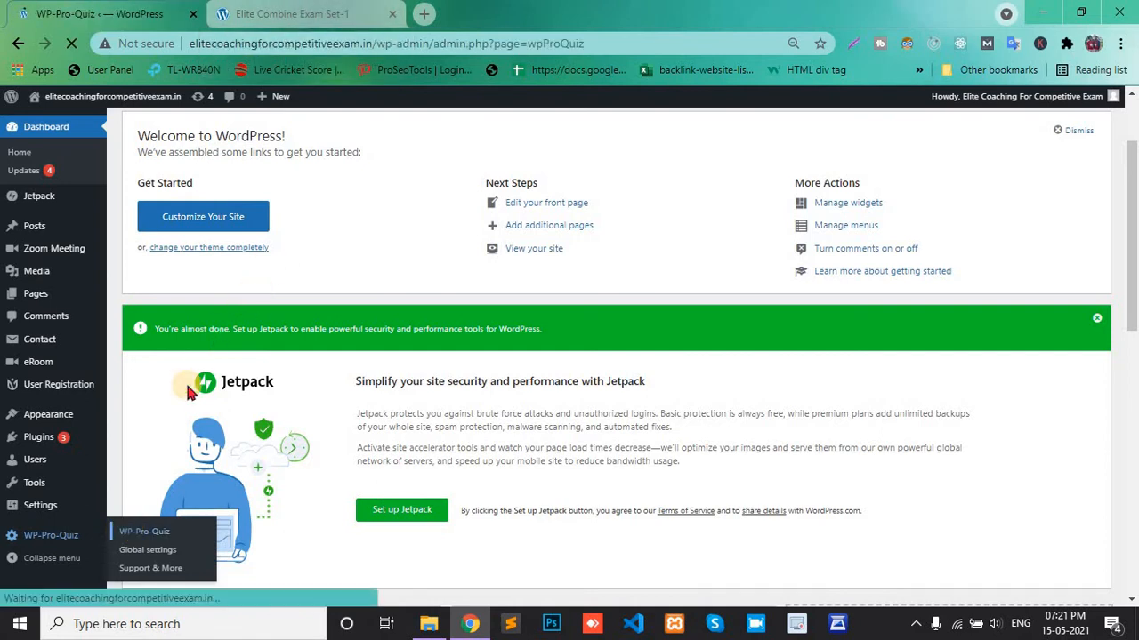
# Enlarge the quiz overview page to 90% and open the form for adding a quiz in a new browser tab
pyautogui.scroll(-2, 188, 389)
pyautogui.scroll(2, 187, 388)
pyautogui.scroll(-2, 185, 381)
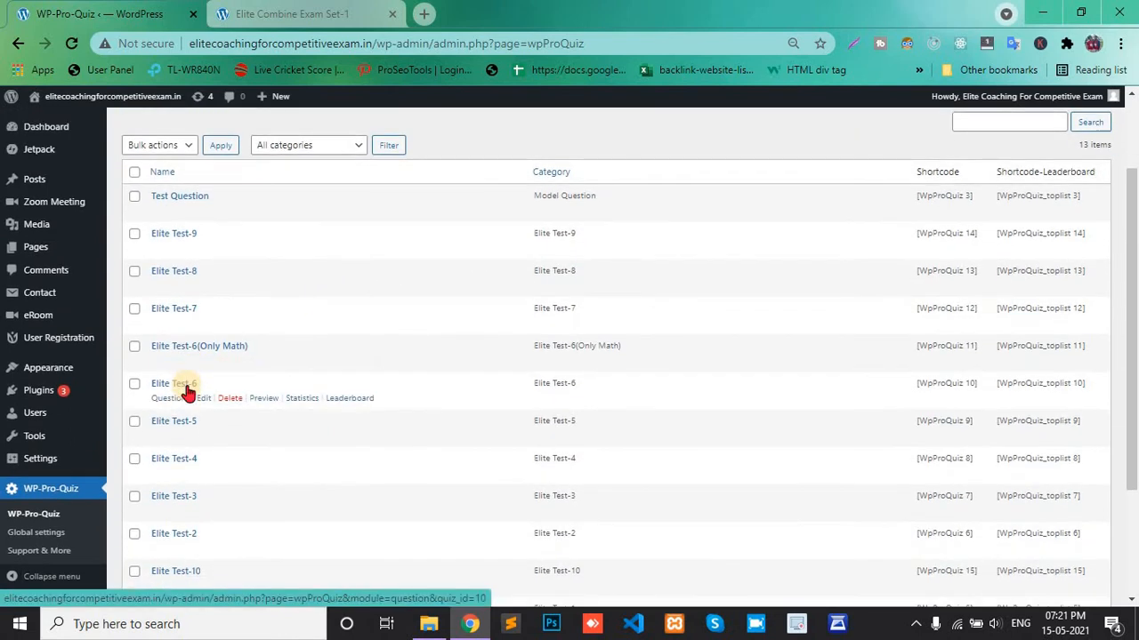
pyautogui.scroll(2, 291, 335)
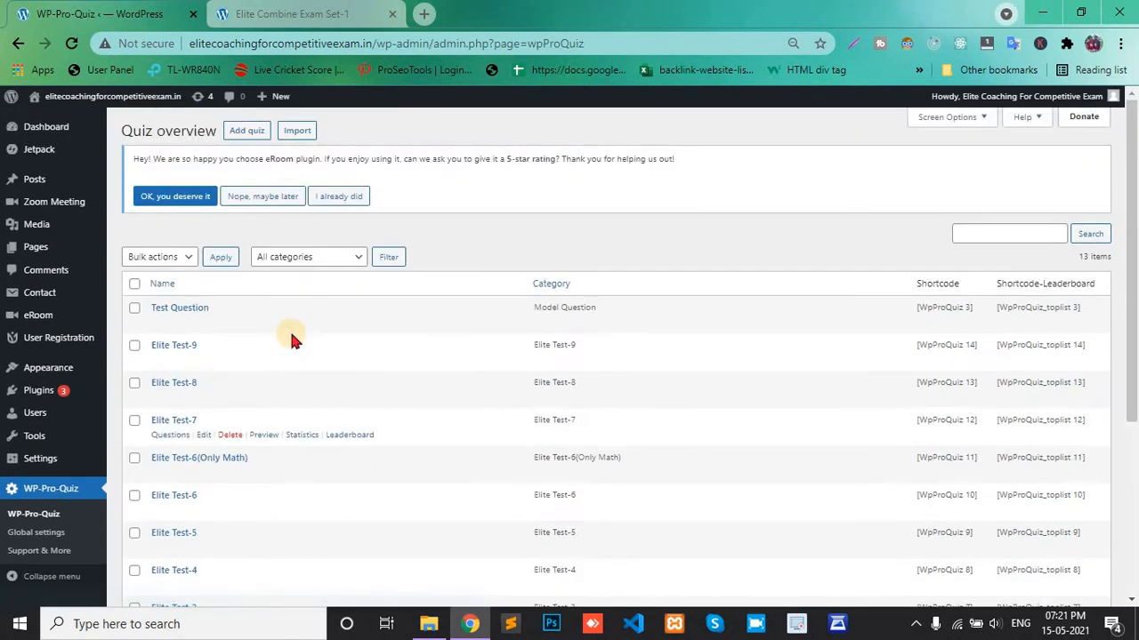
pyautogui.click(244, 131)
pyautogui.scroll(1, 244, 132)
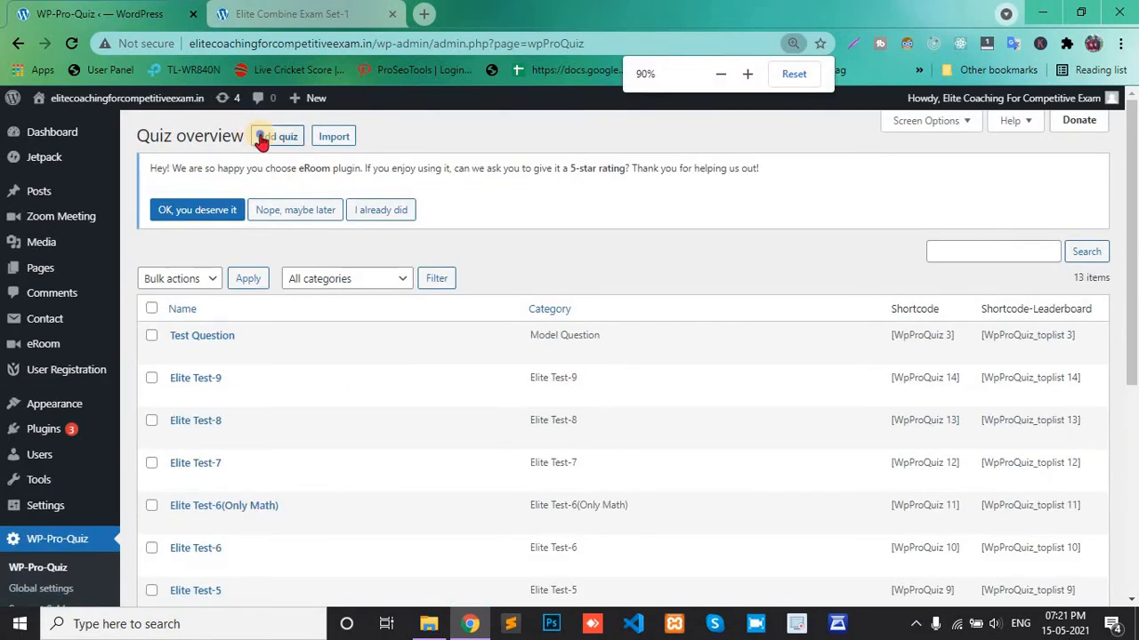
pyautogui.rightClick(262, 140)
pyautogui.click(284, 149)
pyautogui.click(267, 13)
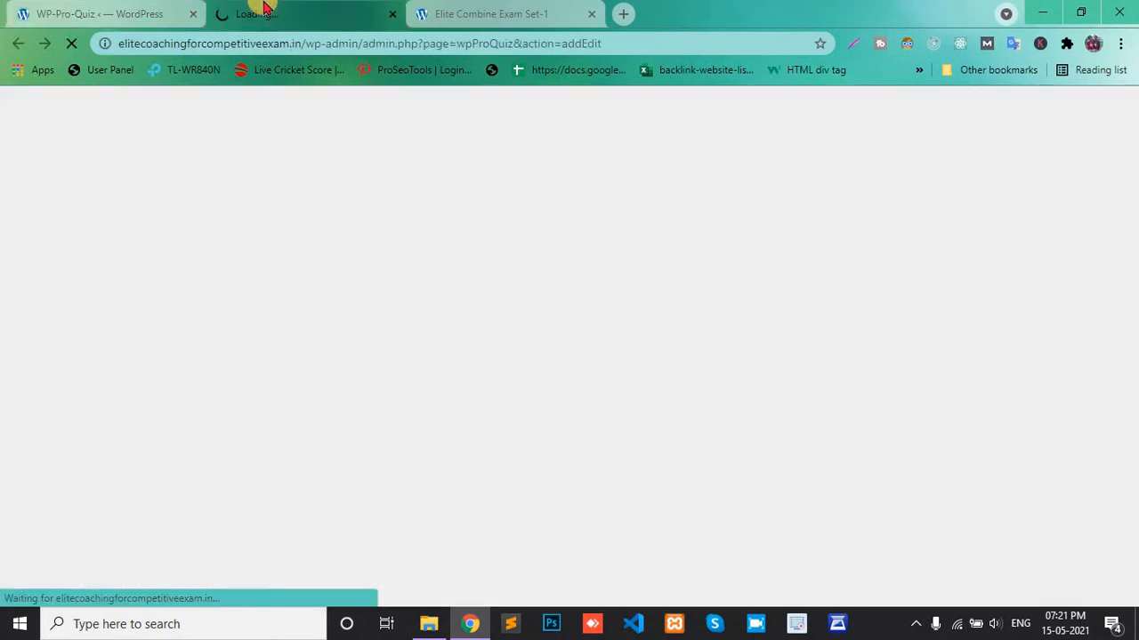
# Review the list of existing quizzes and view question 45 on the Elite Combine Exam Set-1 page
pyautogui.click(127, 12)
pyautogui.scroll(-5, 261, 413)
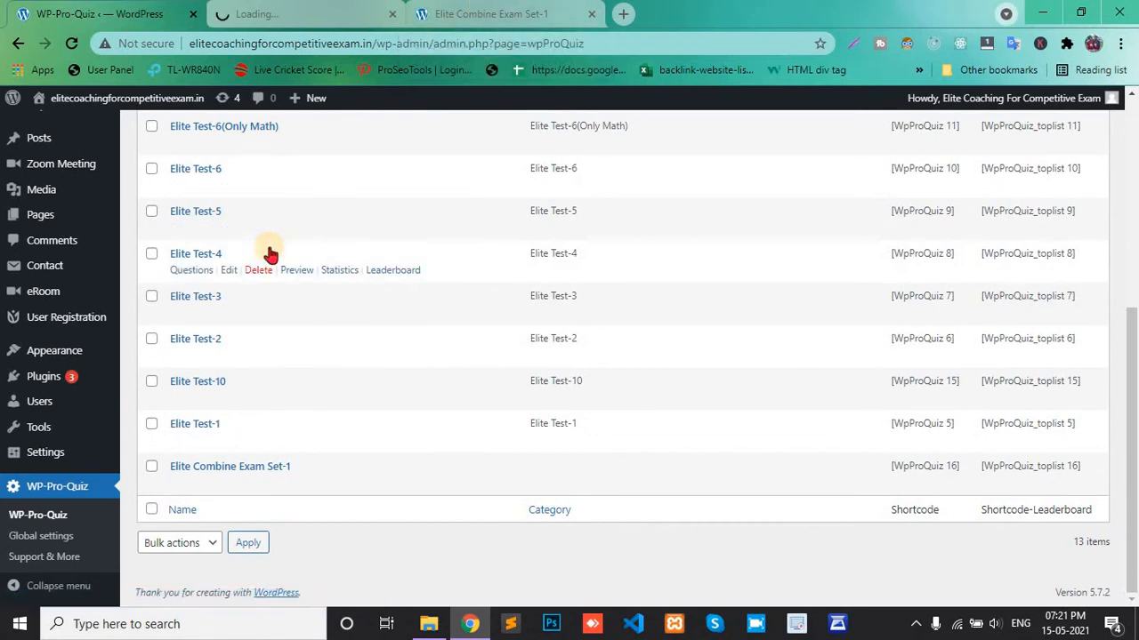
pyautogui.scroll(2, 271, 254)
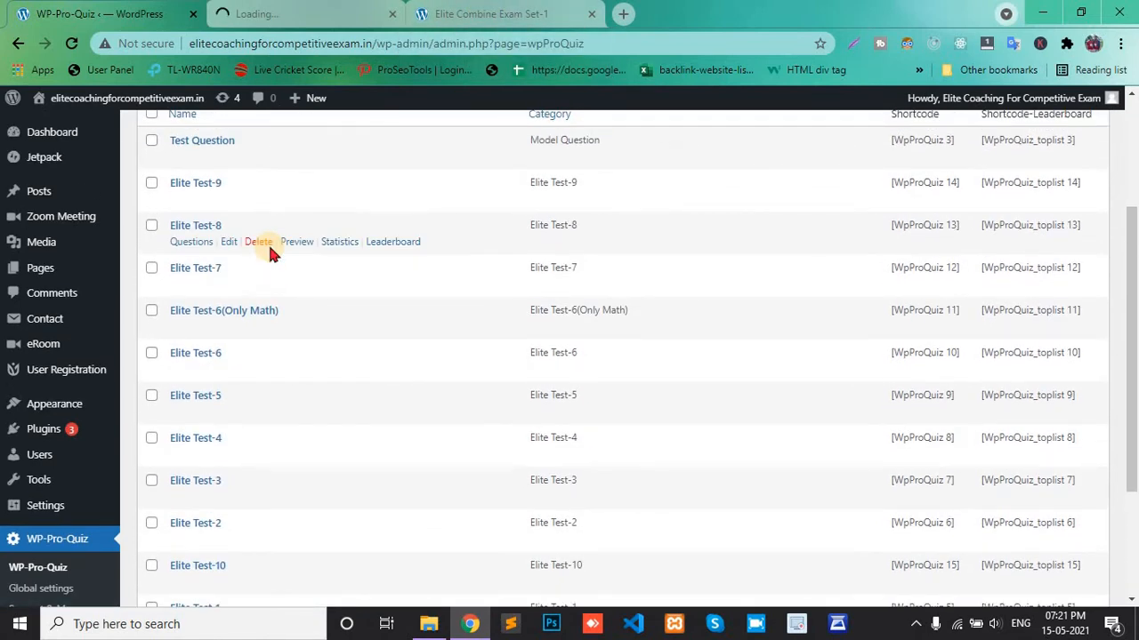
pyautogui.click(480, 13)
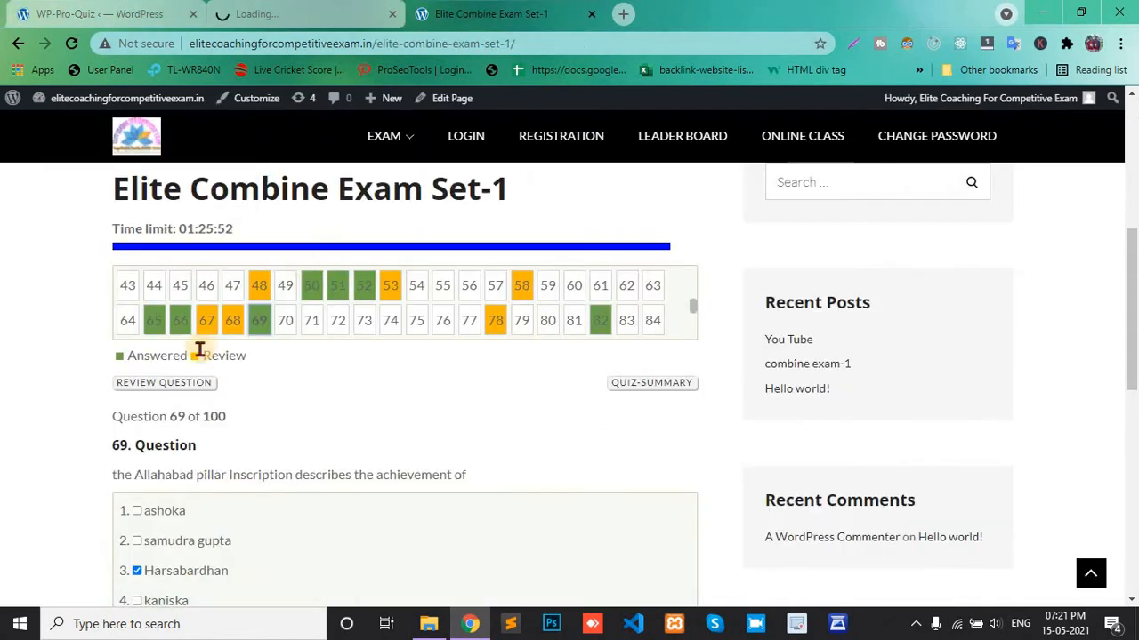
pyautogui.scroll(1, 187, 374)
pyautogui.click(174, 411)
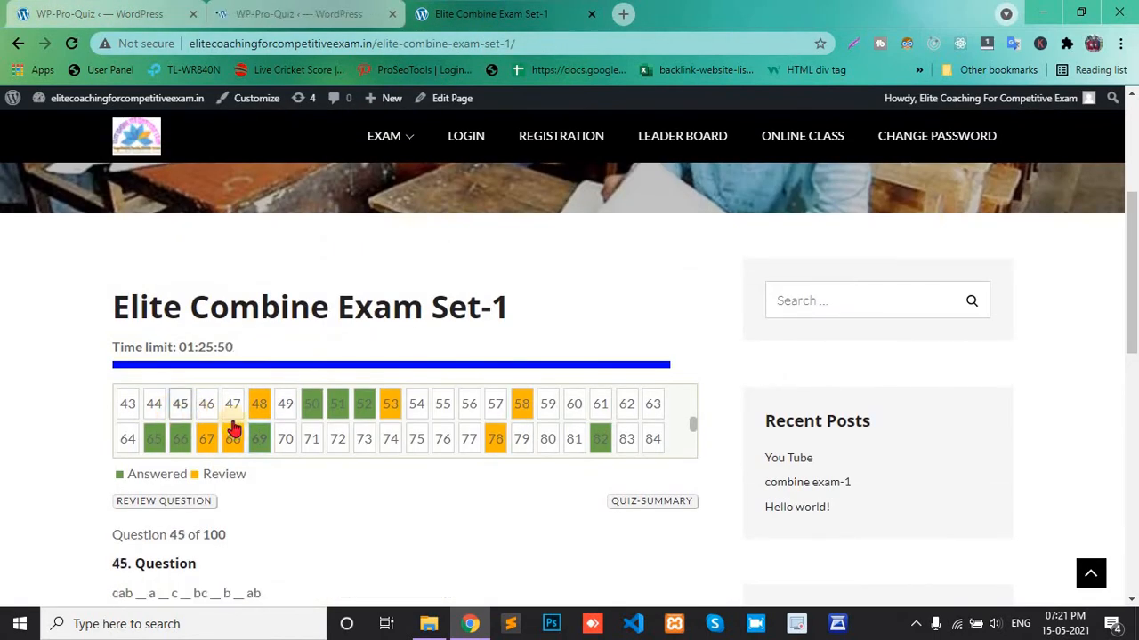
pyautogui.scroll(-1, 222, 423)
# Enter "Demo Quiz" as the title of the new quiz in the Create quiz form
pyautogui.click(303, 15)
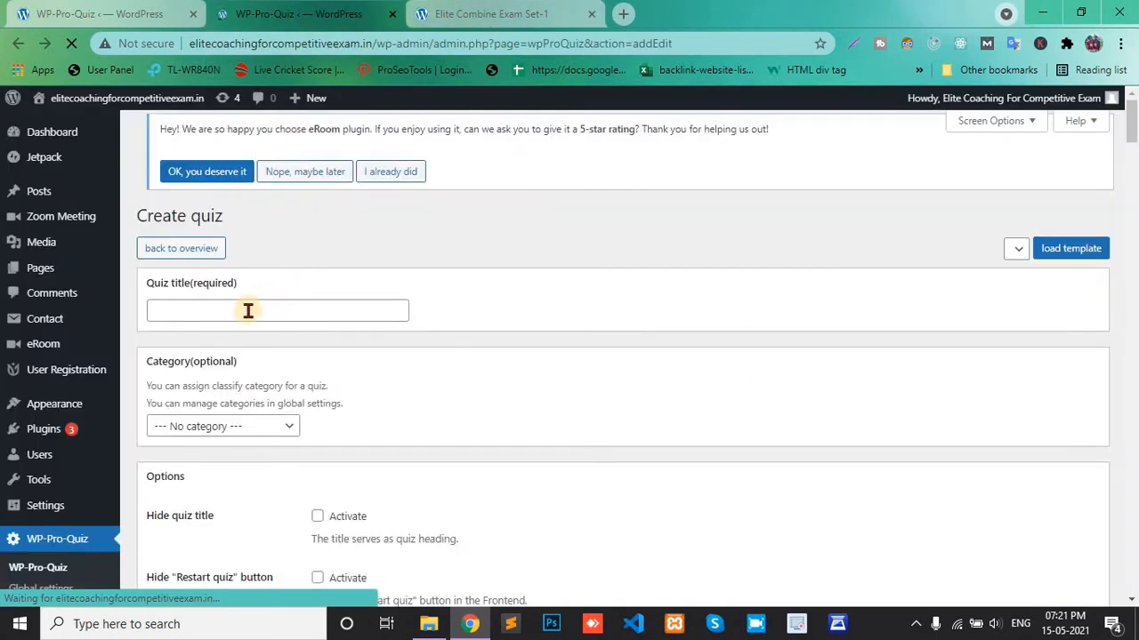
pyautogui.click(236, 315)
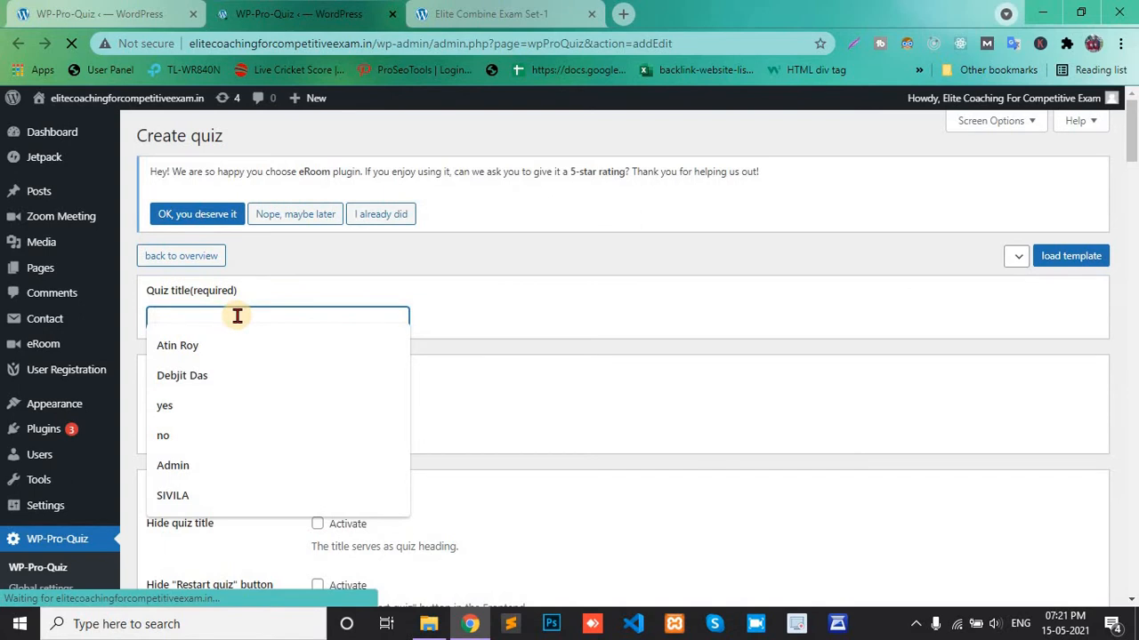
pyautogui.write('Demo Quiz')
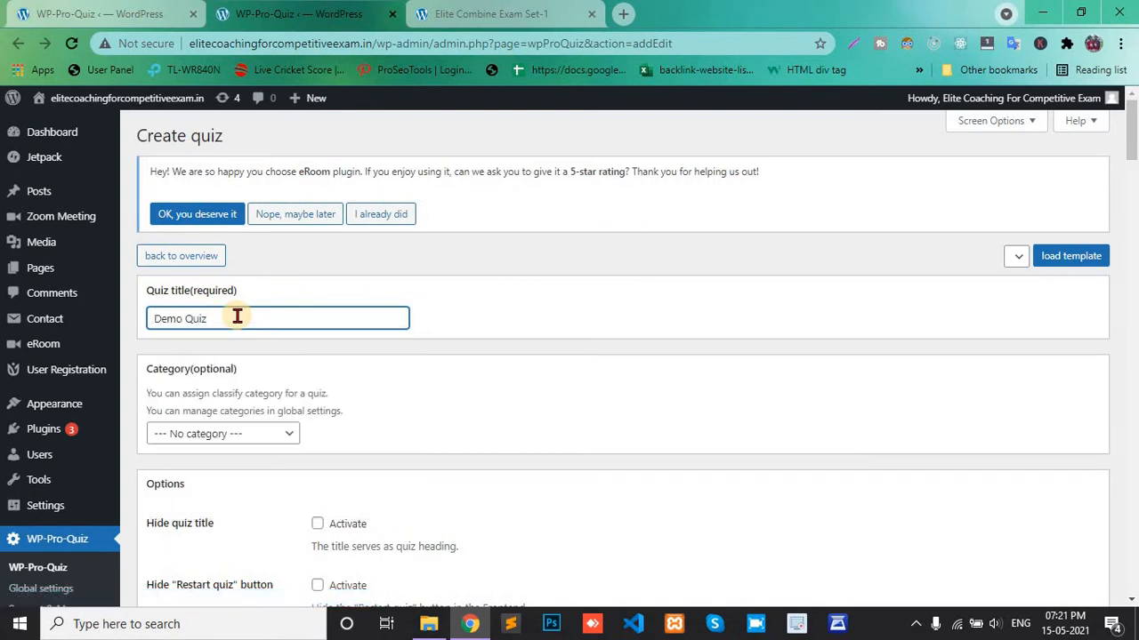
# Create a new quiz category named "demo" and assign it to the quiz
pyautogui.scroll(-1, 356, 267)
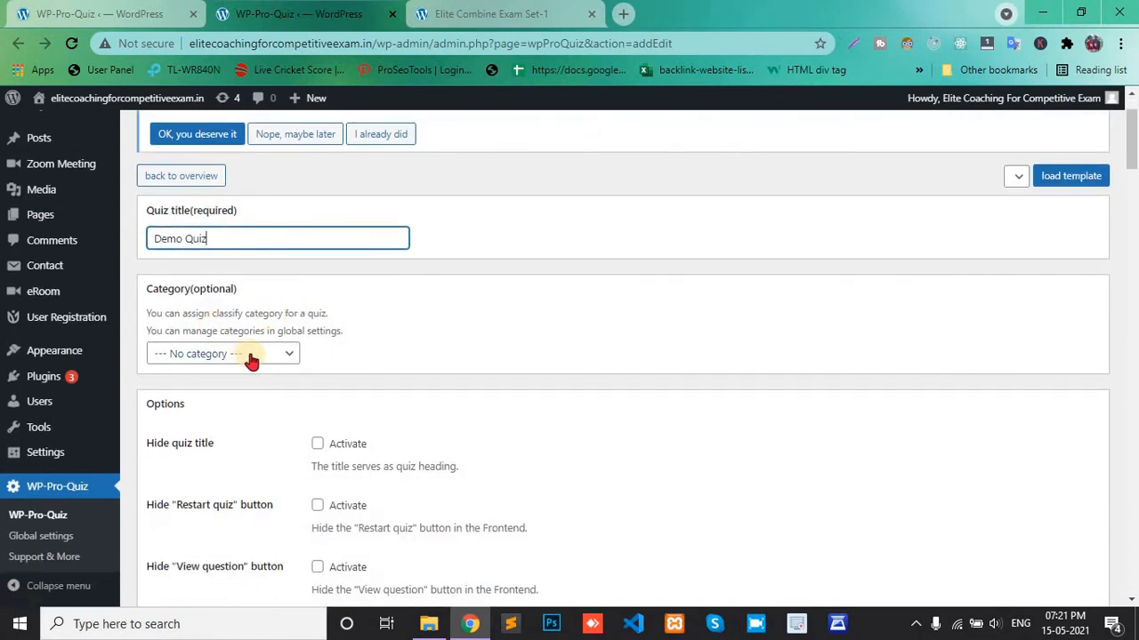
pyautogui.click(250, 354)
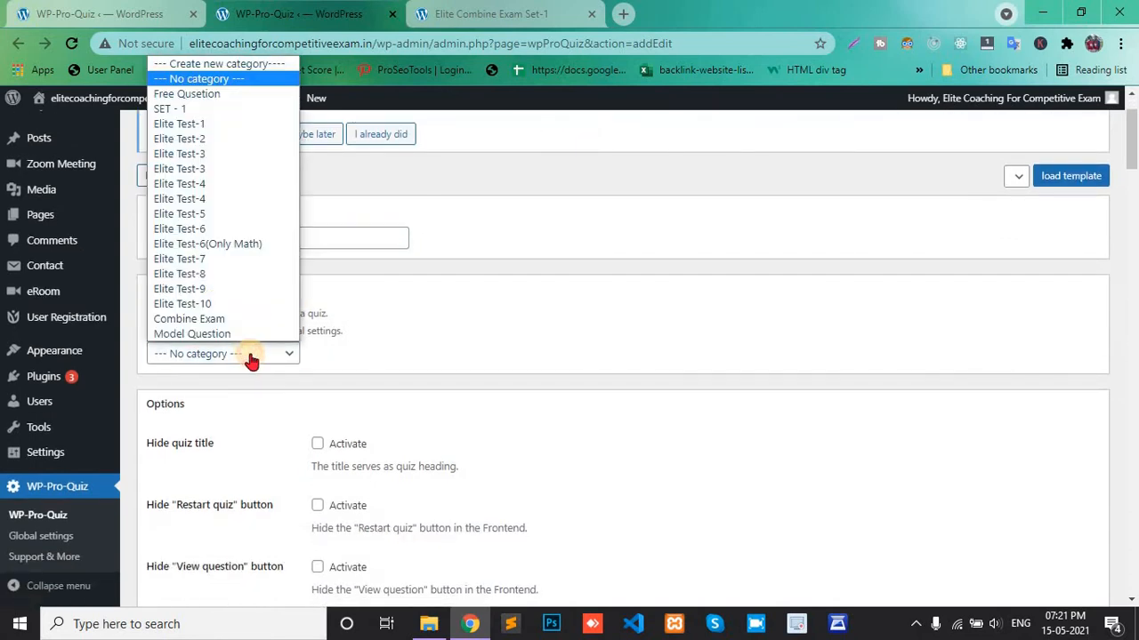
pyautogui.click(211, 64)
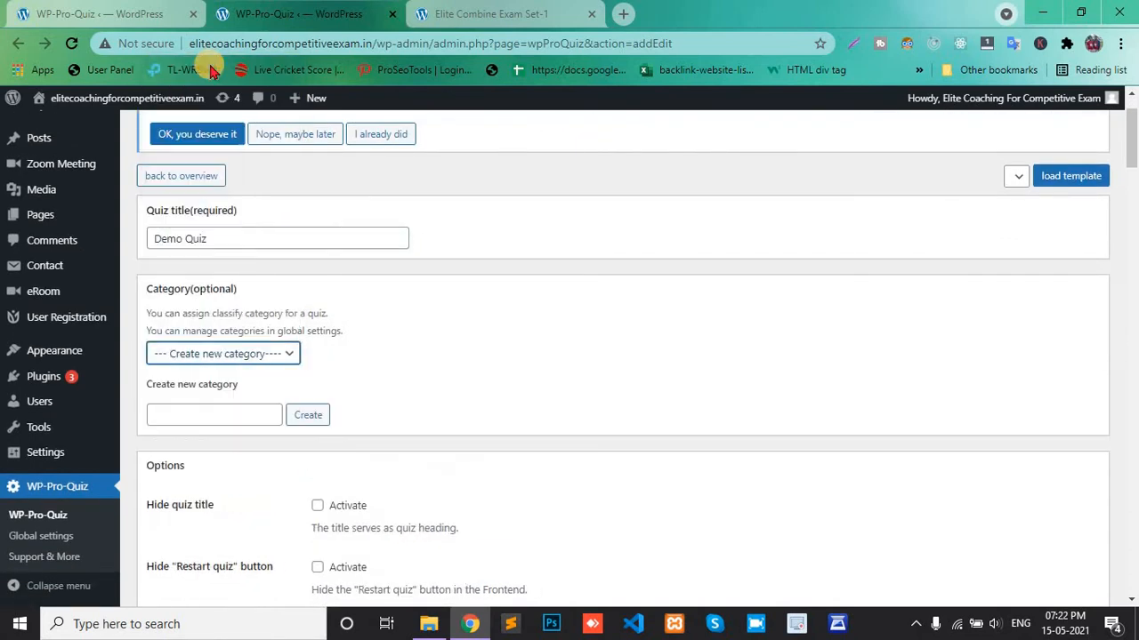
pyautogui.click(212, 416)
pyautogui.write('demo')
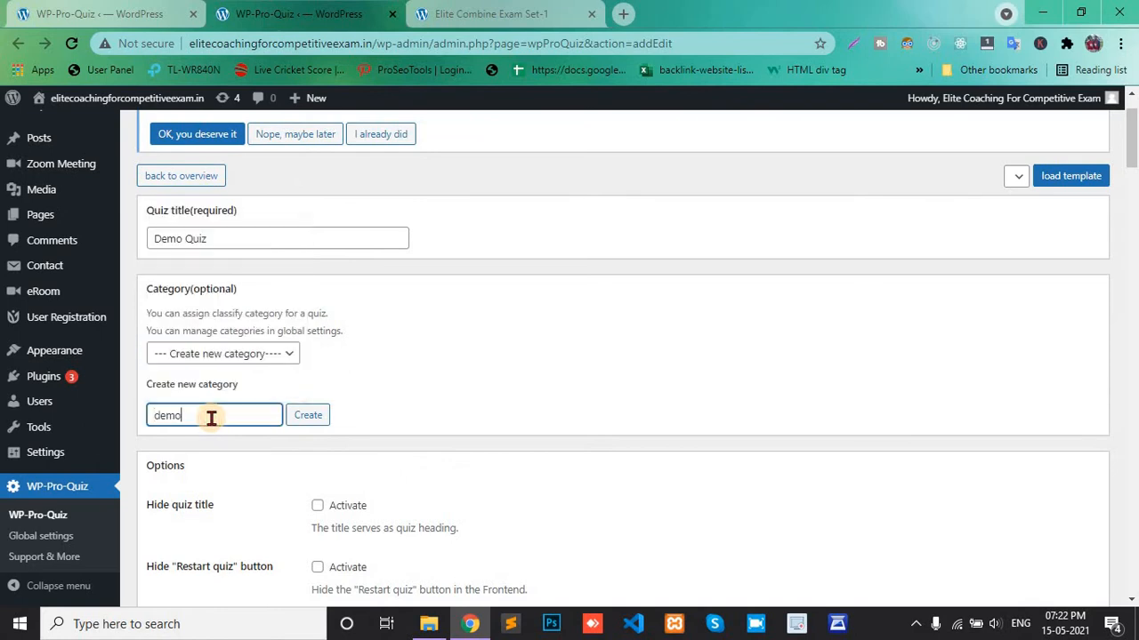
pyautogui.click(311, 415)
# Set the quiz's time limit to 120 seconds in its options
pyautogui.scroll(-3, 501, 398)
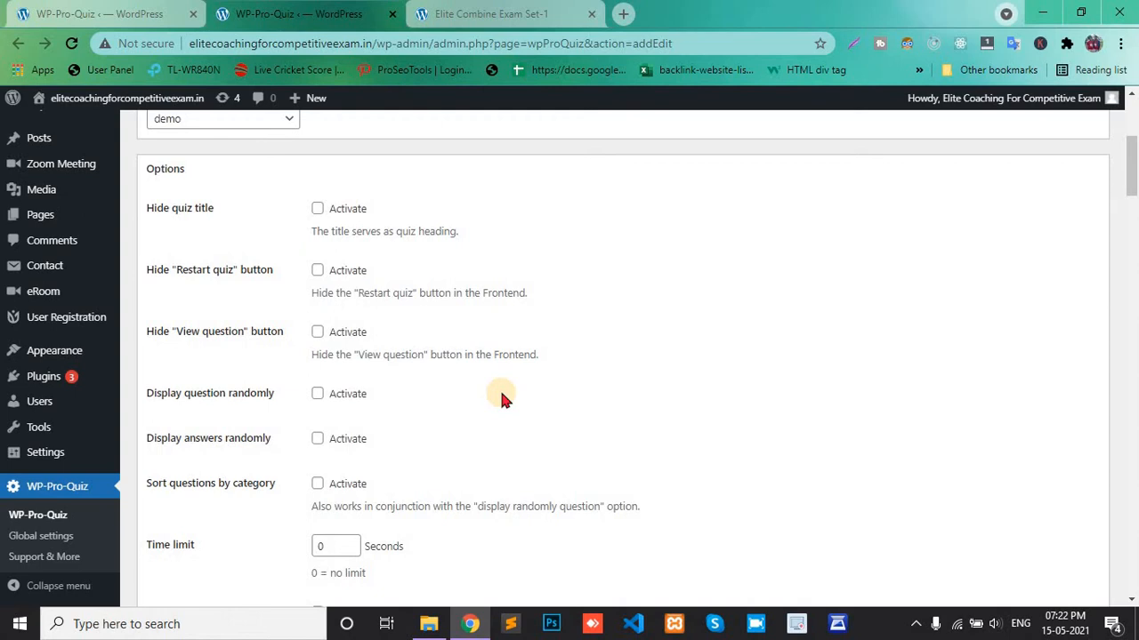
pyautogui.middleClick(462, 342)
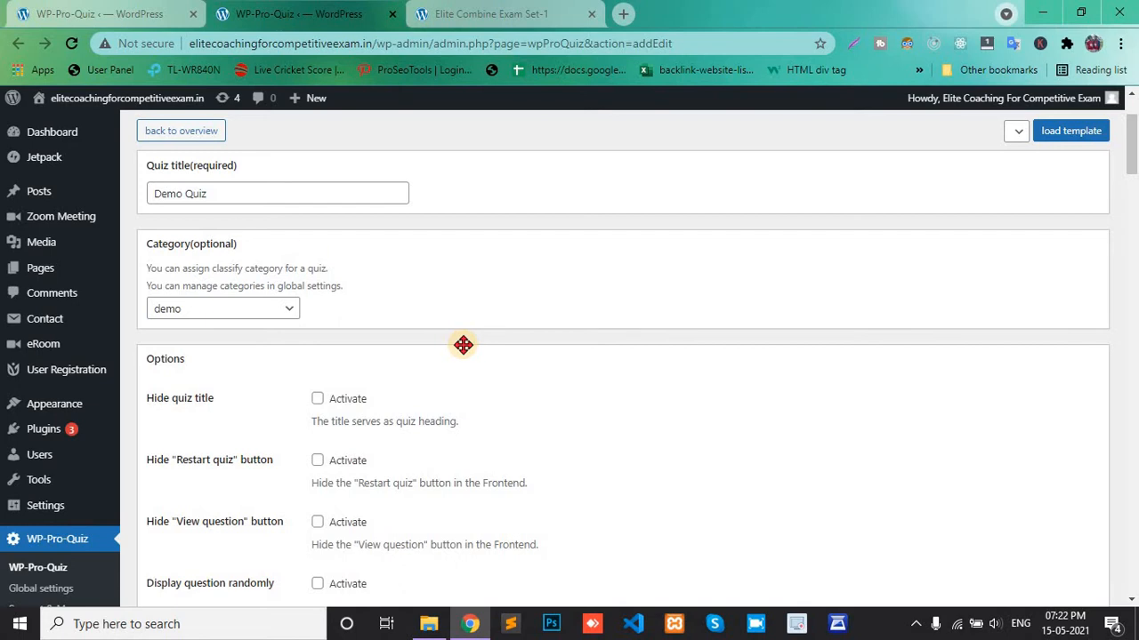
pyautogui.middleClick(463, 345)
pyautogui.scroll(-1, 258, 379)
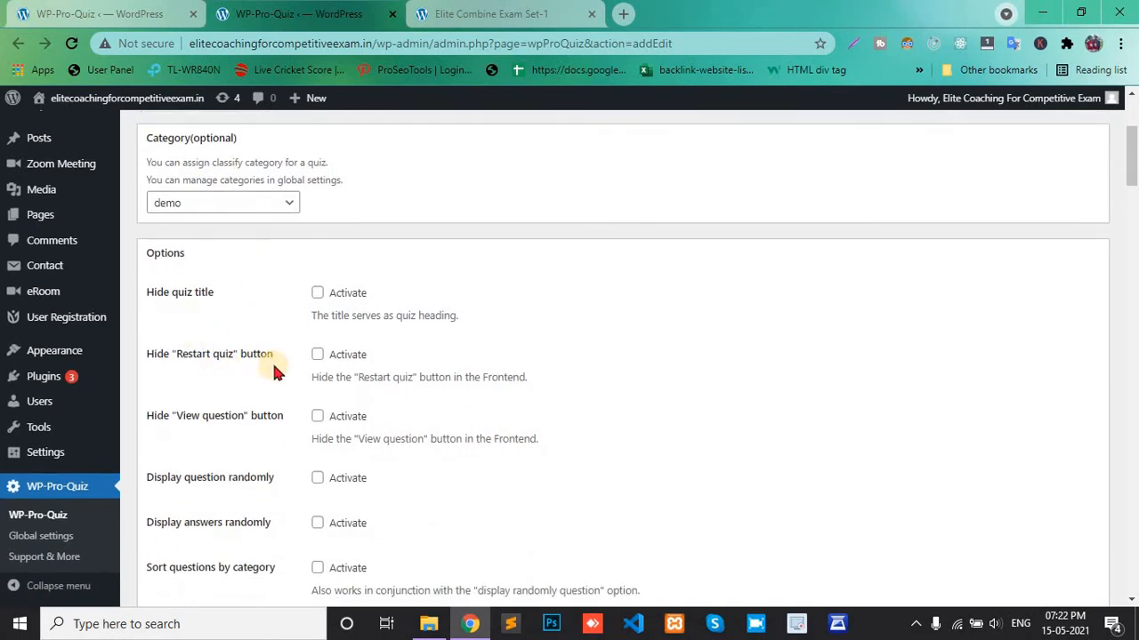
pyautogui.scroll(-1, 329, 358)
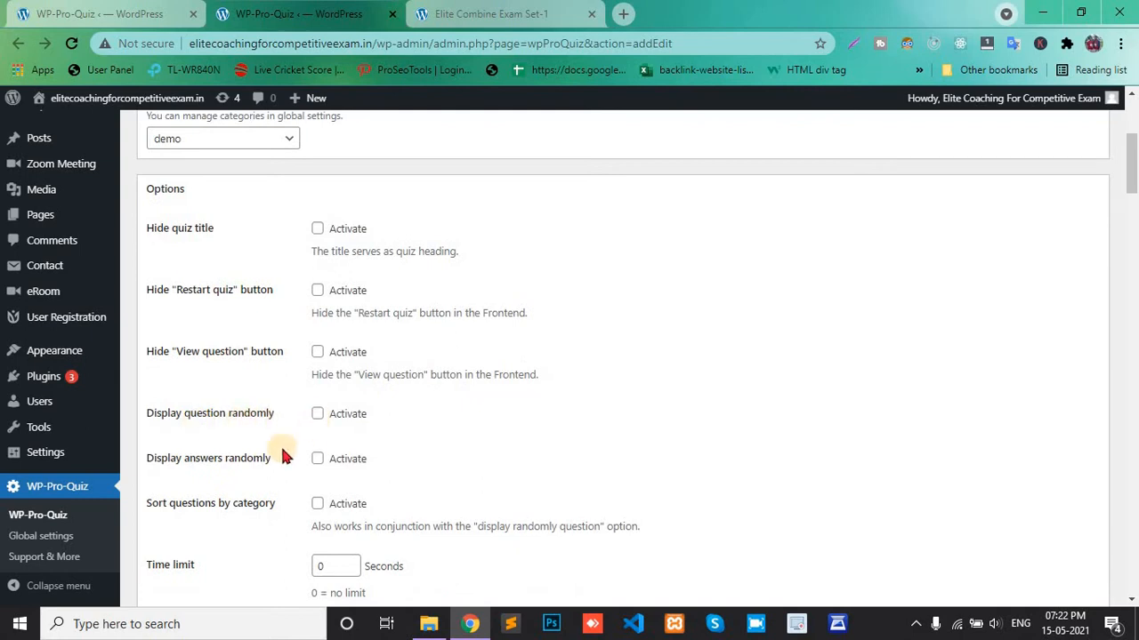
pyautogui.scroll(-2, 321, 427)
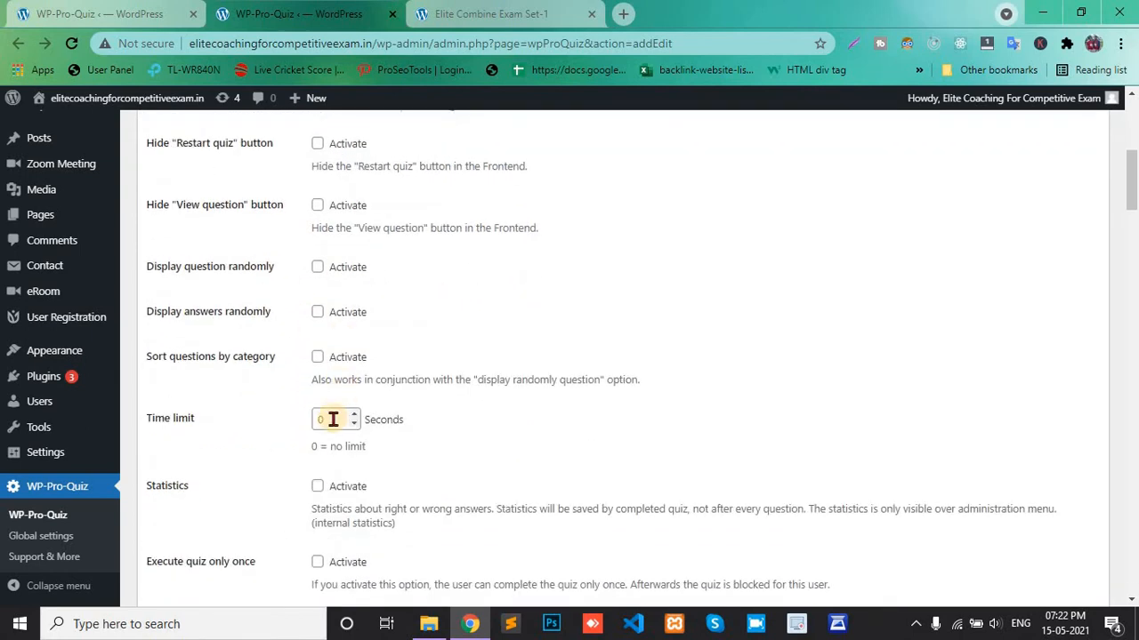
pyautogui.click(332, 419)
pyautogui.write('120')
# Activate the "Execute quiz only once" option for the quiz
pyautogui.scroll(-1, 549, 428)
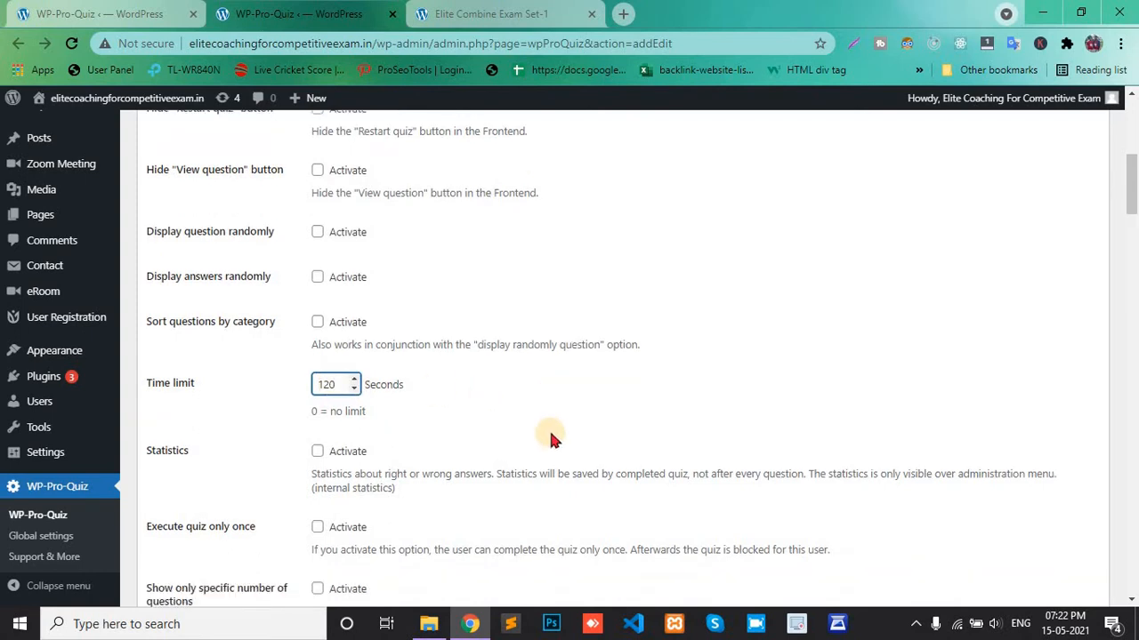
pyautogui.scroll(-2, 281, 403)
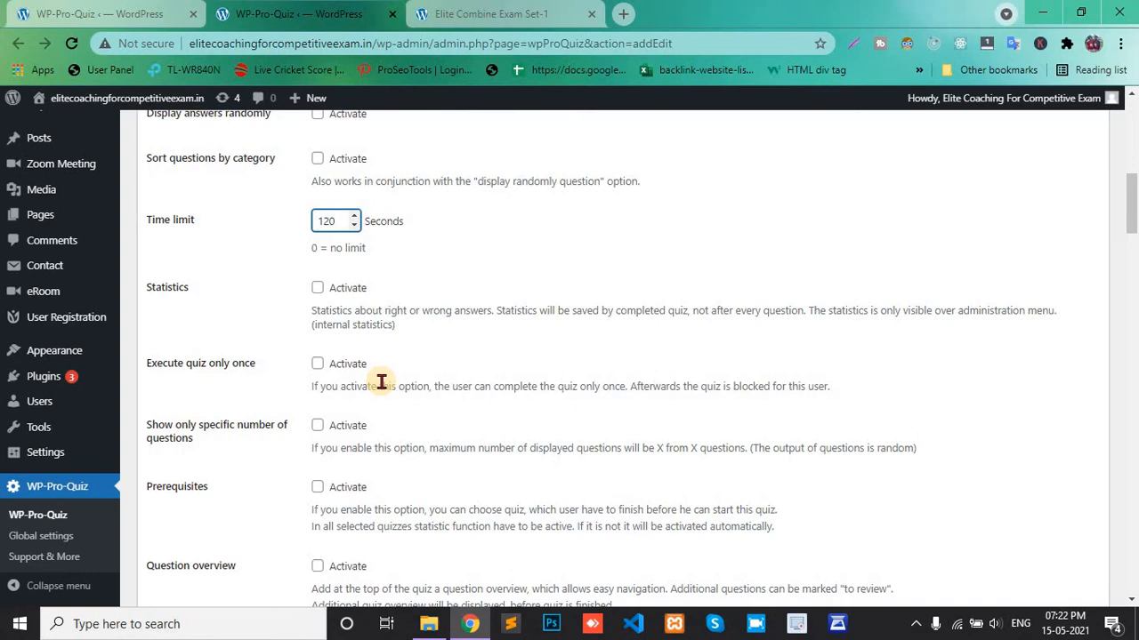
pyautogui.click(315, 366)
# Activate the "Question overview" option so the quiz offers navigation between questions
pyautogui.scroll(-1, 315, 370)
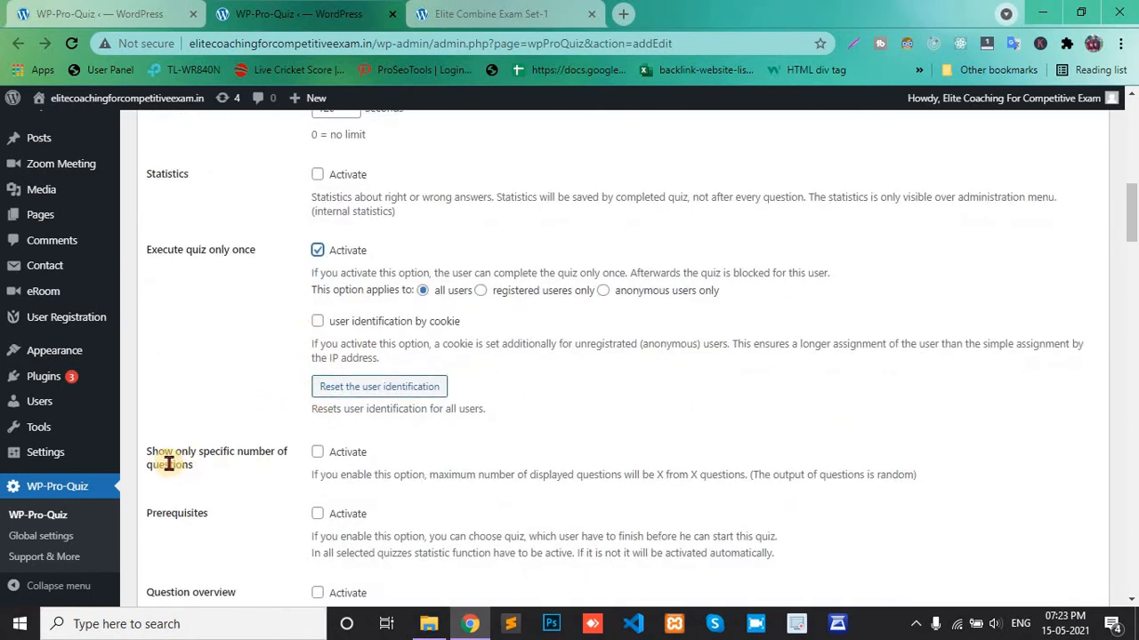
pyautogui.scroll(-1, 323, 347)
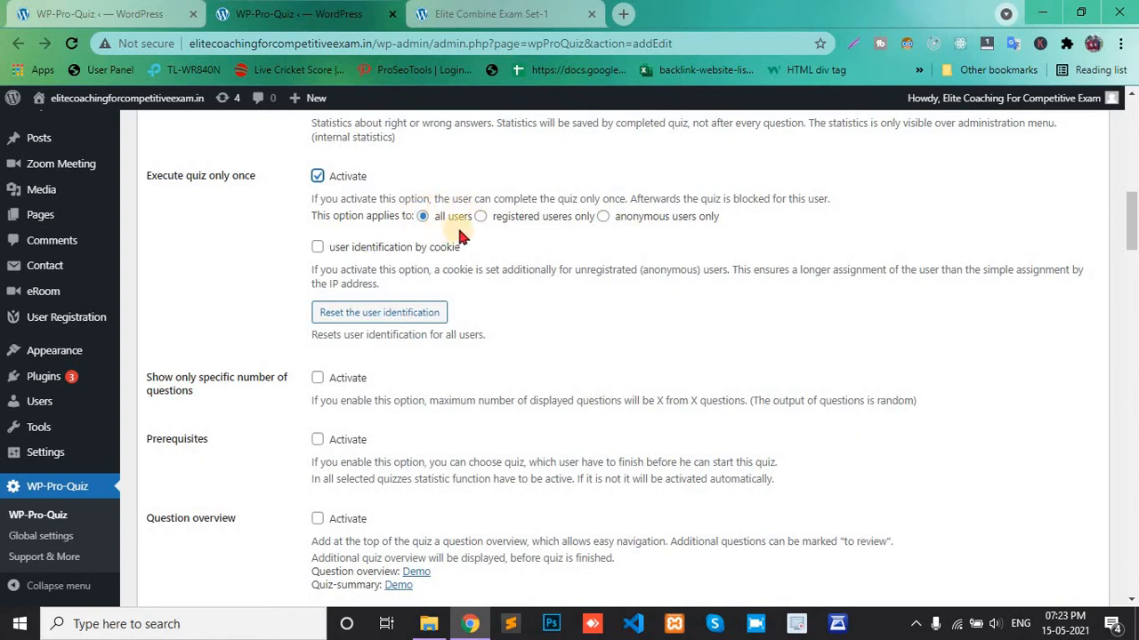
pyautogui.scroll(-3, 356, 364)
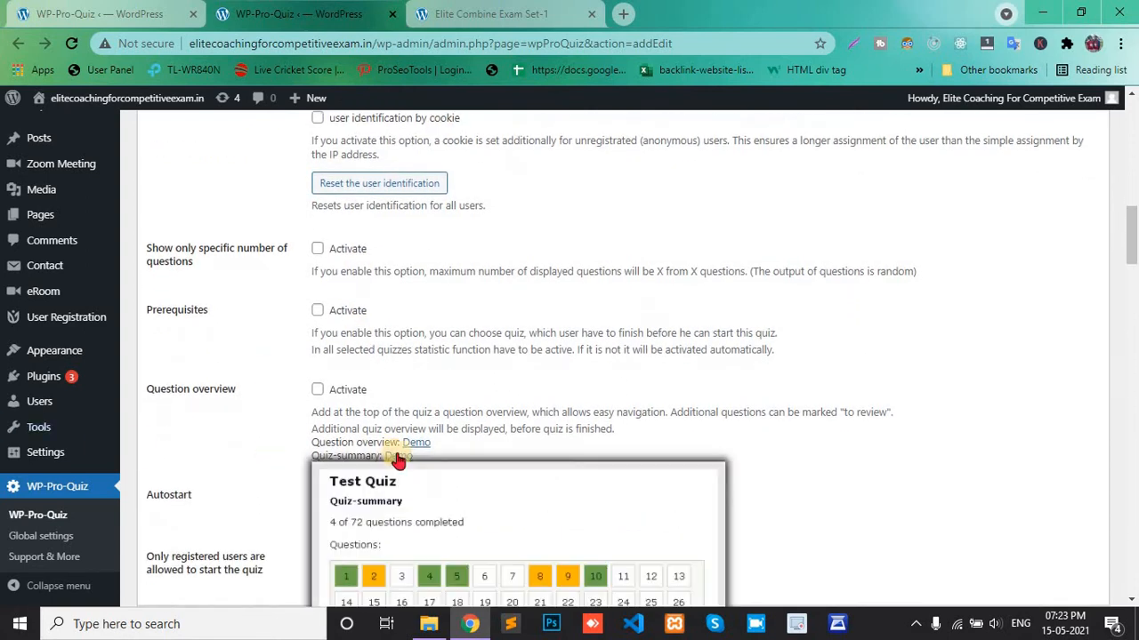
pyautogui.scroll(-1, 408, 387)
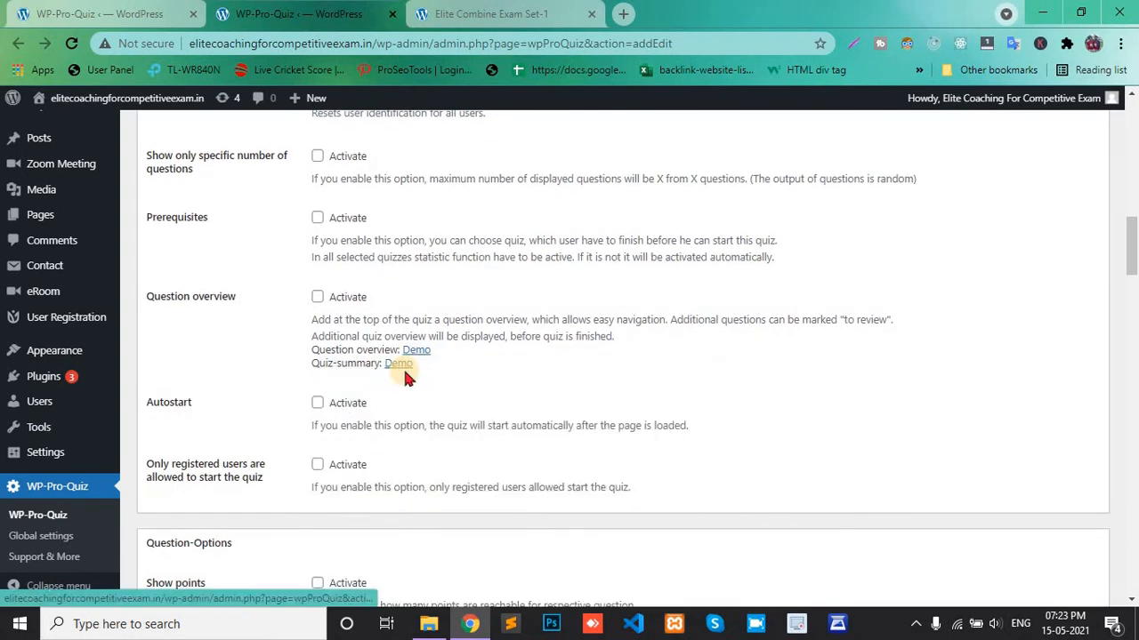
pyautogui.click(317, 299)
pyautogui.moveTo(391, 370)
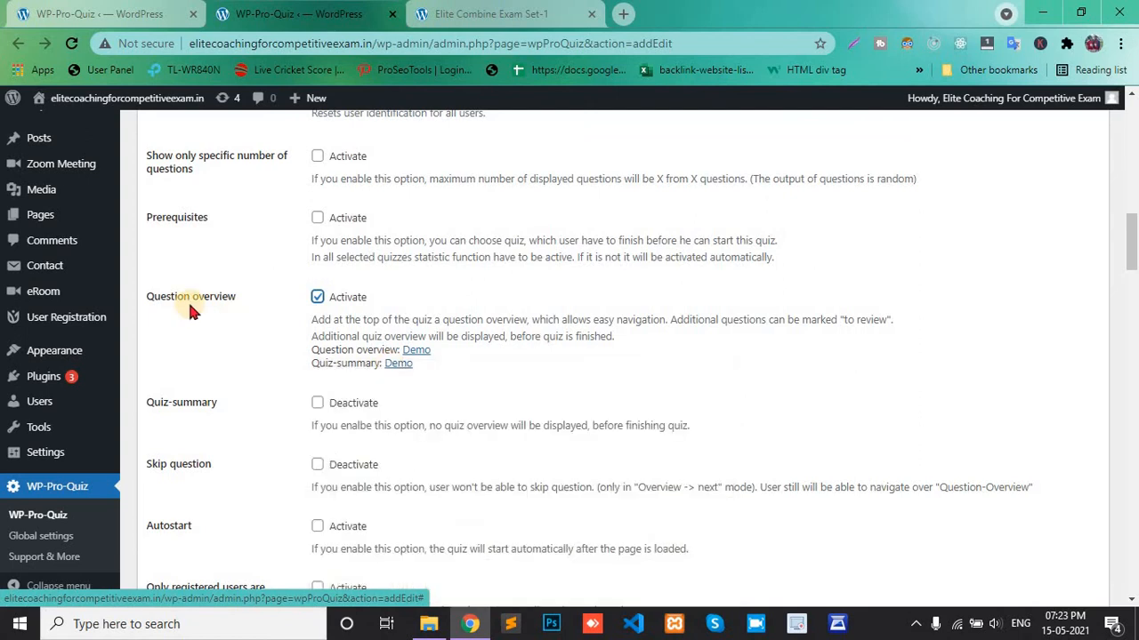
# Activate the "Display category" option in the quiz's Question-Options
pyautogui.scroll(-1, 188, 300)
pyautogui.scroll(-1, 190, 347)
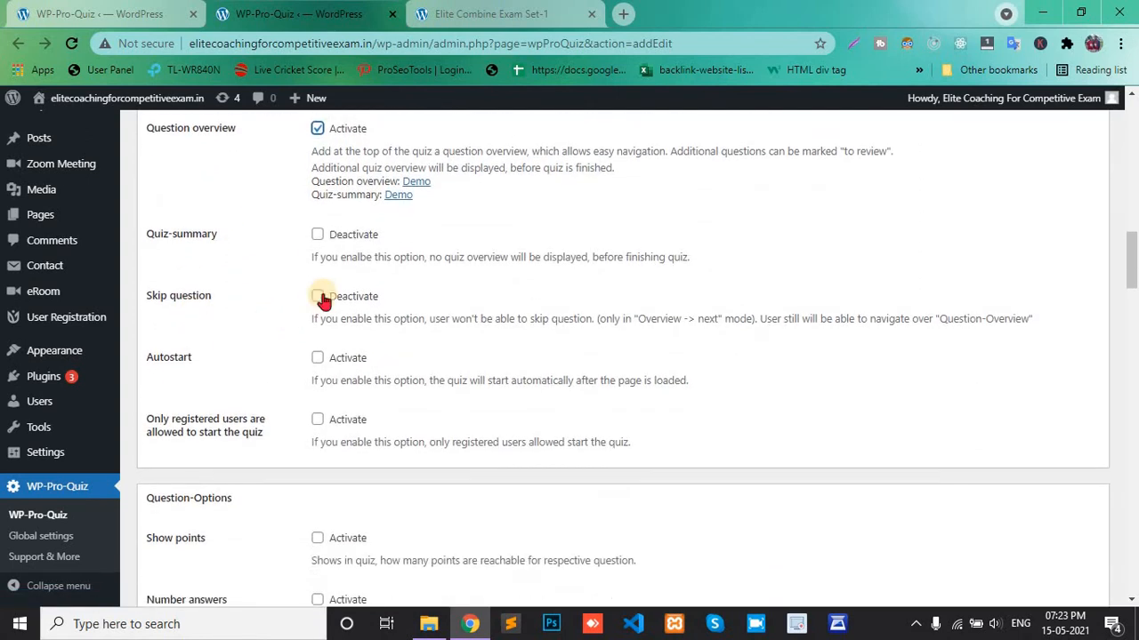
pyautogui.scroll(-1, 242, 374)
pyautogui.scroll(-1, 245, 372)
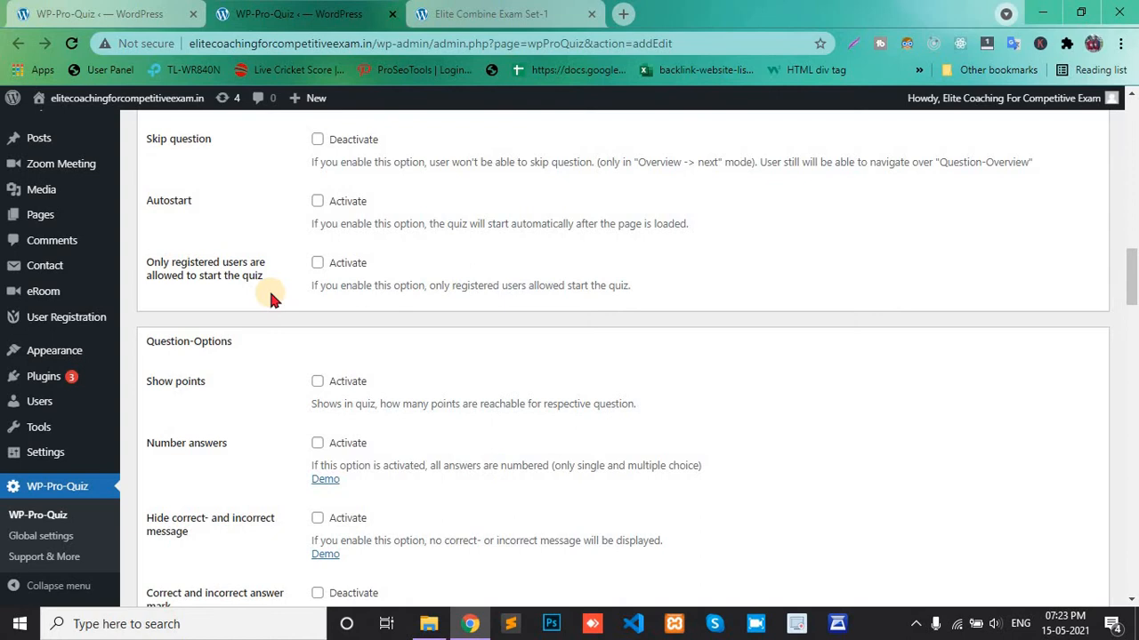
pyautogui.scroll(-2, 269, 288)
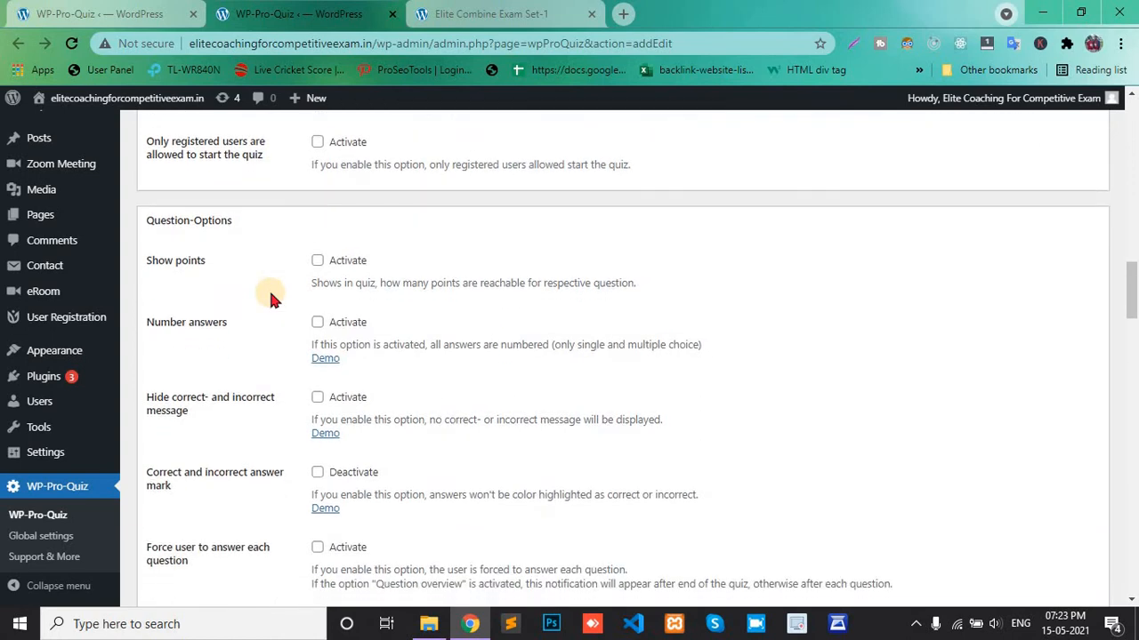
pyautogui.moveTo(326, 382)
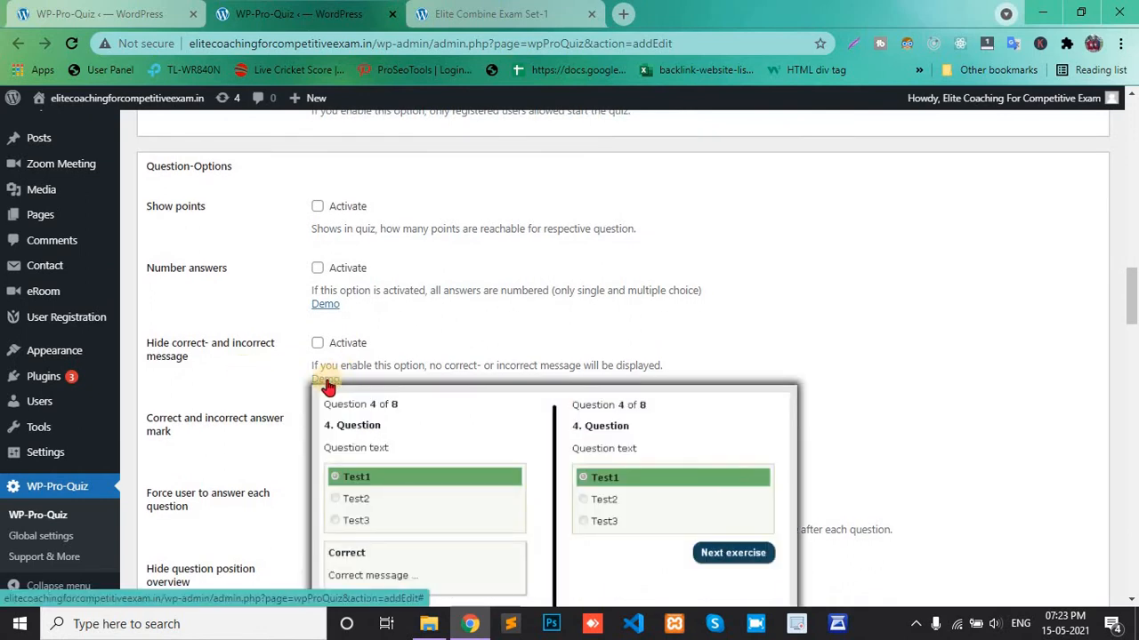
pyautogui.scroll(-4, 216, 374)
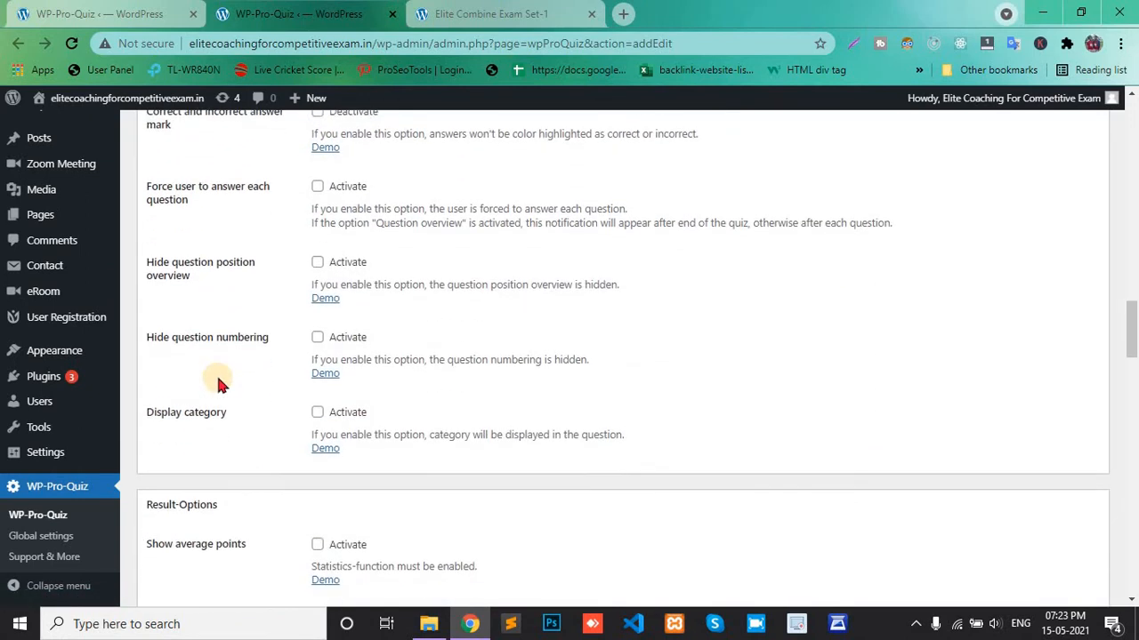
pyautogui.scroll(-1, 216, 374)
pyautogui.moveTo(322, 337)
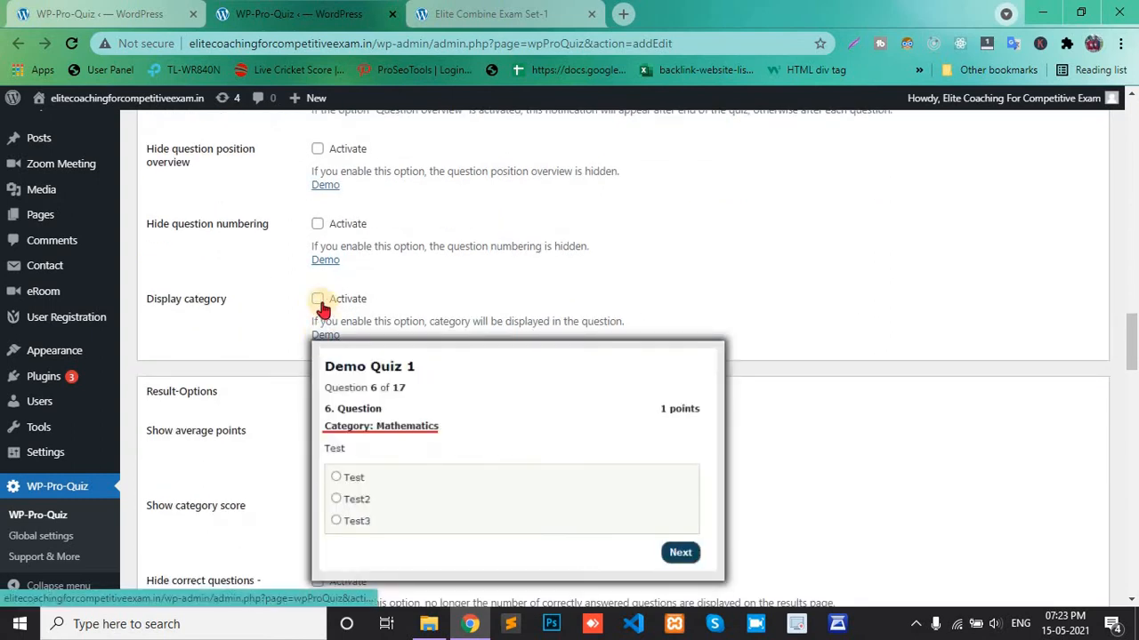
pyautogui.click(319, 302)
# Activate "Show average points" and "Show category score" in the quiz's Result-Options
pyautogui.scroll(-1, 247, 349)
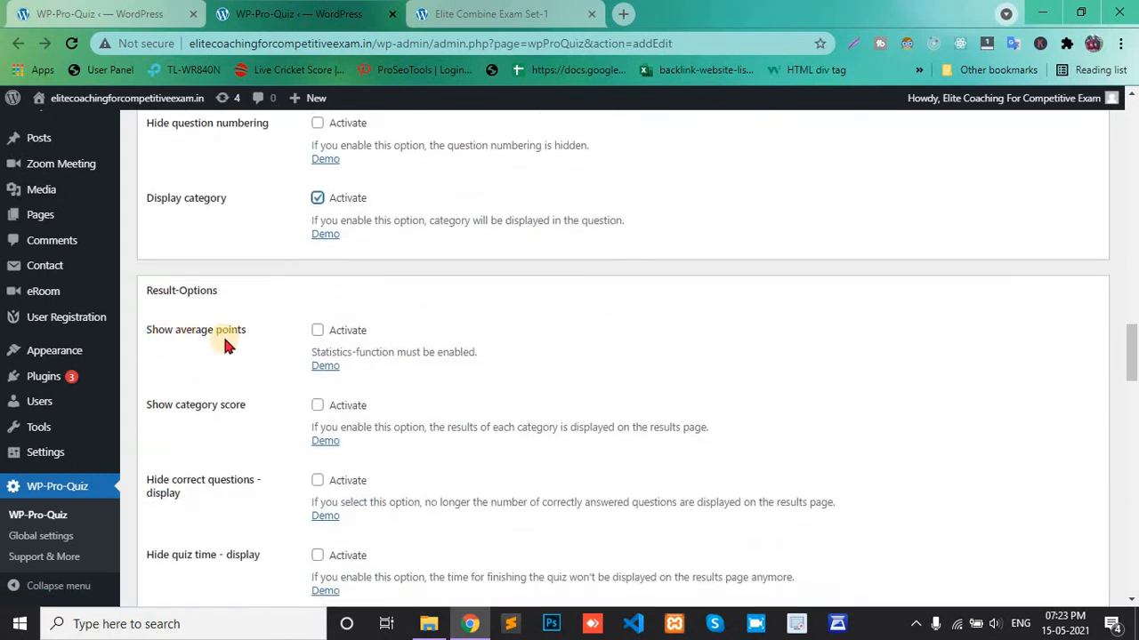
pyautogui.scroll(-1, 325, 294)
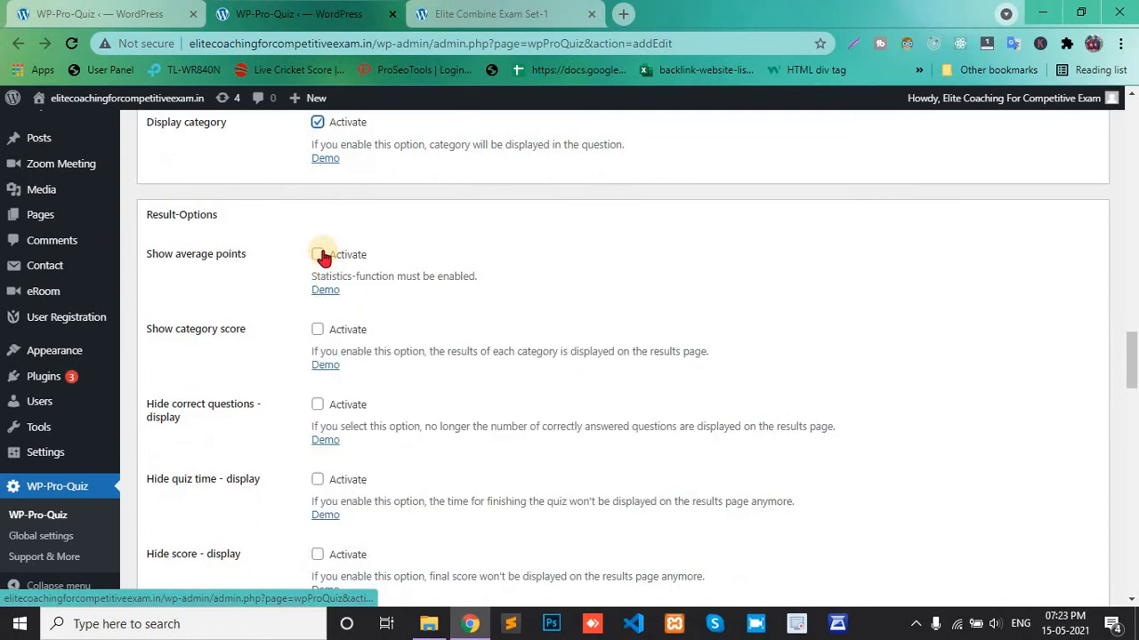
pyautogui.click(319, 255)
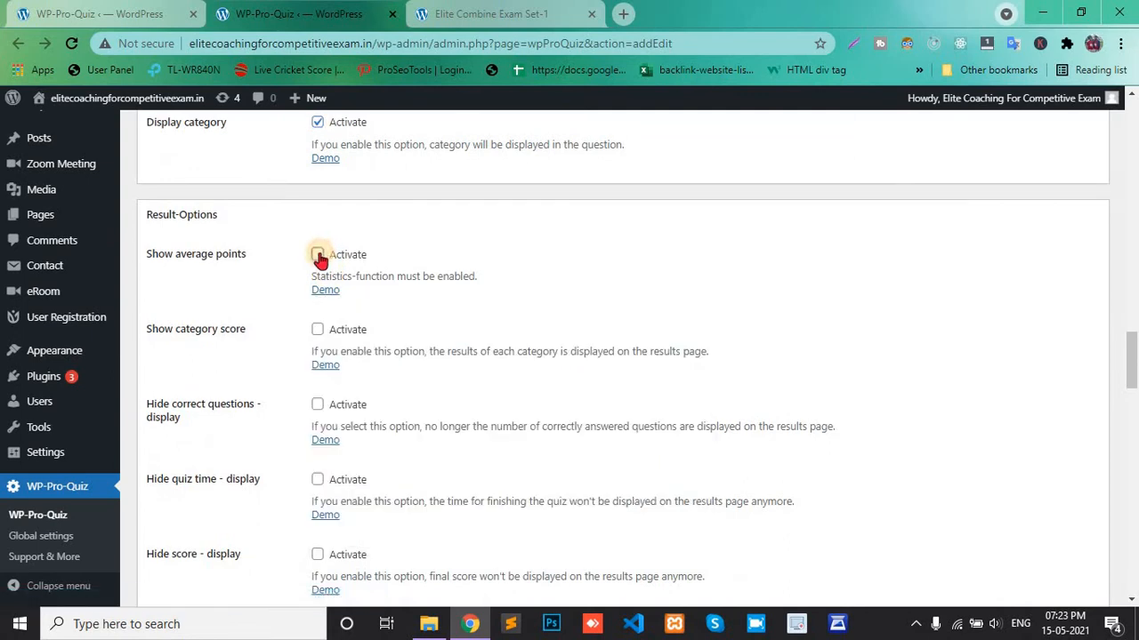
pyautogui.click(318, 330)
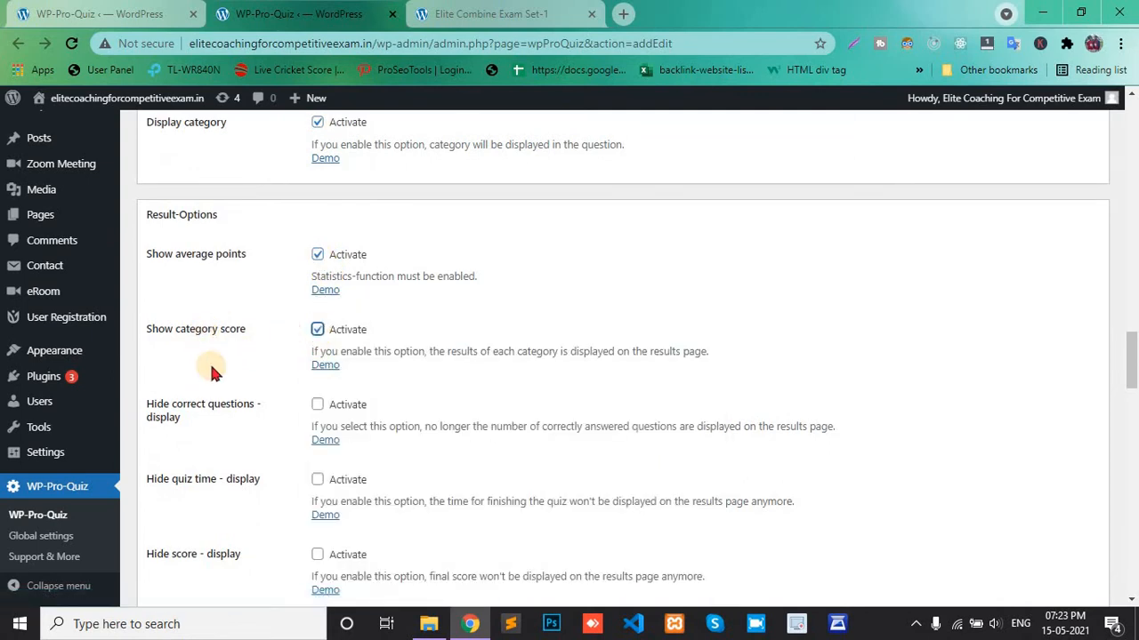
# Set the quiz mode to "Normal + Back-Button"
pyautogui.scroll(-2, 212, 378)
pyautogui.scroll(-1, 223, 409)
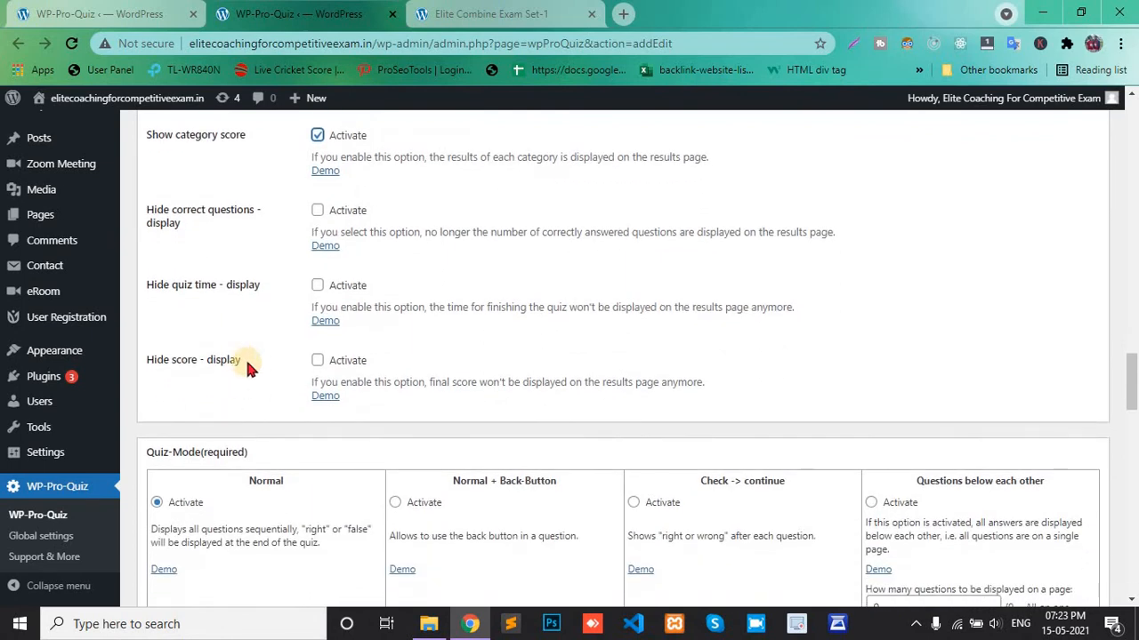
pyautogui.middleClick(247, 362)
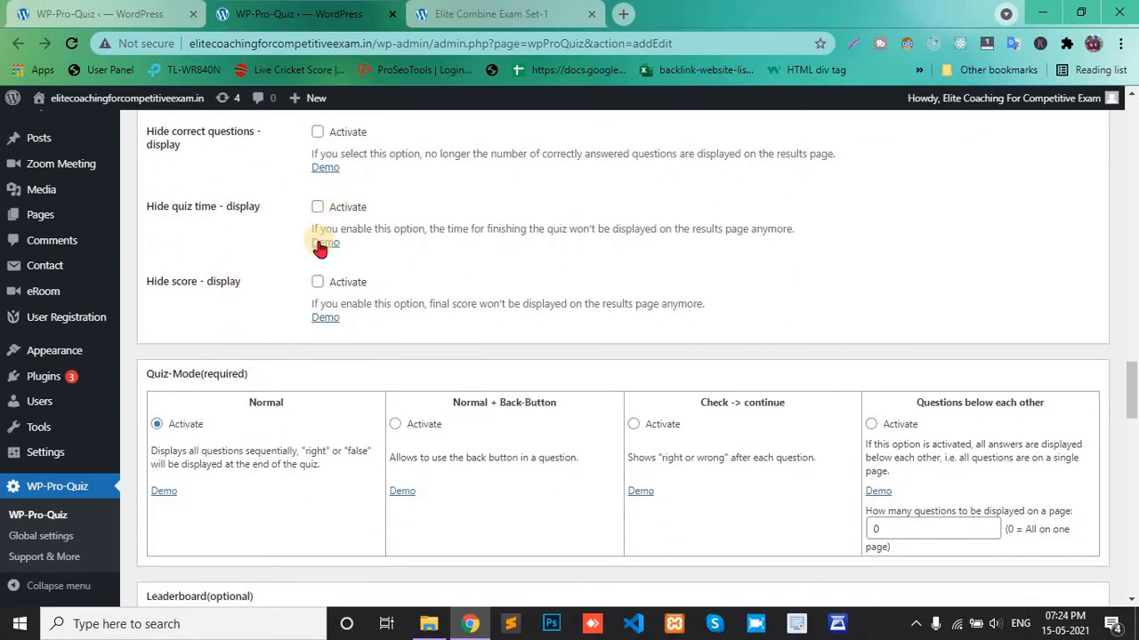
pyautogui.scroll(-1, 212, 289)
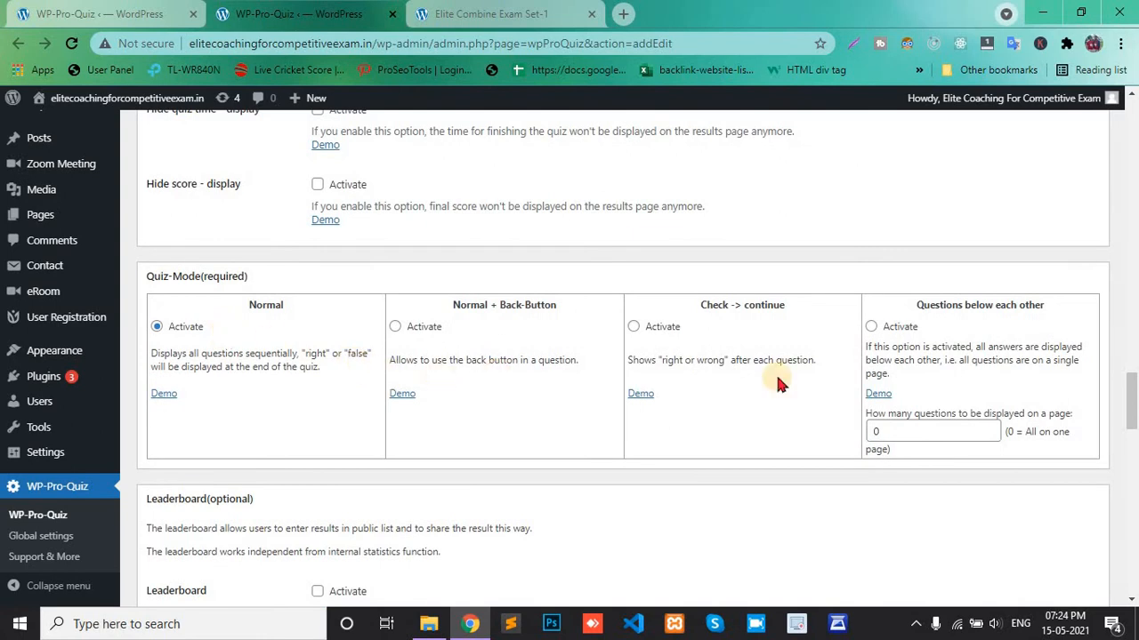
pyautogui.click(395, 327)
# Enter "Demo quiz" as the required quiz description, leaving the leaderboard, custom fields and e-mail notifications off
pyautogui.scroll(-2, 422, 369)
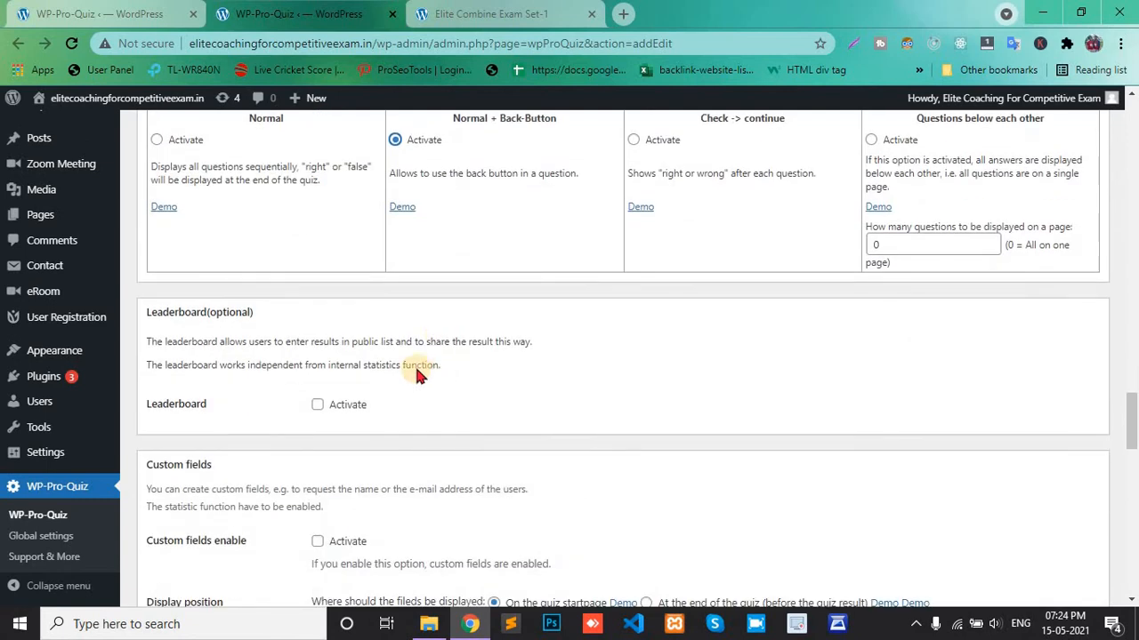
pyautogui.scroll(-1, 267, 352)
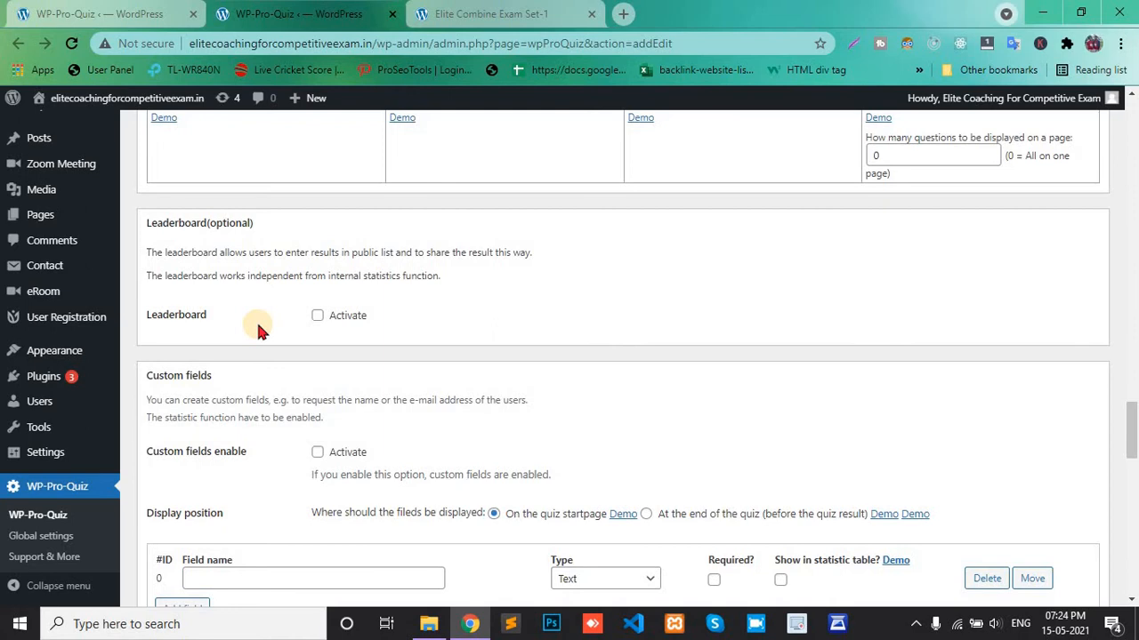
pyautogui.scroll(-1, 293, 336)
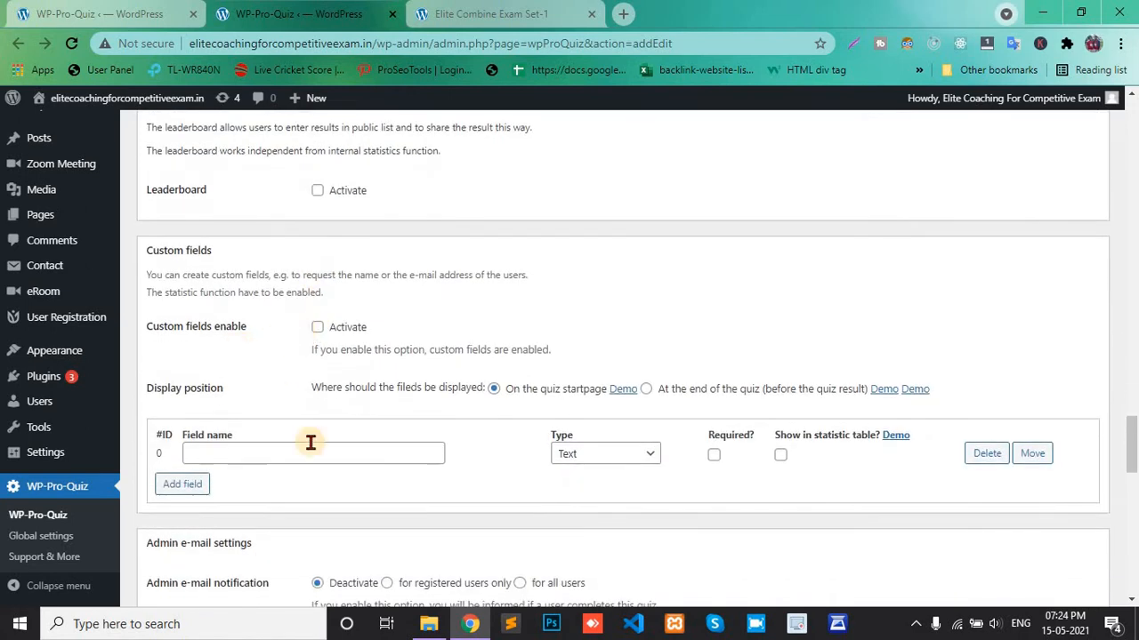
pyautogui.scroll(-2, 310, 445)
pyautogui.scroll(-1, 313, 436)
pyautogui.scroll(-3, 400, 322)
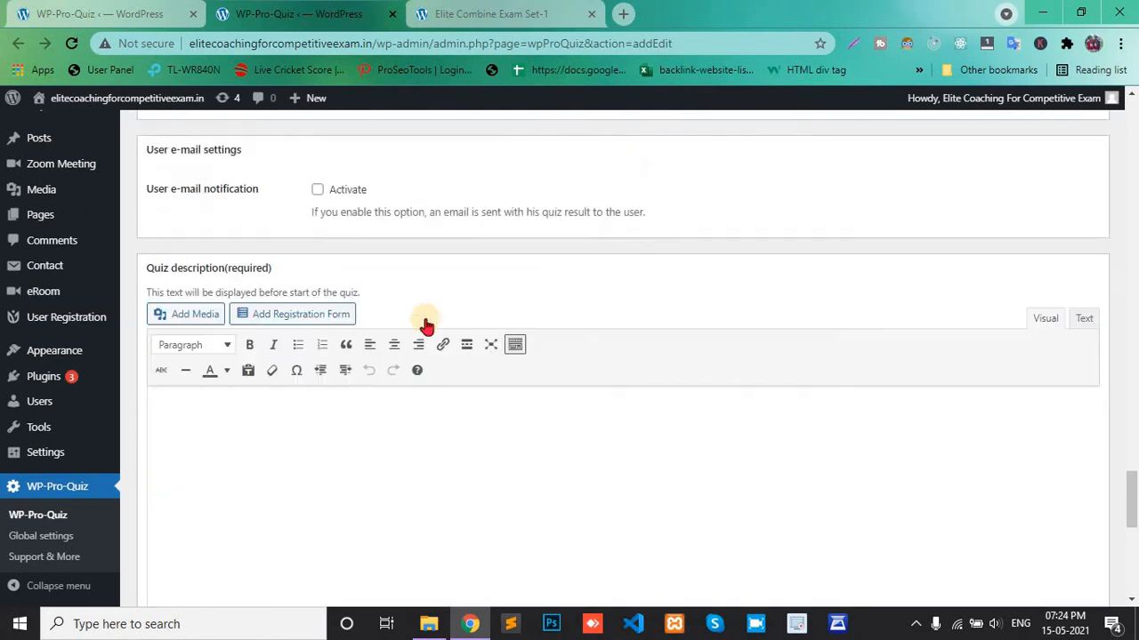
pyautogui.click(255, 347)
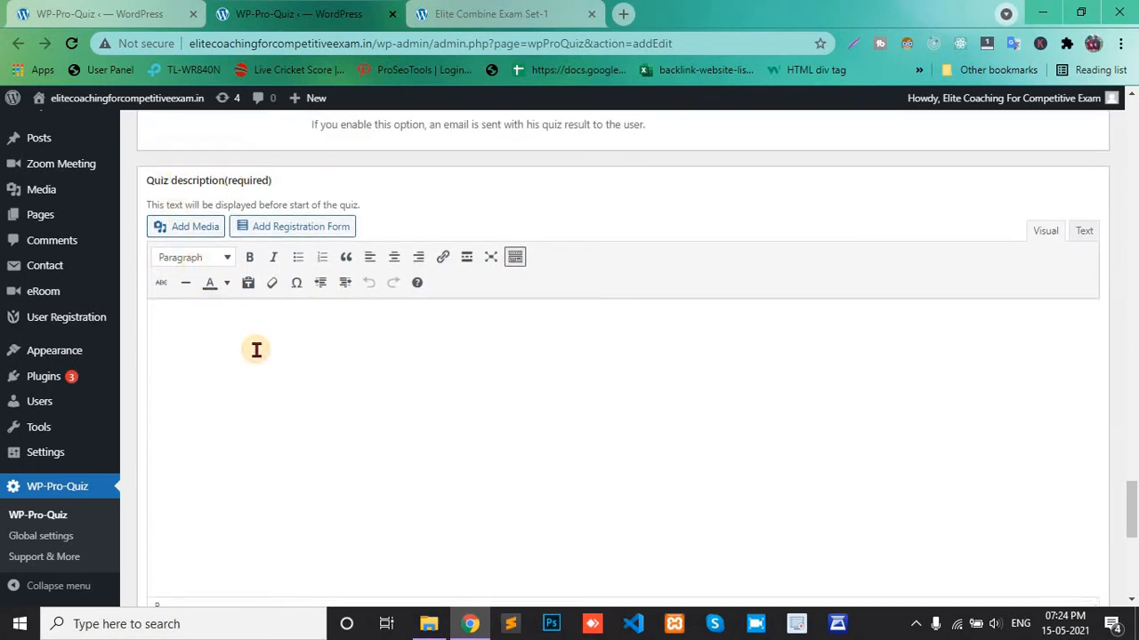
pyautogui.write('DEmo')
pyautogui.write('emo quiz')
# Save the new quiz and return to the quiz overview
pyautogui.scroll(-6, 256, 349)
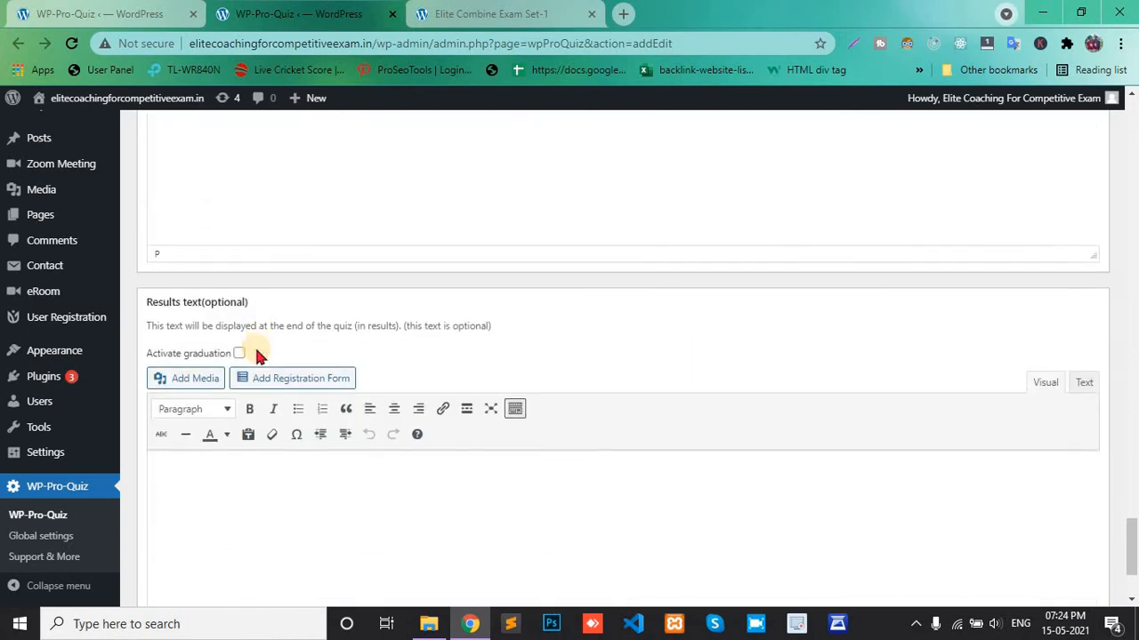
pyautogui.click(153, 548)
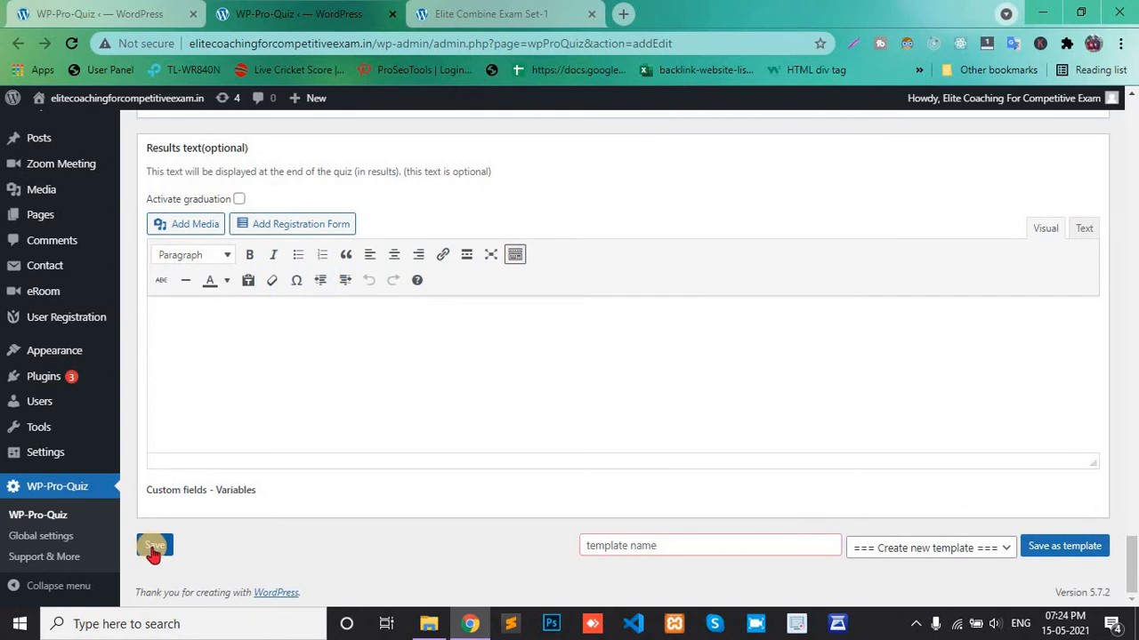
pyautogui.click(153, 551)
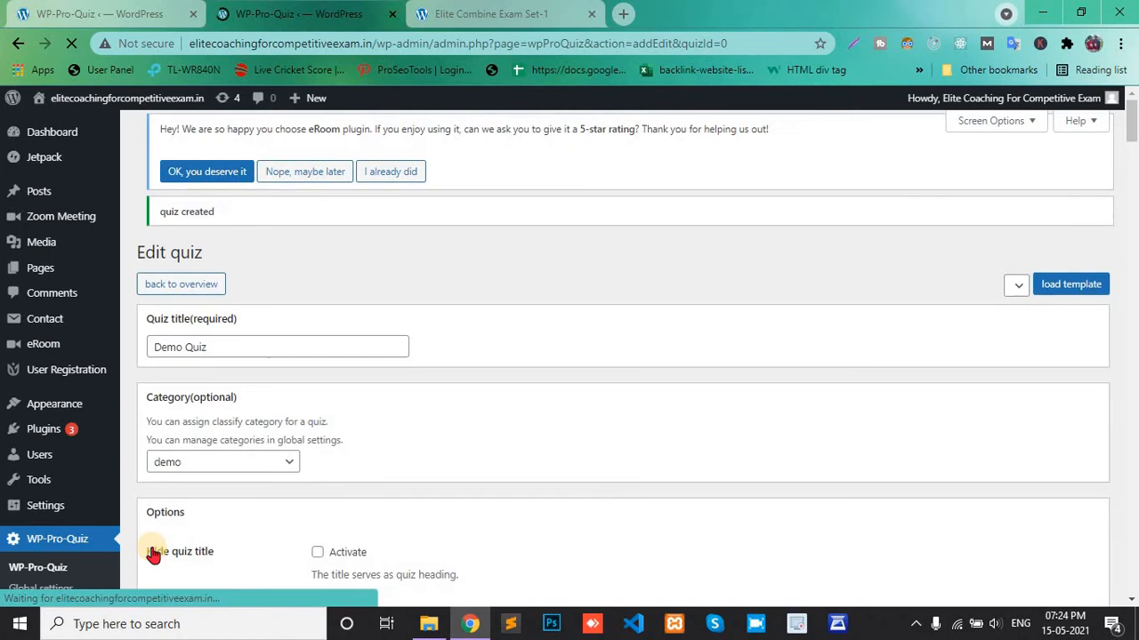
pyautogui.click(188, 293)
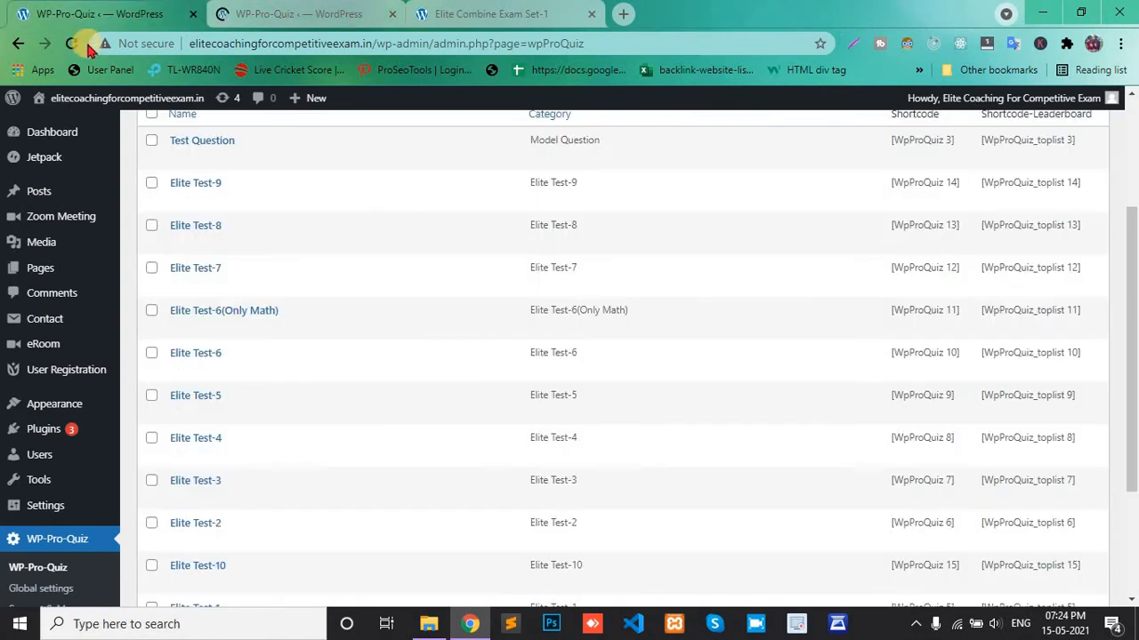
# Reload the quiz overview in the other browser tab and locate the Demo Quiz entry
pyautogui.click(73, 43)
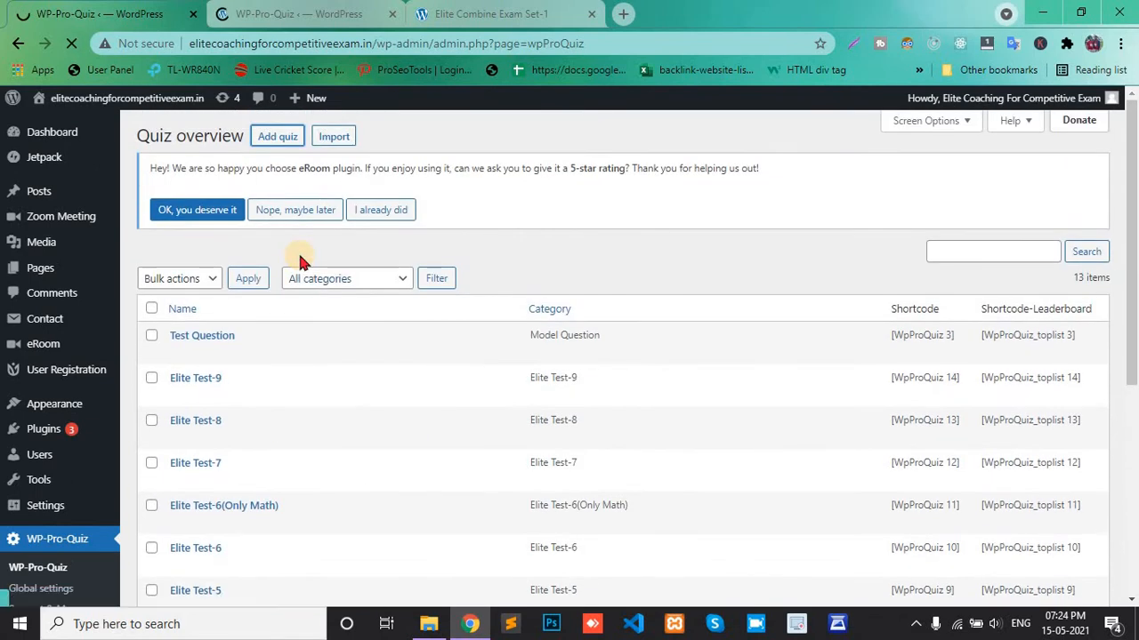
pyautogui.scroll(-2, 300, 259)
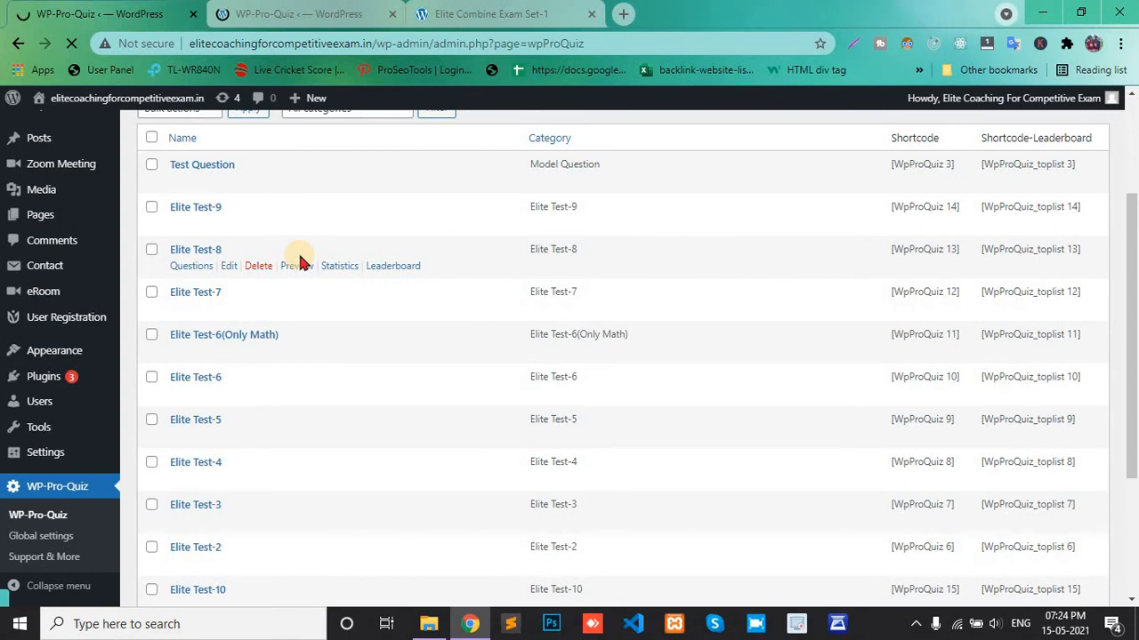
pyautogui.scroll(-2, 300, 259)
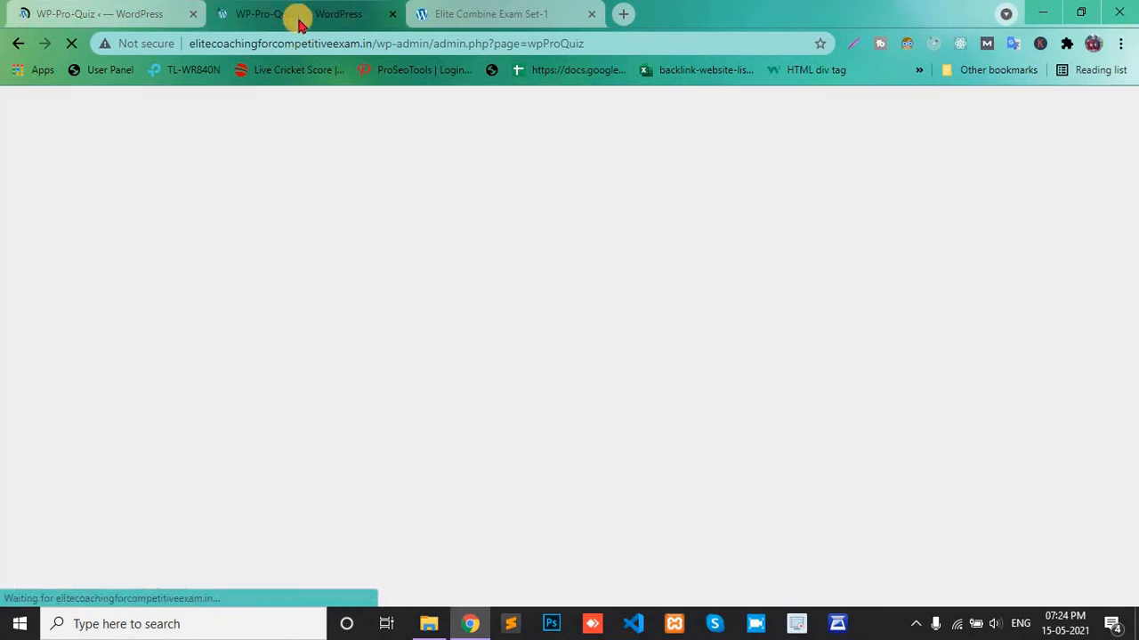
pyautogui.click(102, 11)
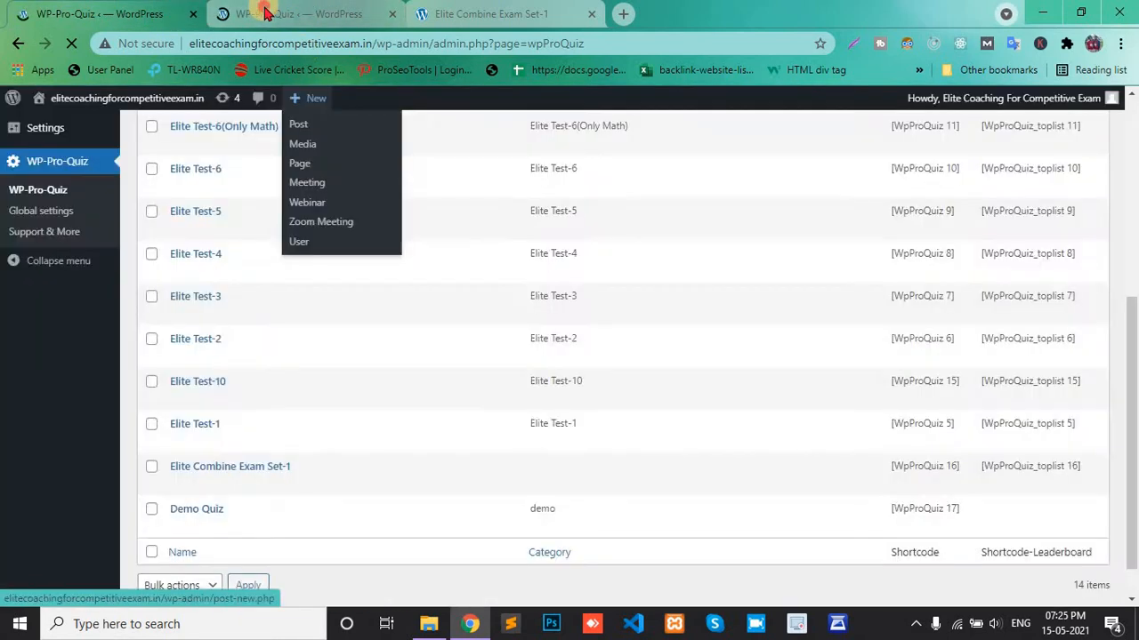
pyautogui.click(265, 12)
pyautogui.click(142, 10)
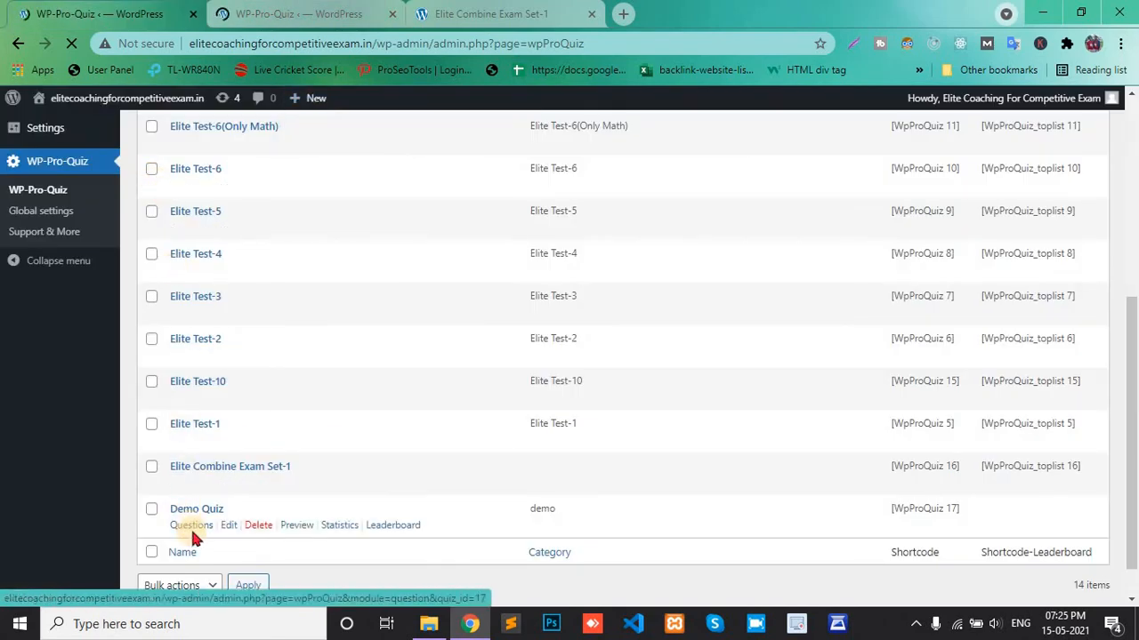
# Open the Demo Quiz's question list in a new browser tab and close the old quiz overview tab beside it
pyautogui.click(189, 527)
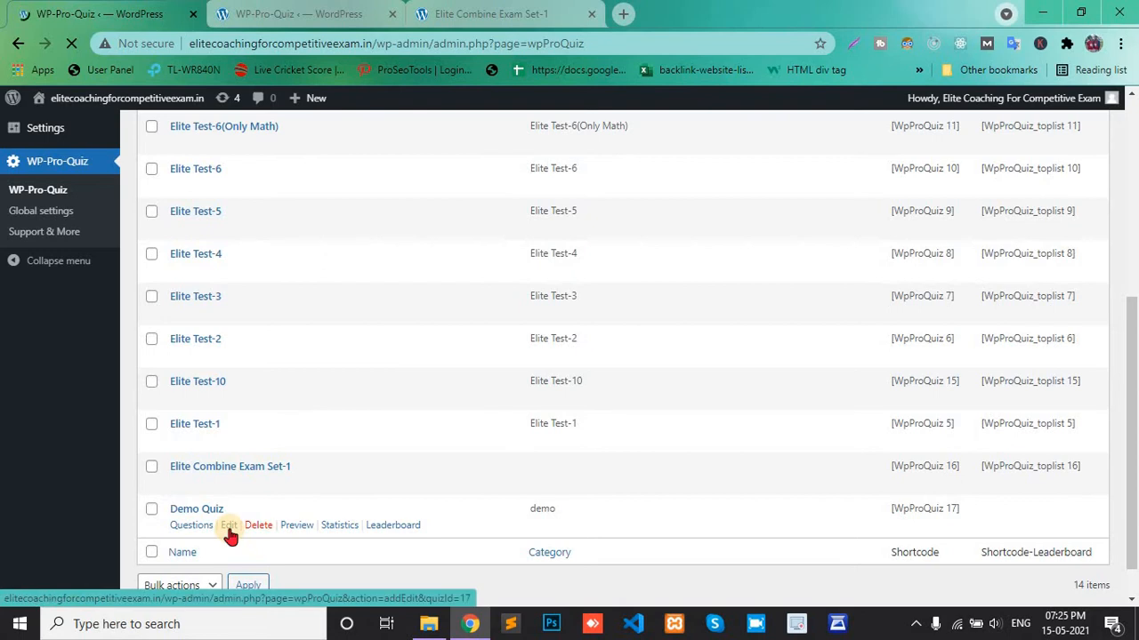
pyautogui.rightClick(188, 534)
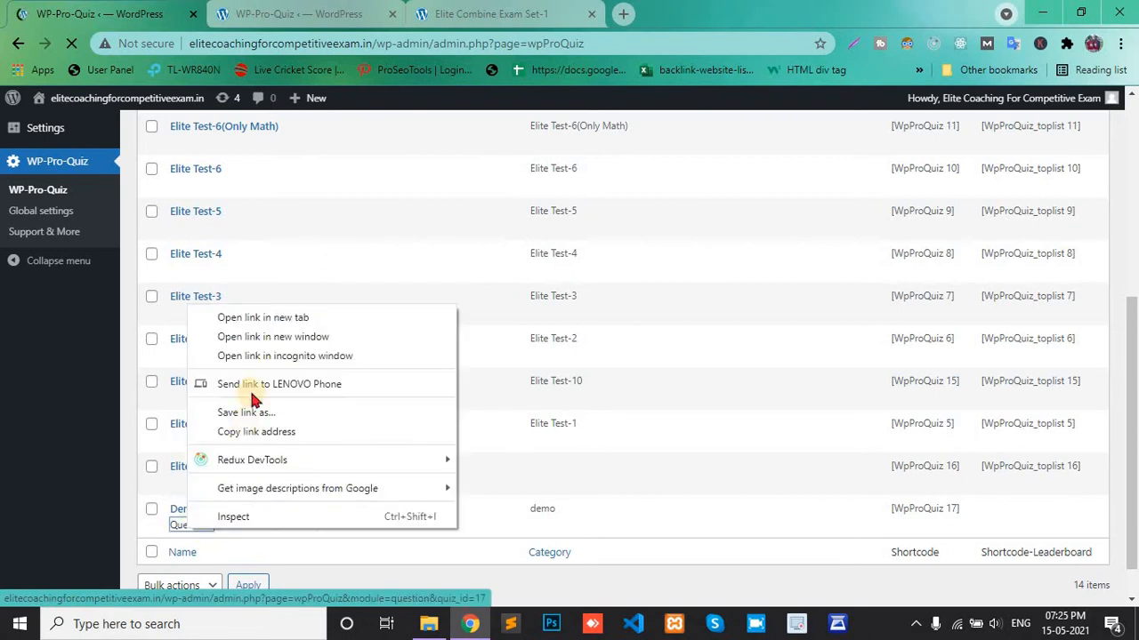
pyautogui.click(236, 312)
pyautogui.click(327, 9)
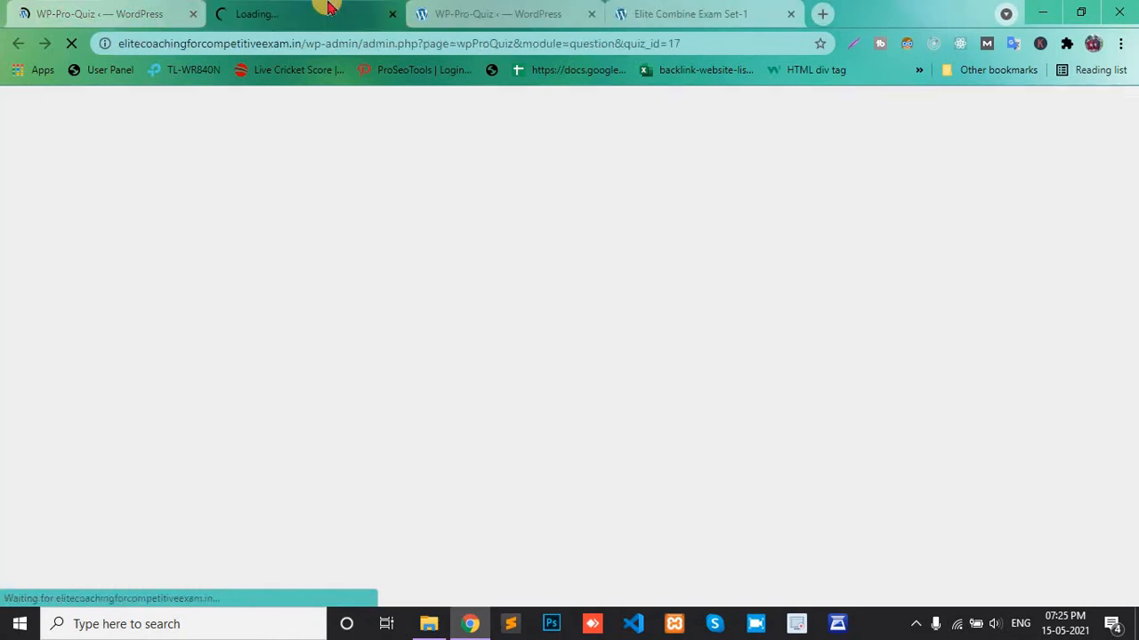
pyautogui.click(596, 15)
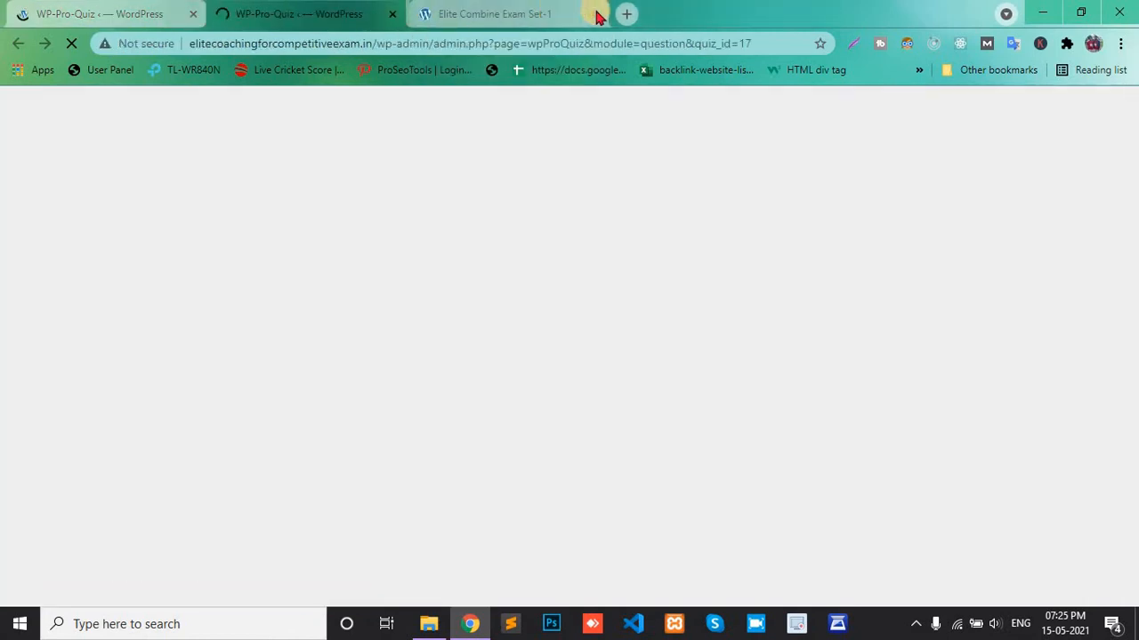
# Check the Demo Quiz's shortcode in the overview and examine how Elite Combine Exam Set-1 presents its questions on the site
pyautogui.click(131, 7)
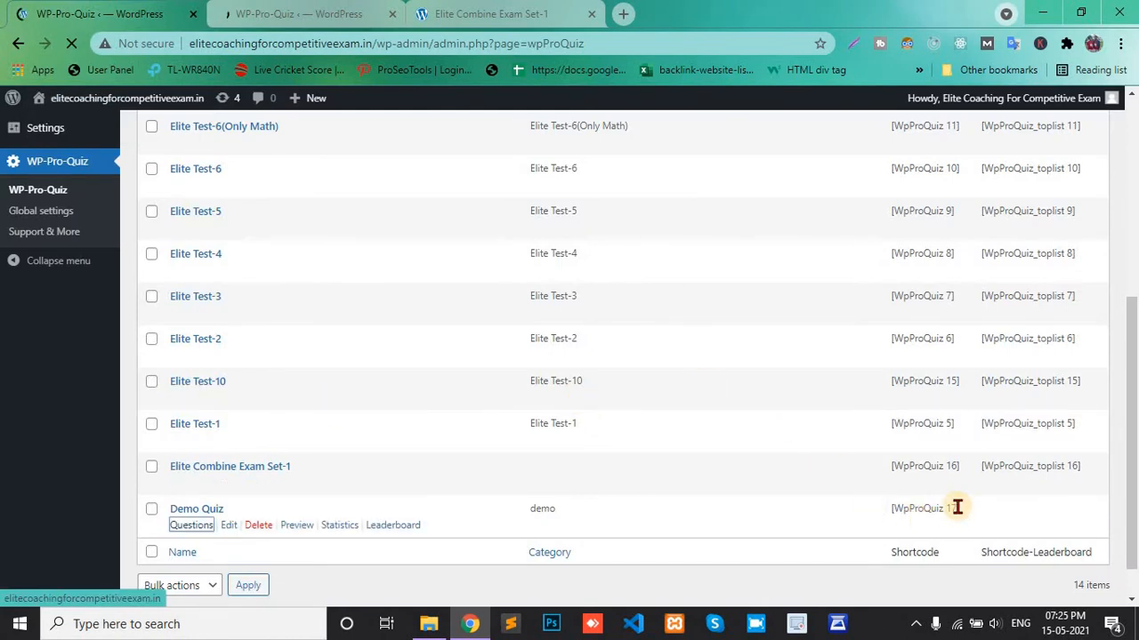
pyautogui.click(313, 9)
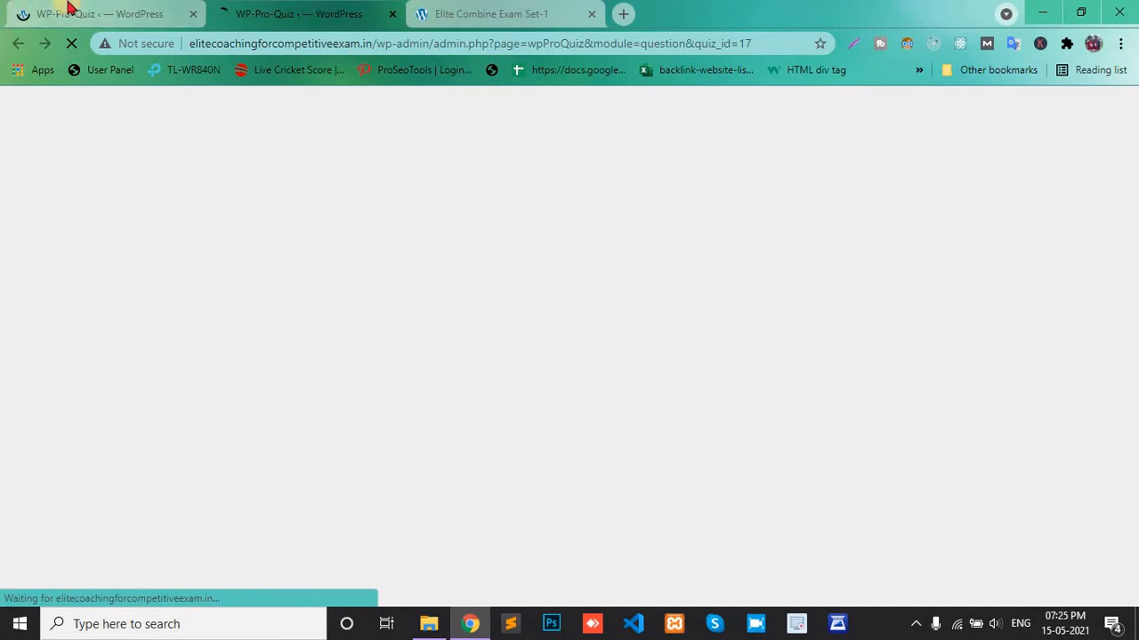
pyautogui.click(470, 13)
pyautogui.scroll(-2, 300, 412)
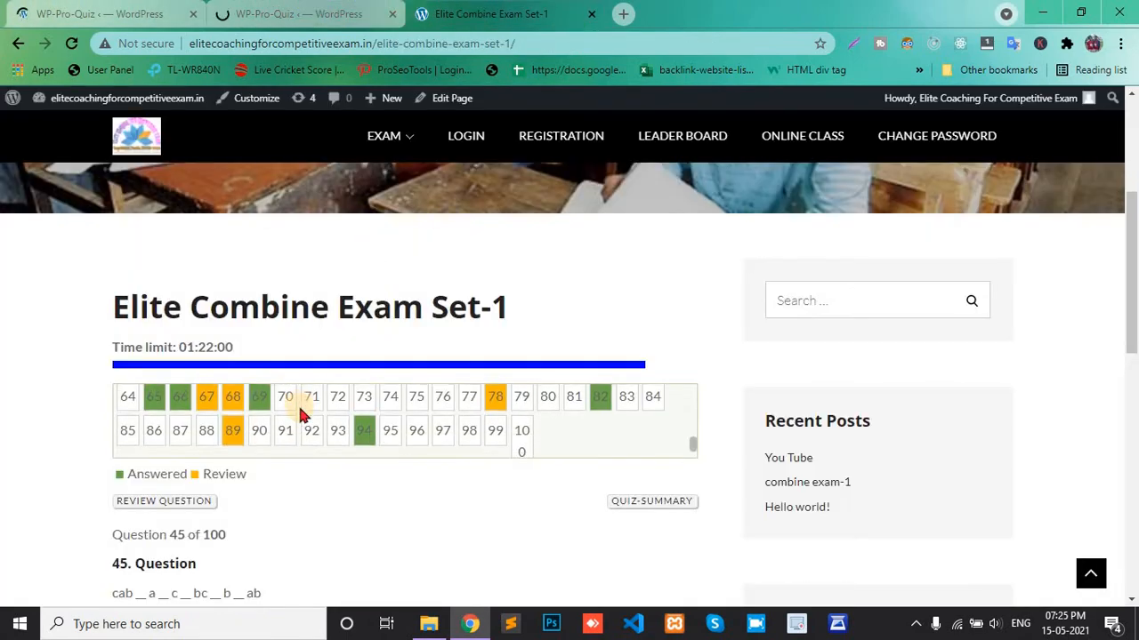
pyautogui.scroll(-5, 172, 550)
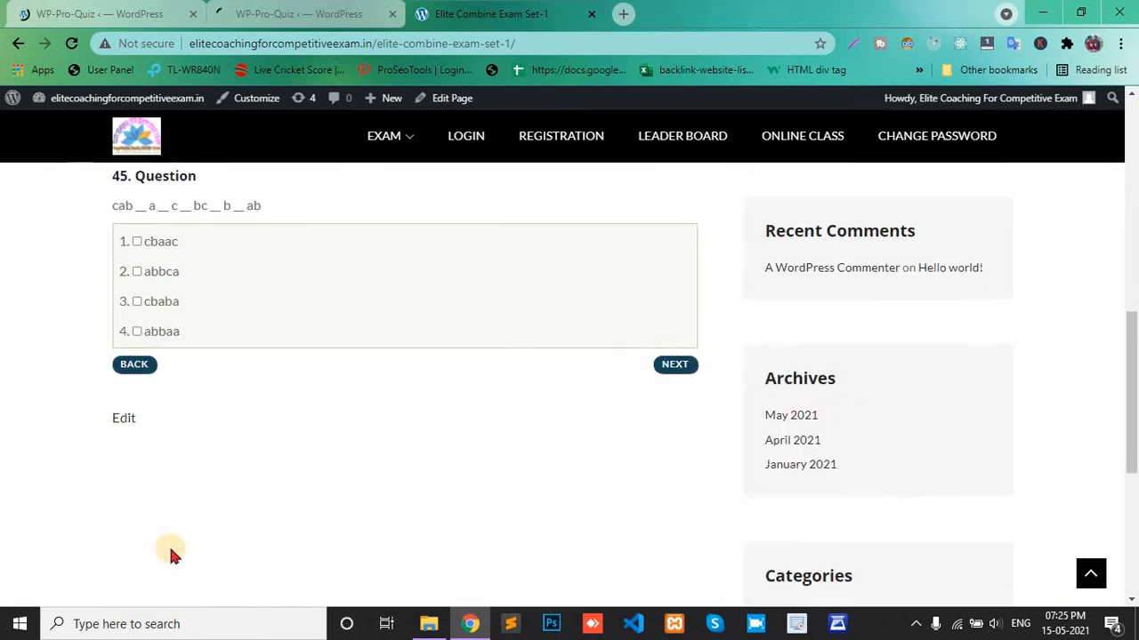
# Answer question 46 of Elite Combine Exam Set-1 with PTFNNO and advance to question 47
pyautogui.click(674, 334)
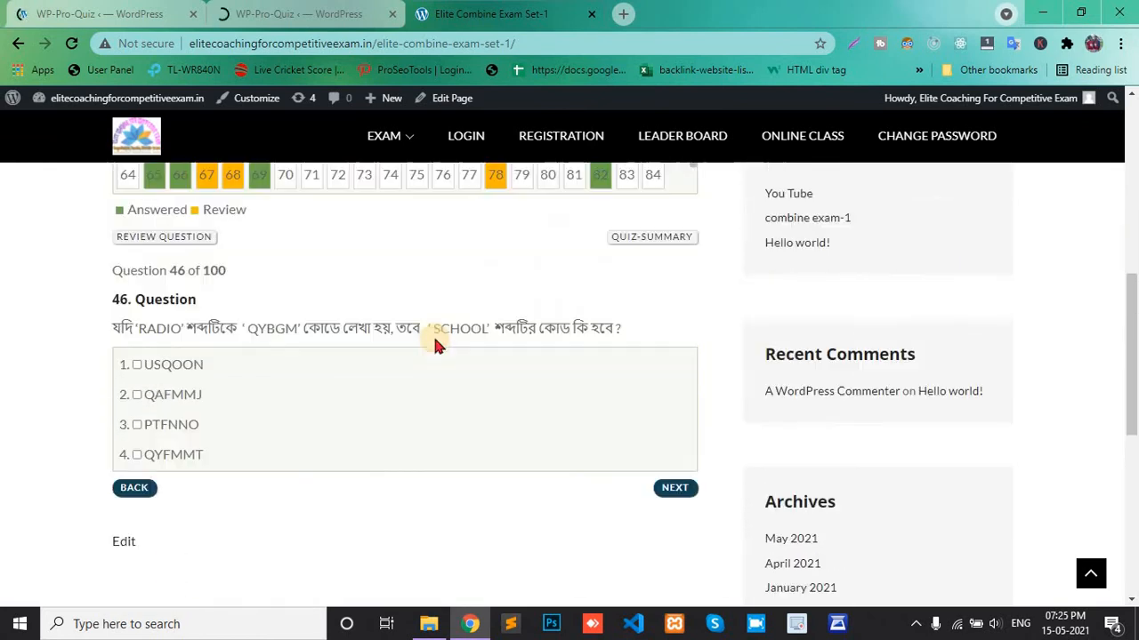
pyautogui.click(135, 470)
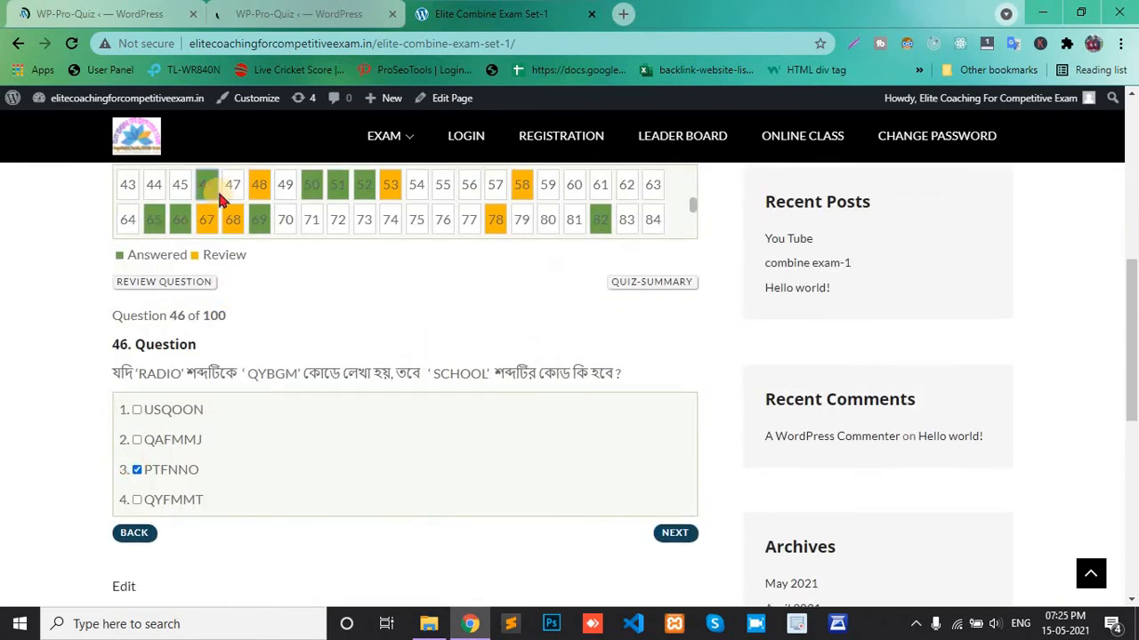
pyautogui.click(674, 532)
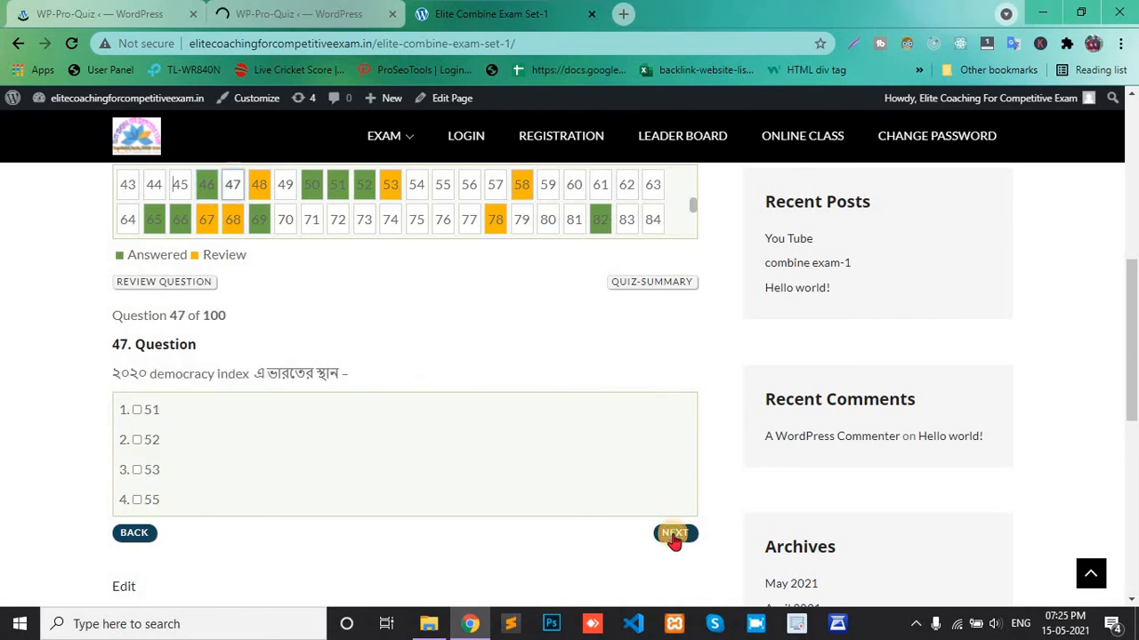
# Mark question 47 for review, and answer question 73 with its second option before advancing
pyautogui.click(157, 285)
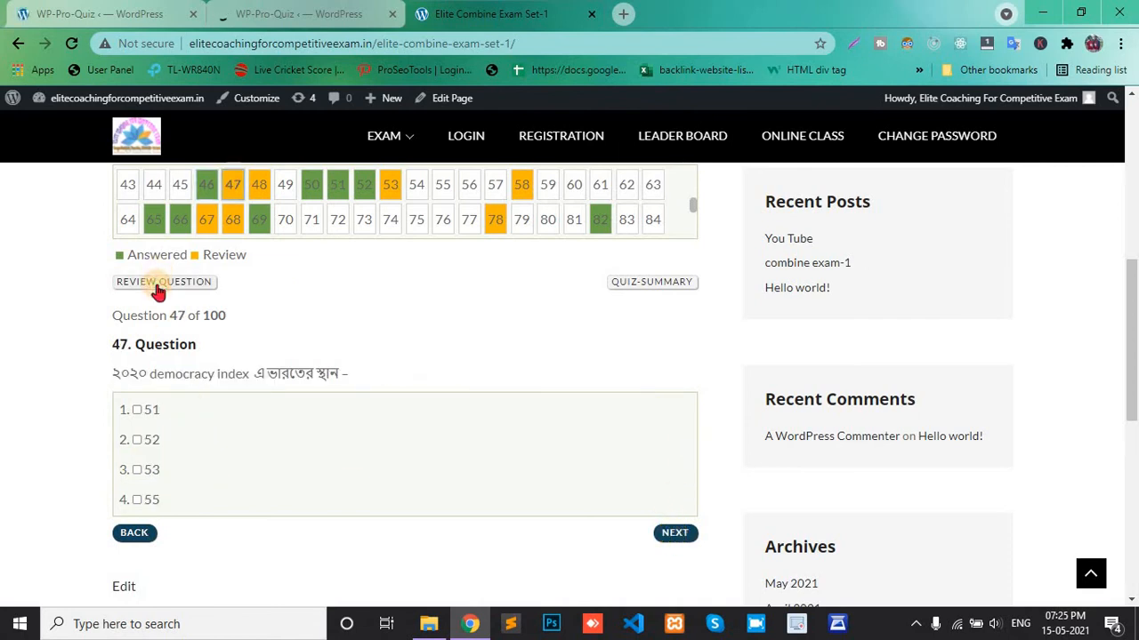
pyautogui.click(365, 226)
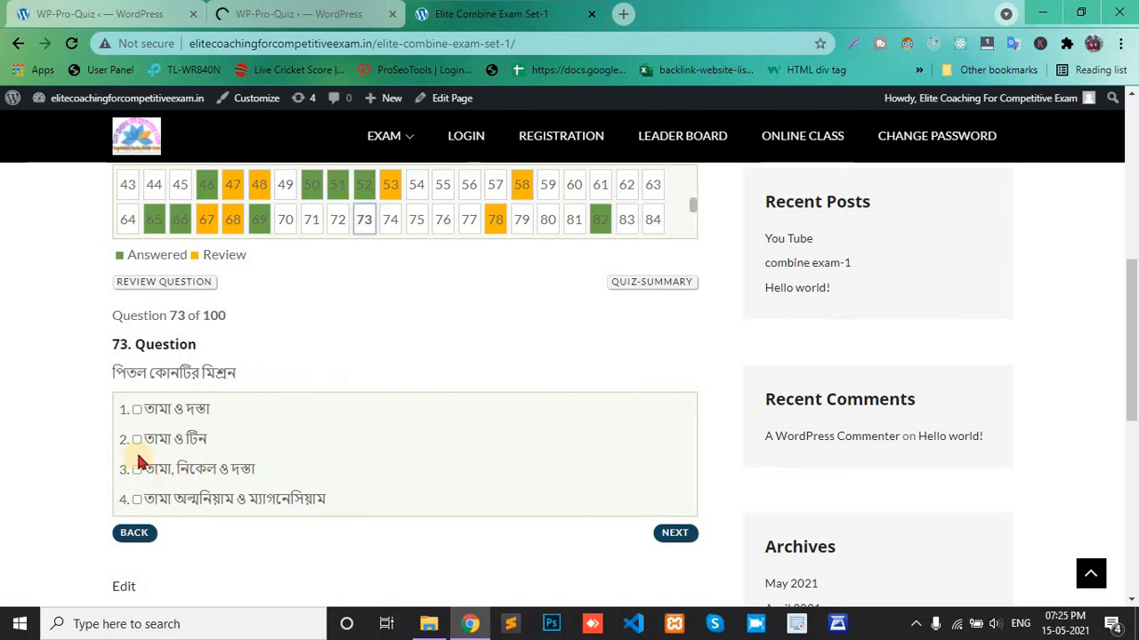
pyautogui.click(138, 441)
pyautogui.click(673, 535)
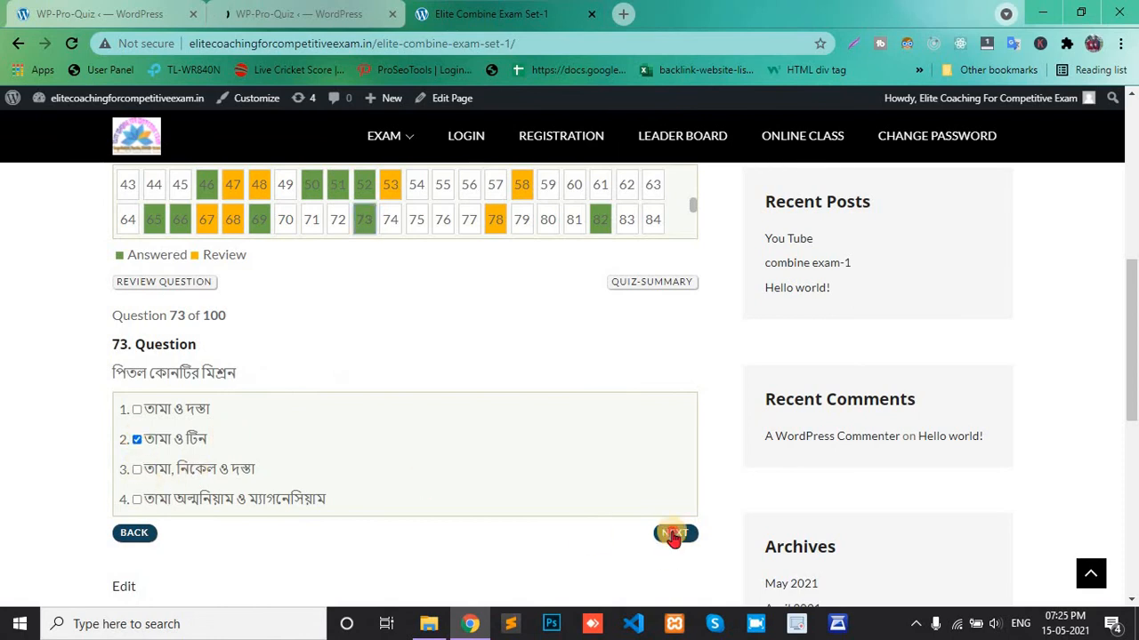
# Return to the Demo Quiz question list and open the form for a new question
pyautogui.click(351, 10)
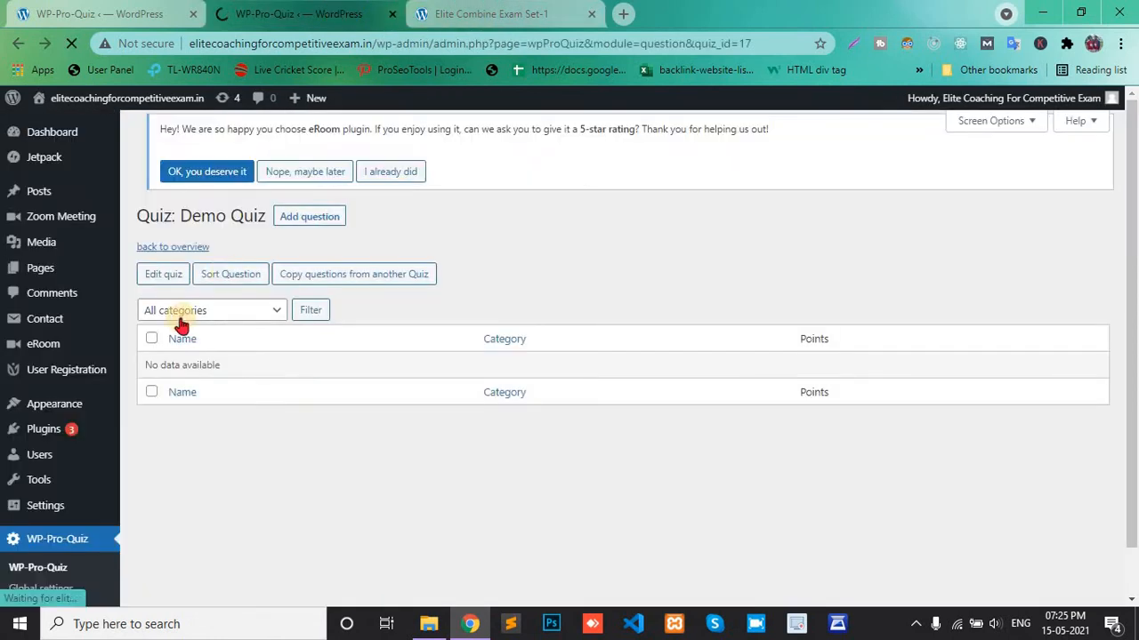
pyautogui.rightClick(311, 224)
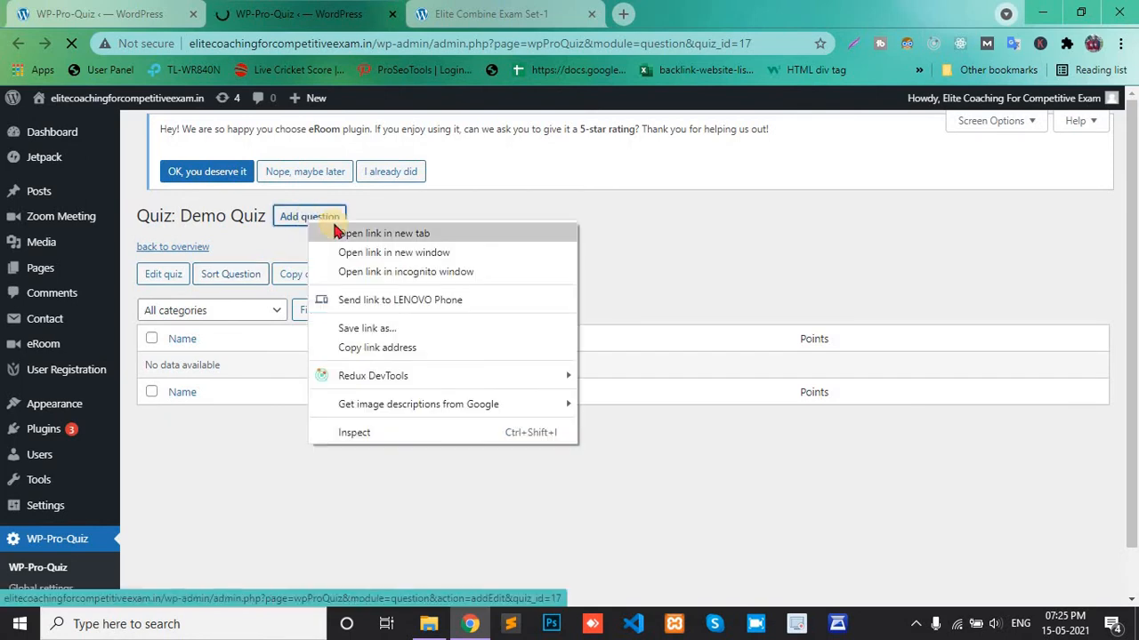
pyautogui.click(296, 220)
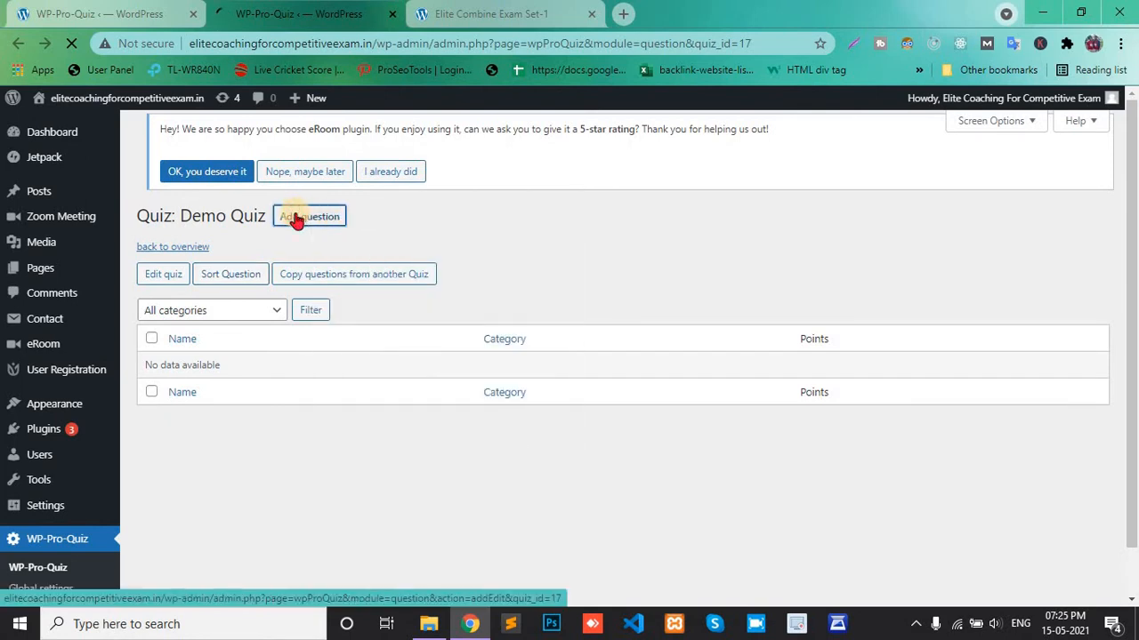
pyautogui.click(304, 136)
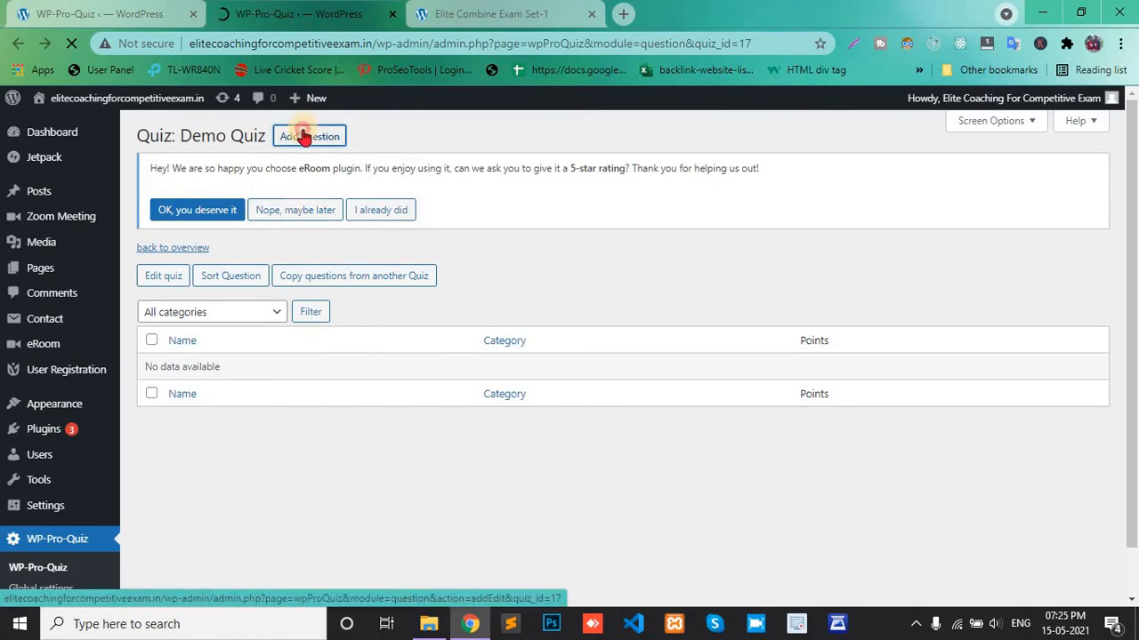
pyautogui.click(495, 13)
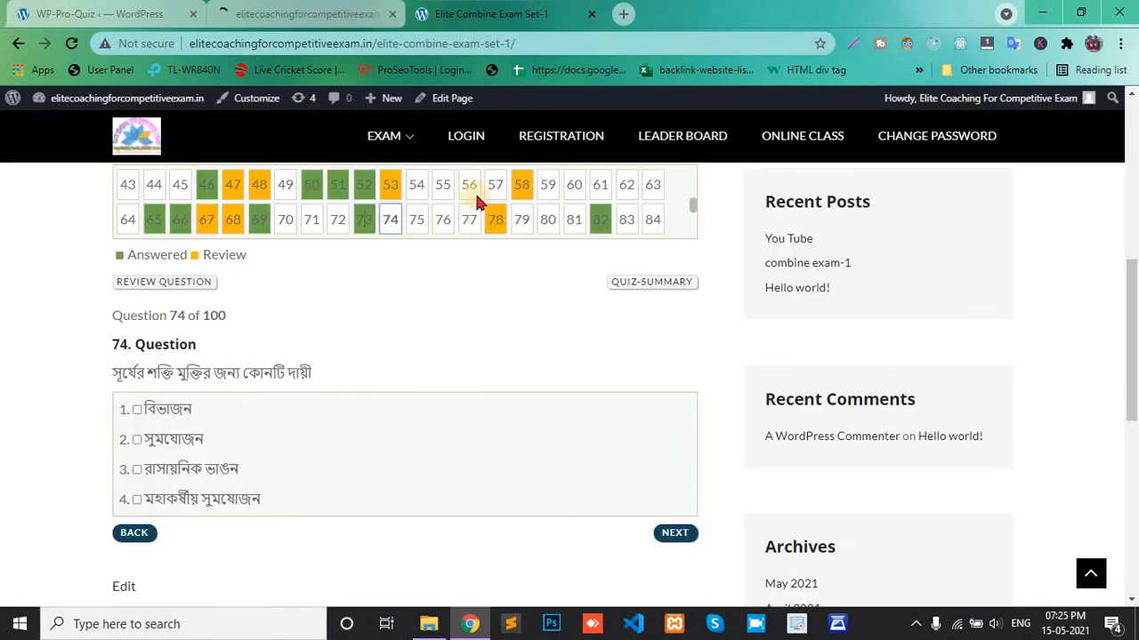
pyautogui.click(298, 13)
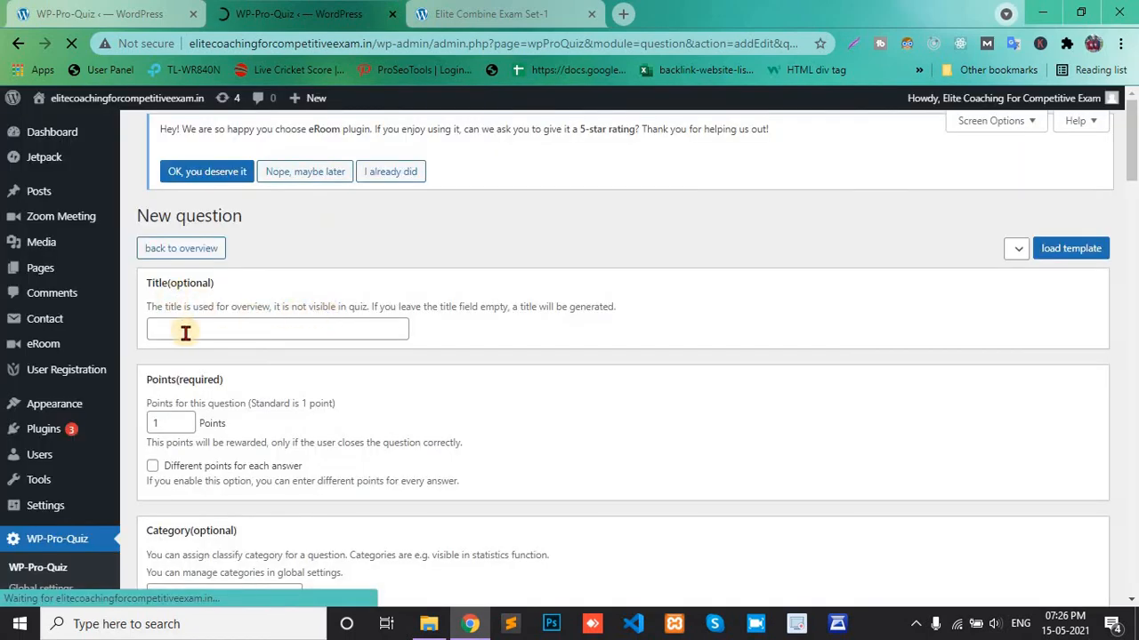
# Assign the new question to the BENGALI category
pyautogui.scroll(-1, 178, 347)
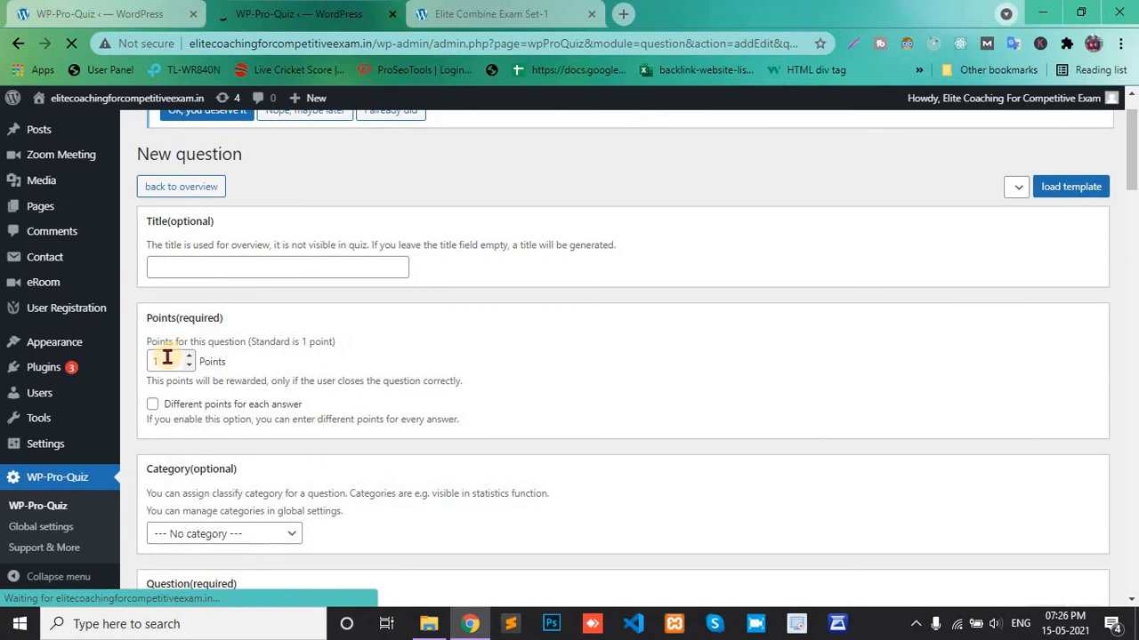
pyautogui.scroll(-2, 168, 358)
pyautogui.click(192, 424)
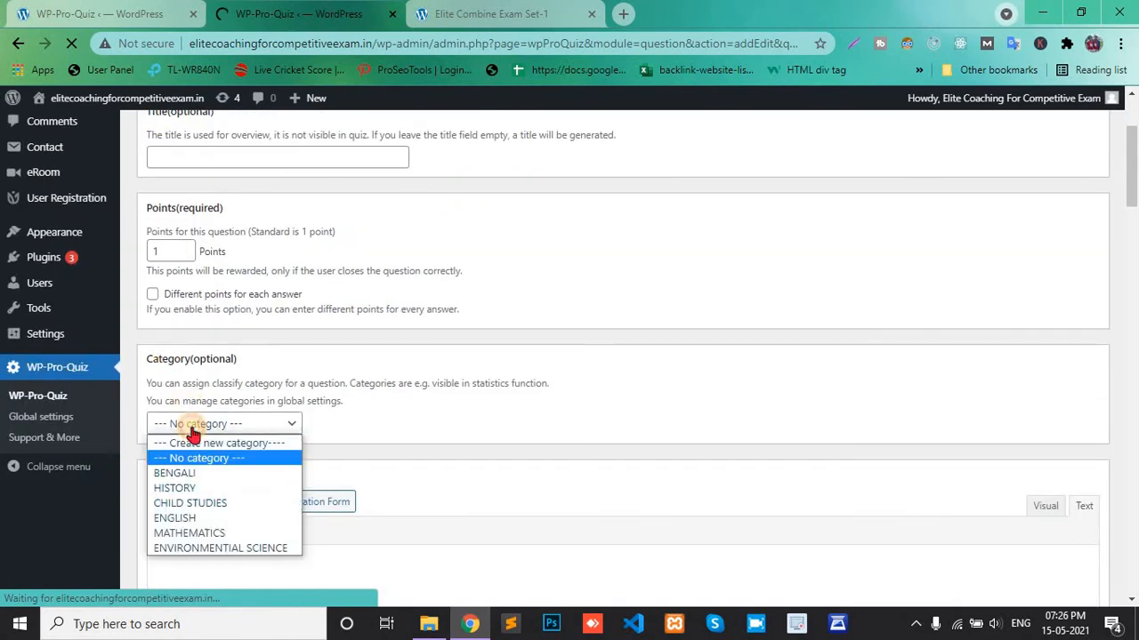
pyautogui.click(178, 474)
# Enter the fill-in-the-blank text "L___ion" as the question
pyautogui.scroll(-2, 392, 391)
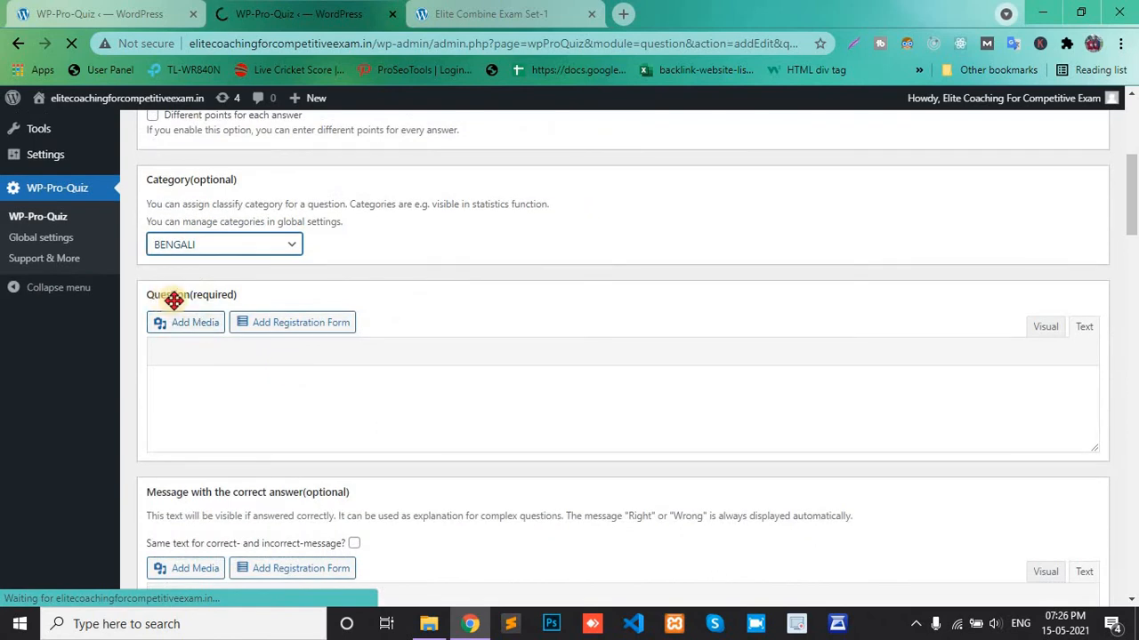
pyautogui.click(212, 382)
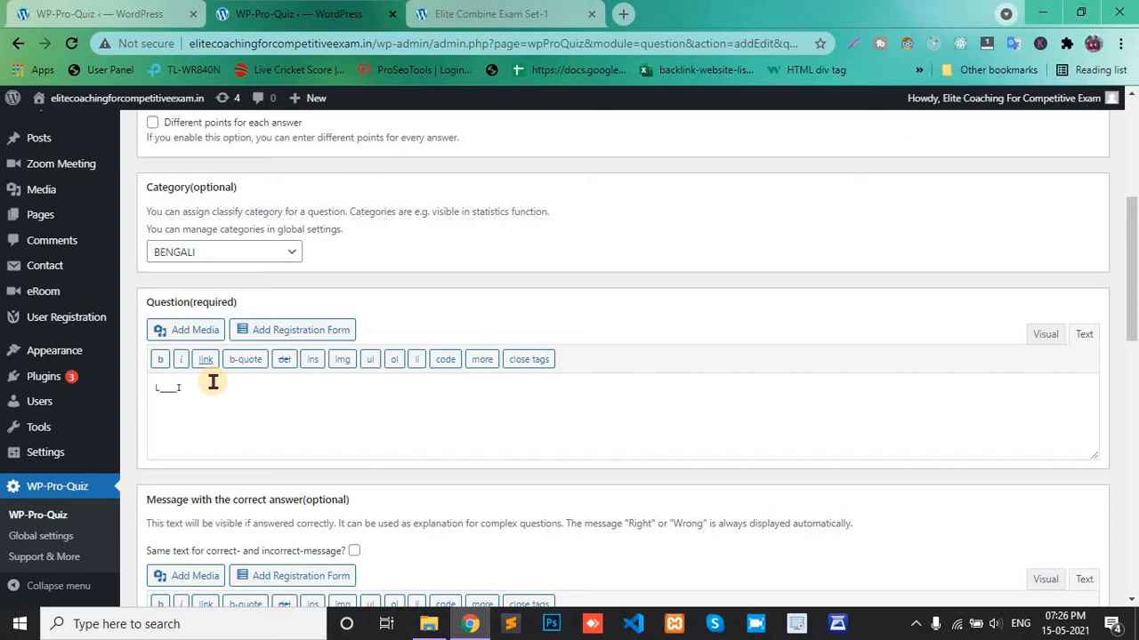
pyautogui.scroll(-3, 213, 383)
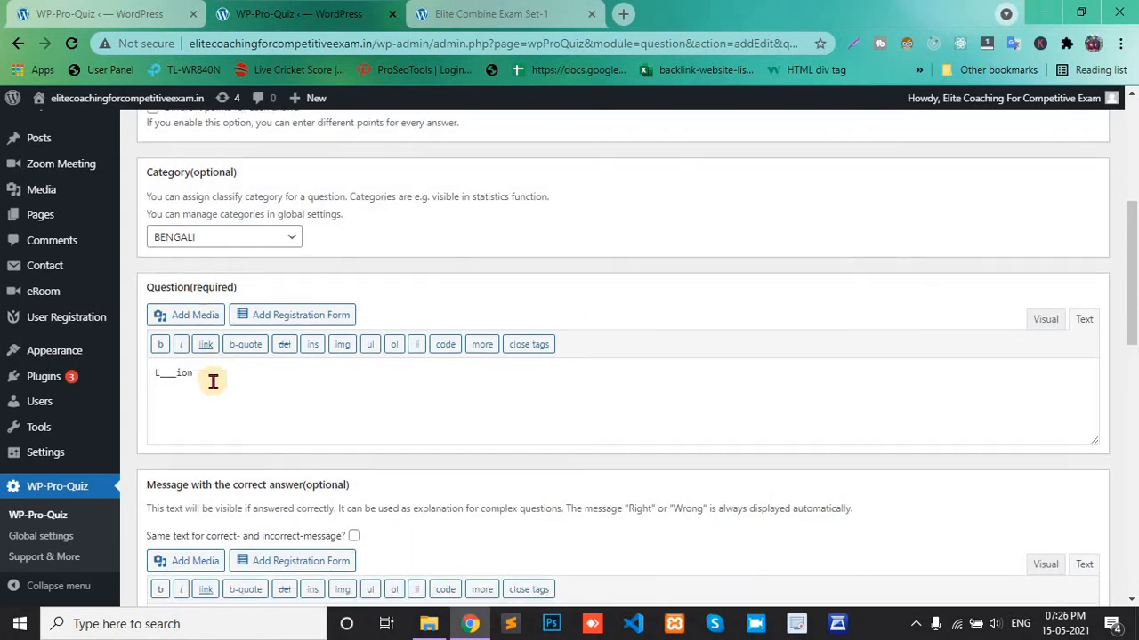
# Set the answer type to Multiple choice and mark the first answer as correct
pyautogui.scroll(-3, 213, 382)
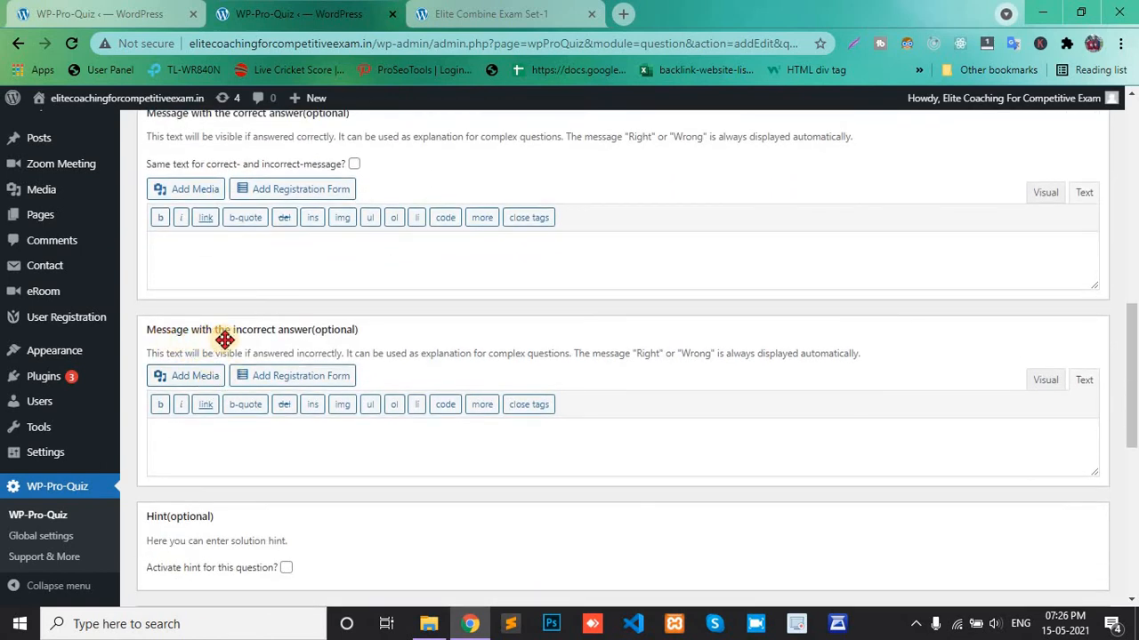
pyautogui.scroll(1, 224, 340)
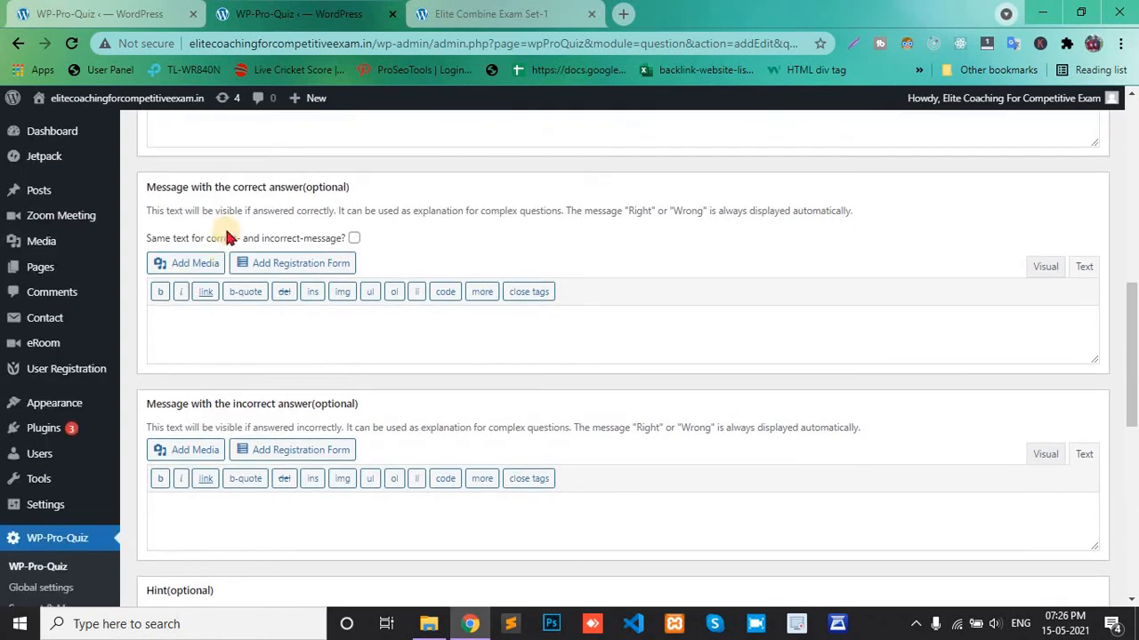
pyautogui.scroll(-3, 297, 208)
pyautogui.scroll(-2, 293, 216)
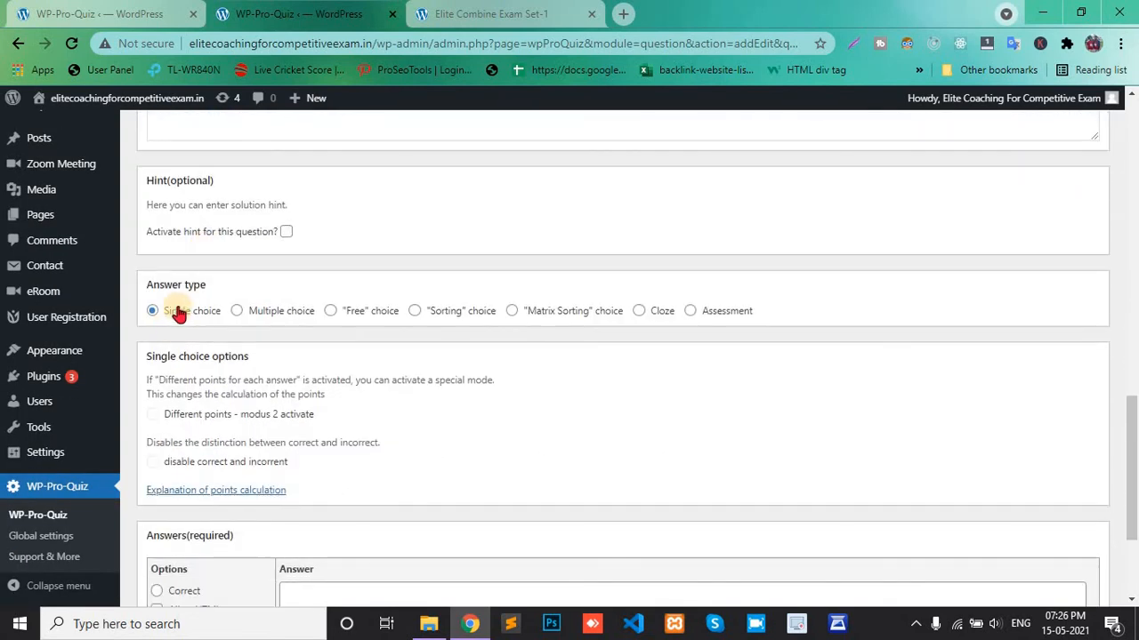
pyautogui.click(237, 314)
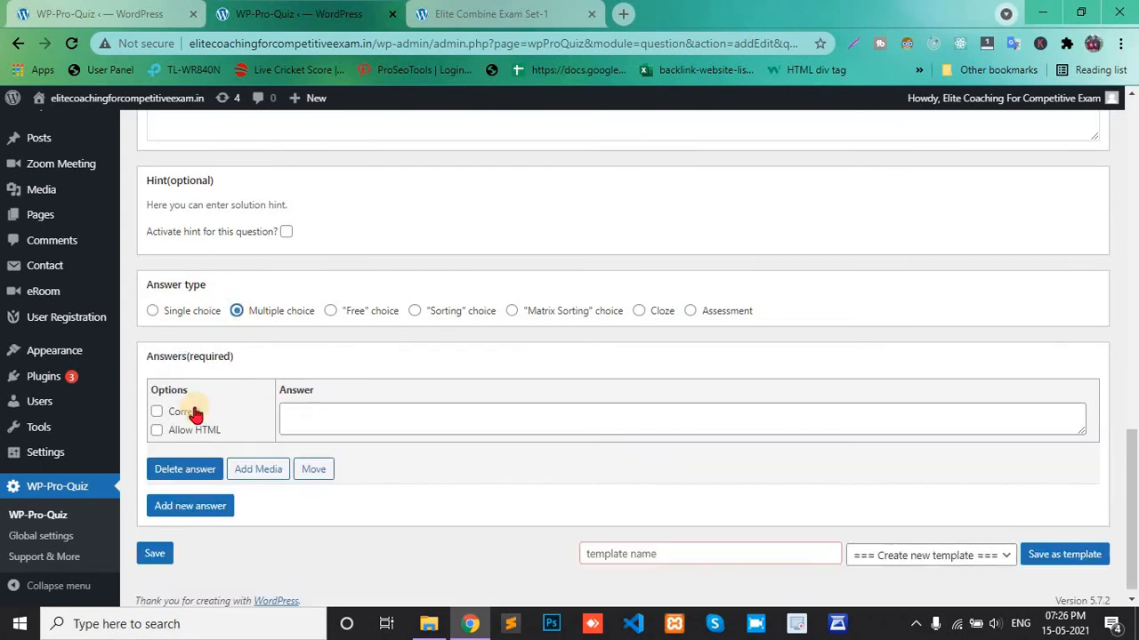
pyautogui.click(156, 411)
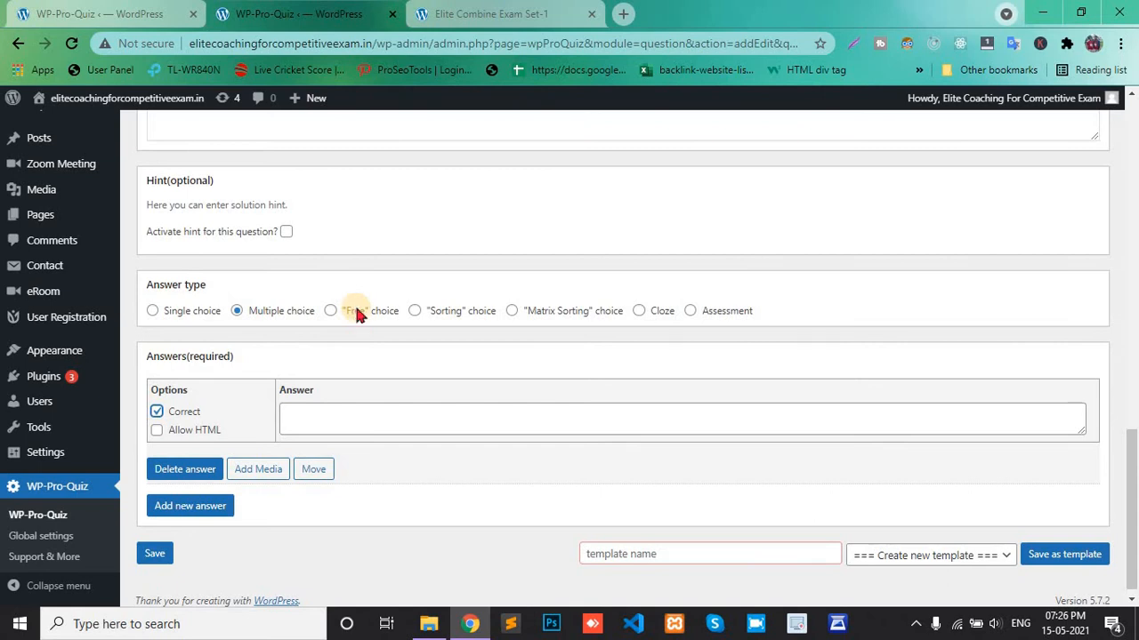
# Correct the question text to "L____on" so that the "i" is left blank
pyautogui.scroll(6, 355, 311)
pyautogui.scroll(-4, 355, 311)
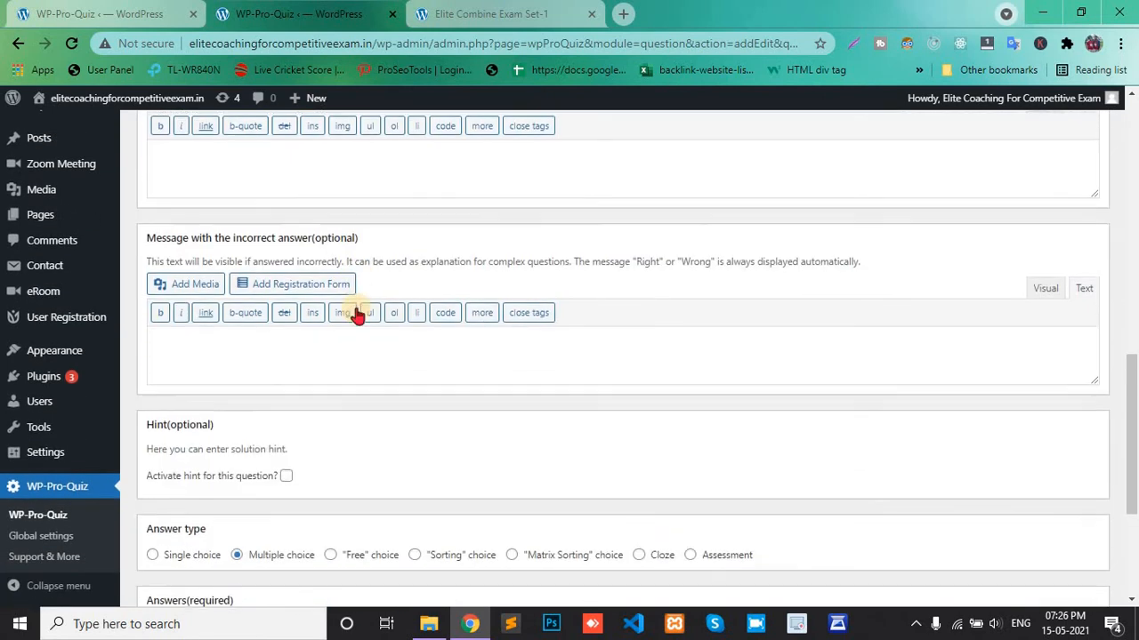
pyautogui.scroll(4, 355, 311)
pyautogui.click(178, 232)
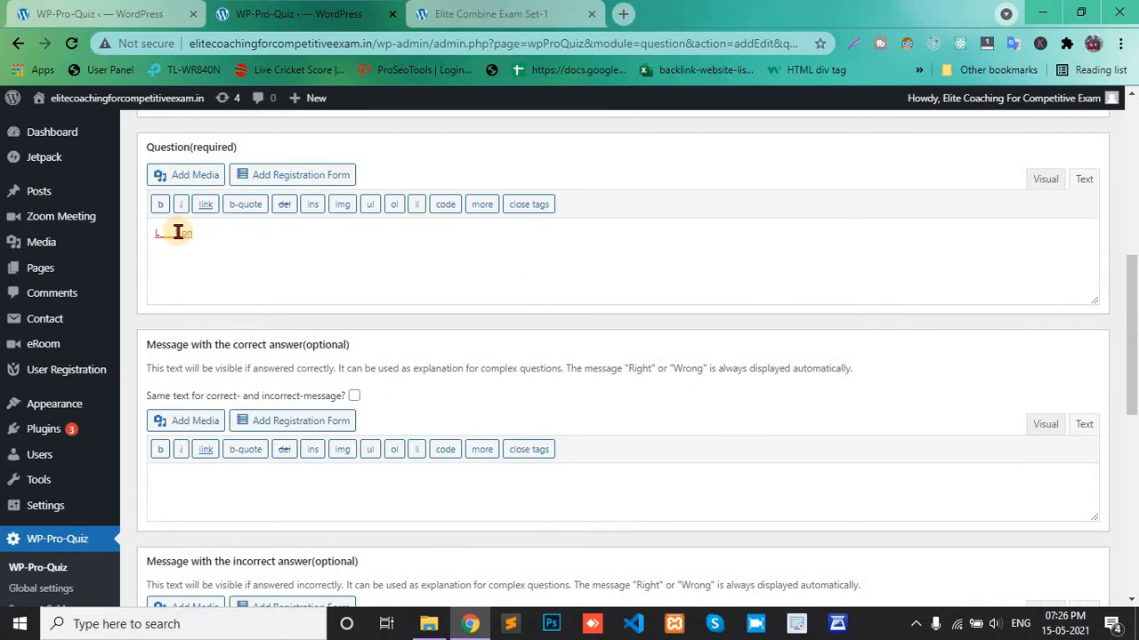
pyautogui.press('BackSpace')
pyautogui.press('BackSpace')
# Enter "i" as the text of the first answer
pyautogui.scroll(-5, 178, 231)
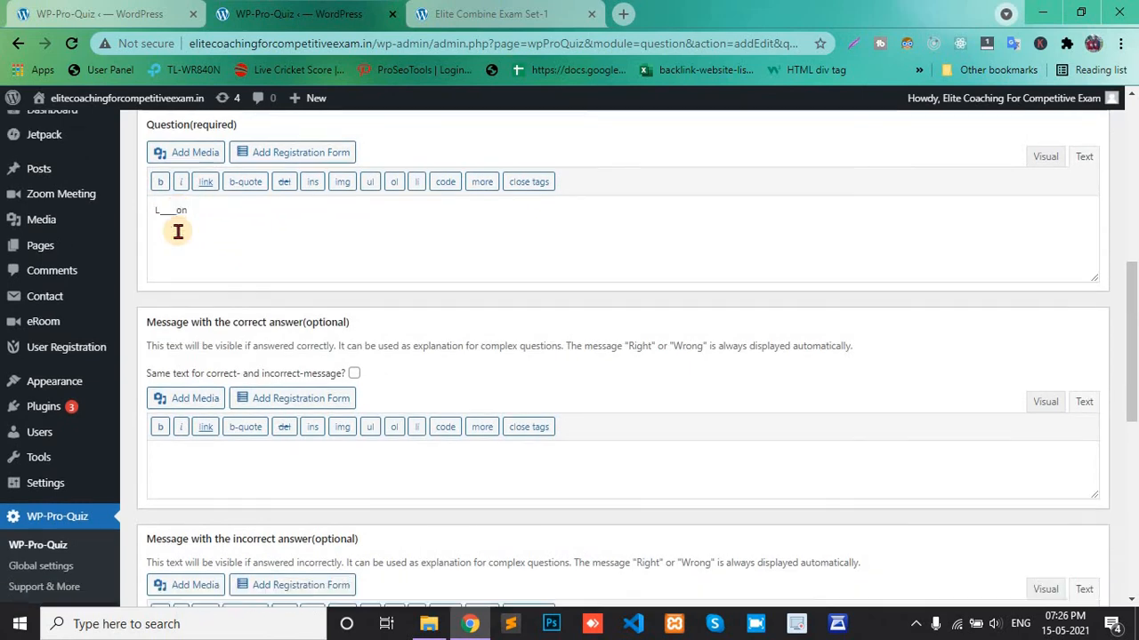
pyautogui.scroll(-1, 239, 392)
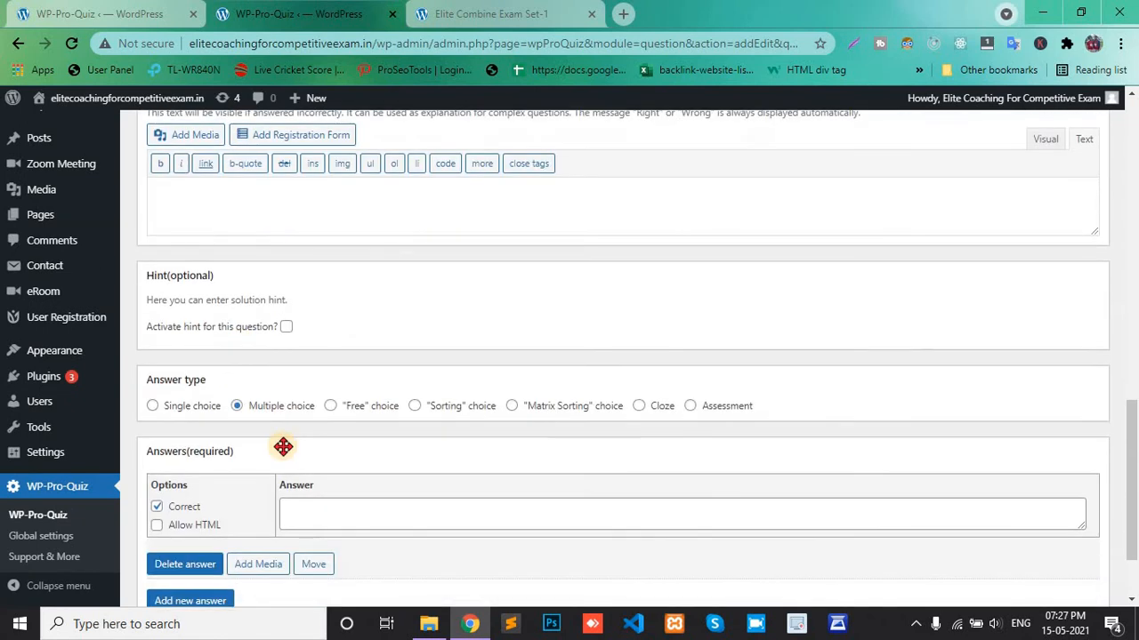
pyautogui.click(305, 416)
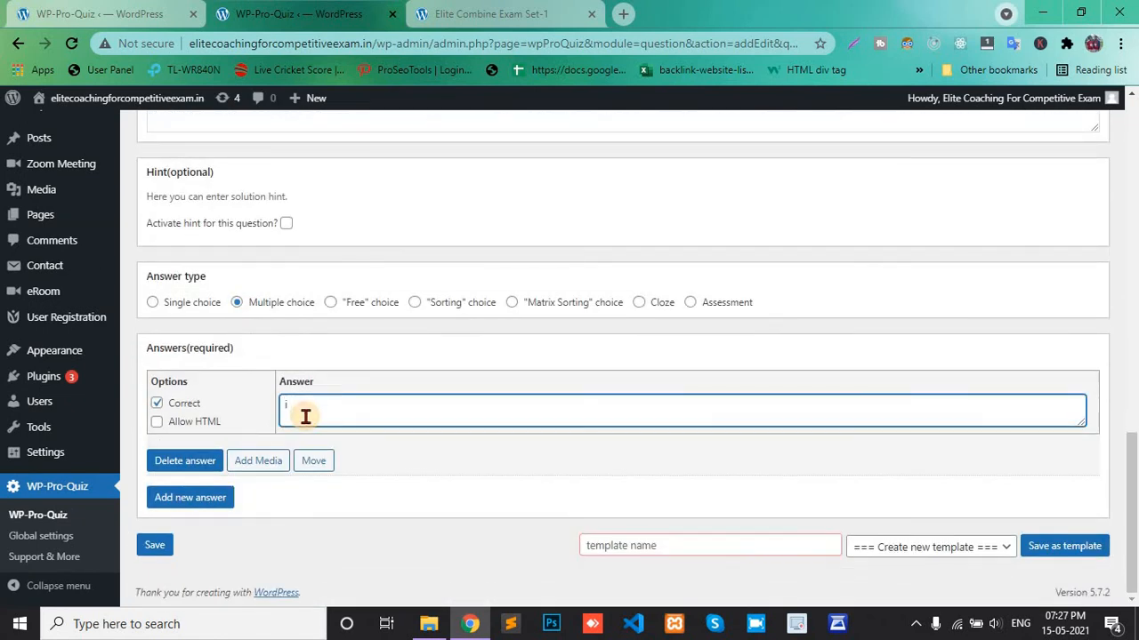
# Add two more answers to the question, with the texts "o" and "p"
pyautogui.click(183, 497)
pyautogui.scroll(-1, 314, 438)
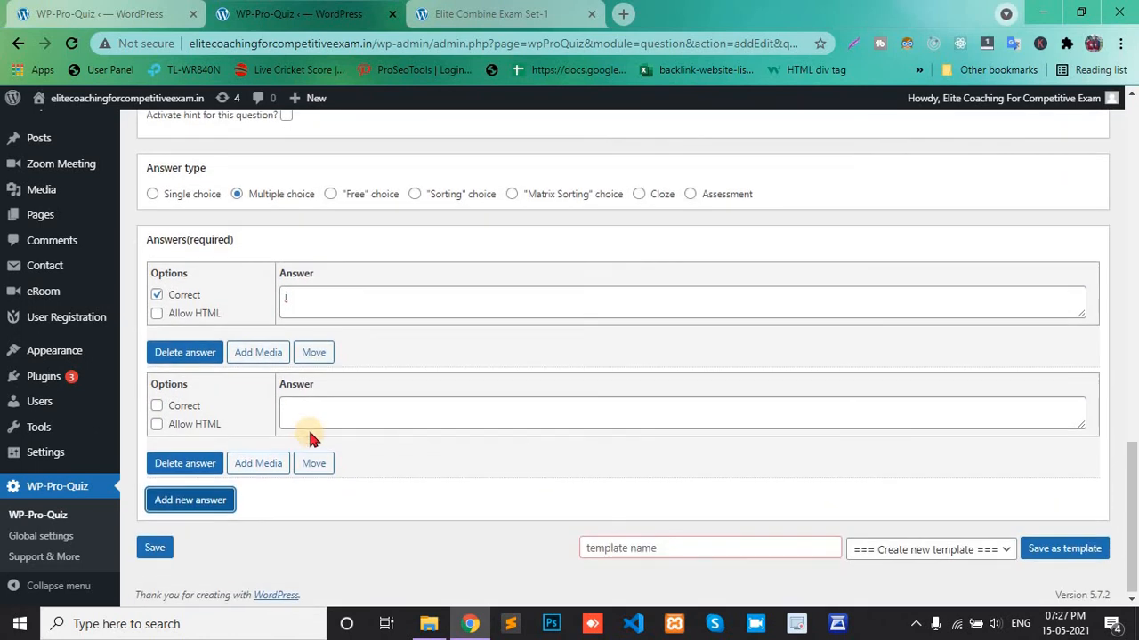
pyautogui.click(305, 412)
pyautogui.write('c')
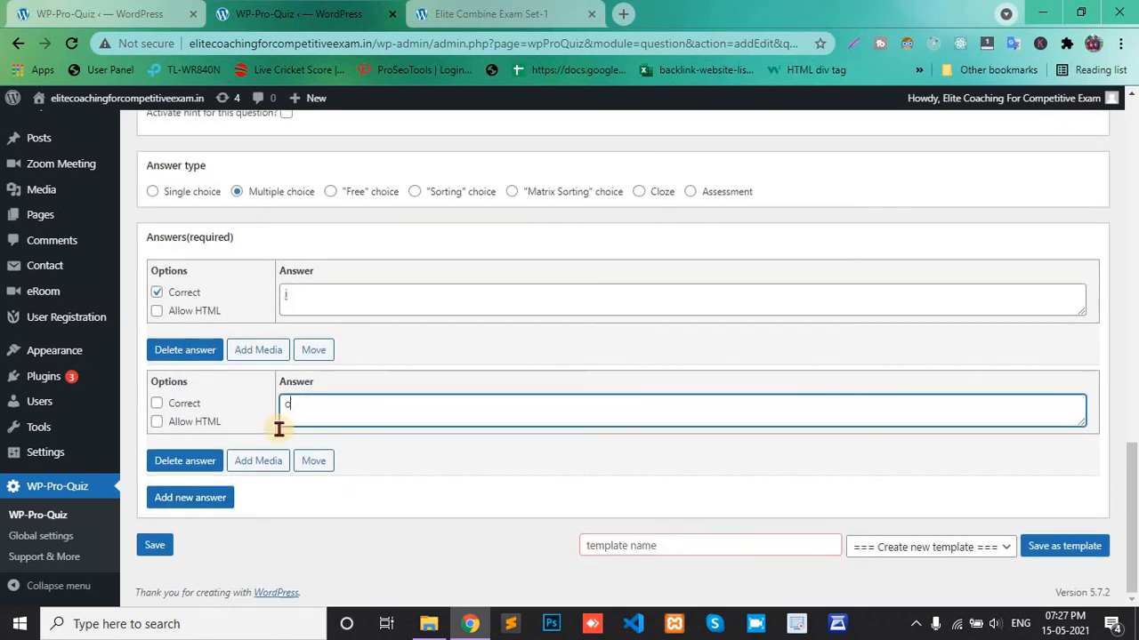
pyautogui.click(206, 500)
pyautogui.scroll(-1, 306, 480)
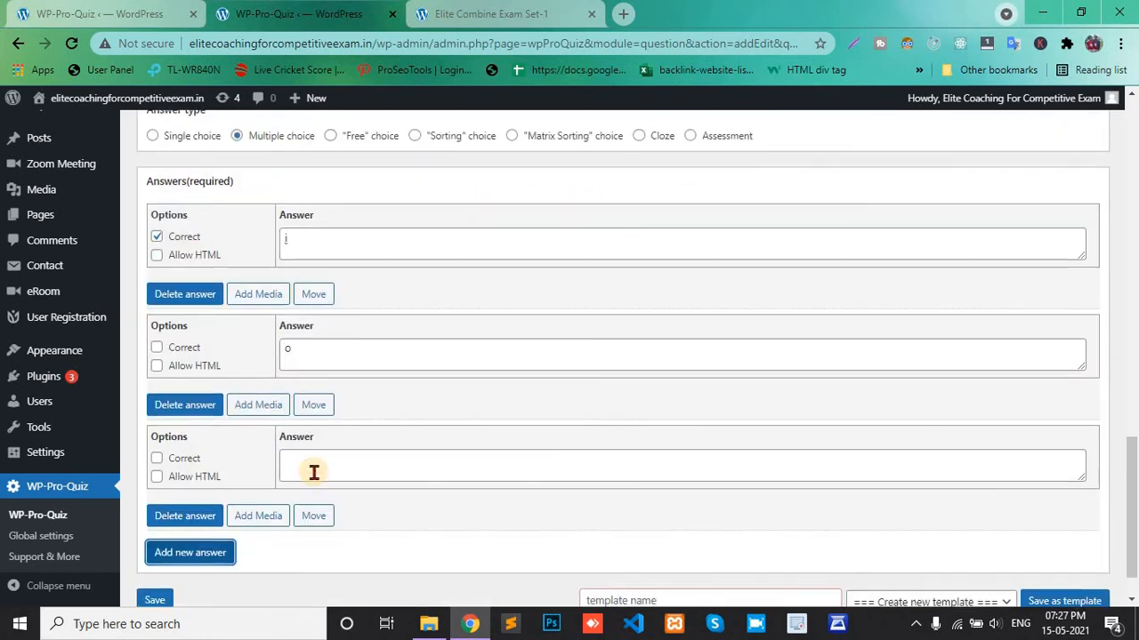
pyautogui.click(314, 473)
pyautogui.write('p')
pyautogui.scroll(-1, 314, 472)
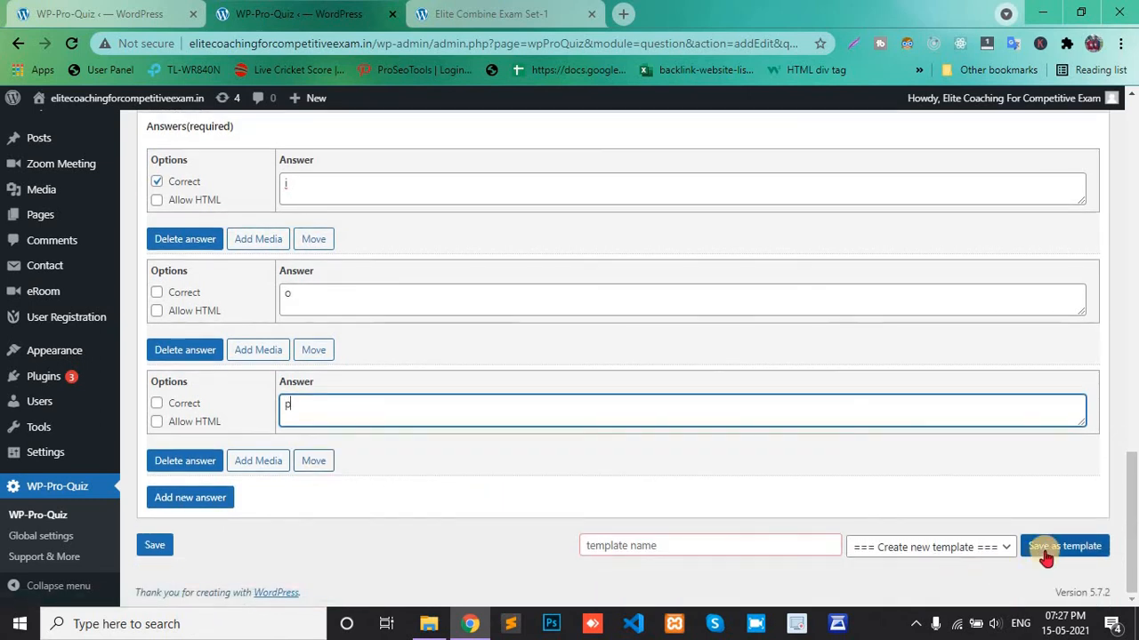
# Save the question and return to the Demo Quiz question list
pyautogui.click(157, 547)
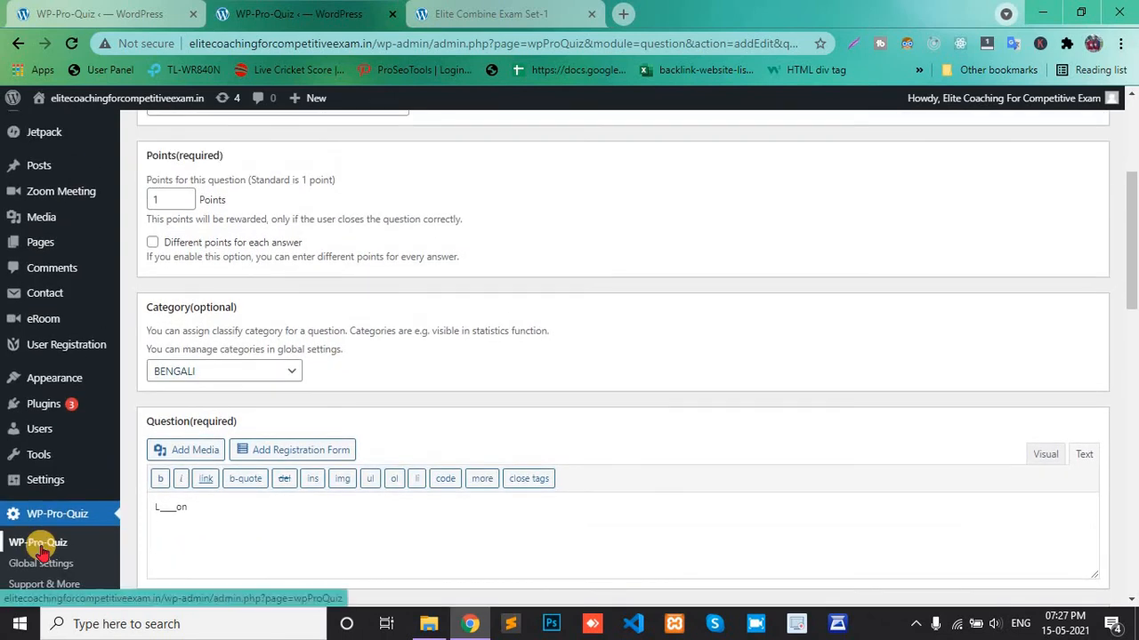
pyautogui.scroll(3, 214, 390)
pyautogui.scroll(-1, 206, 267)
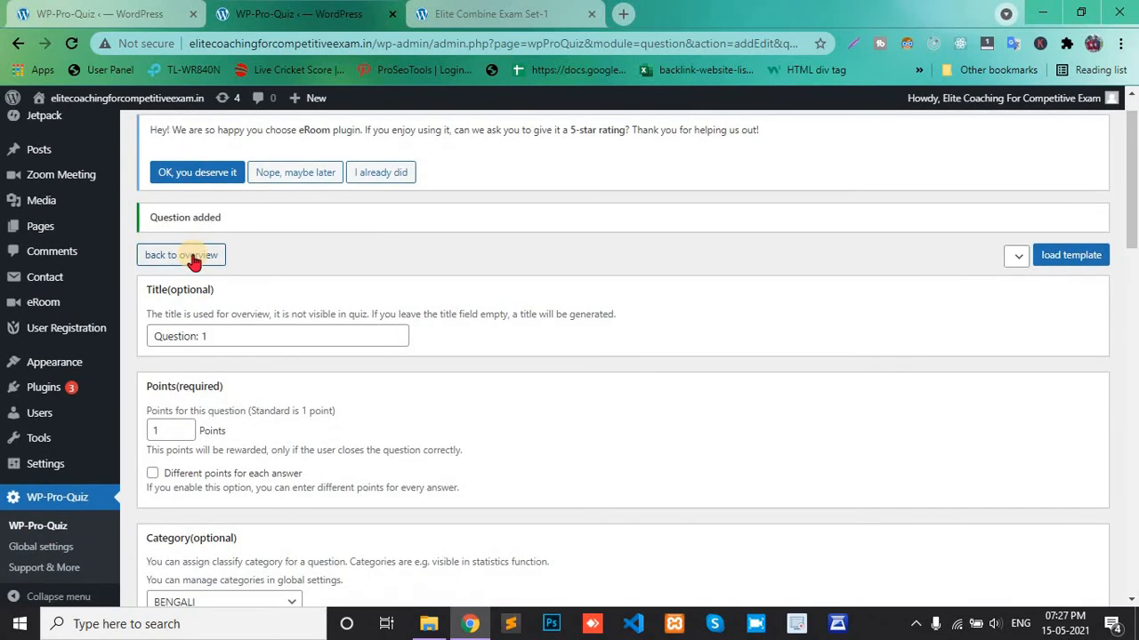
pyautogui.click(194, 257)
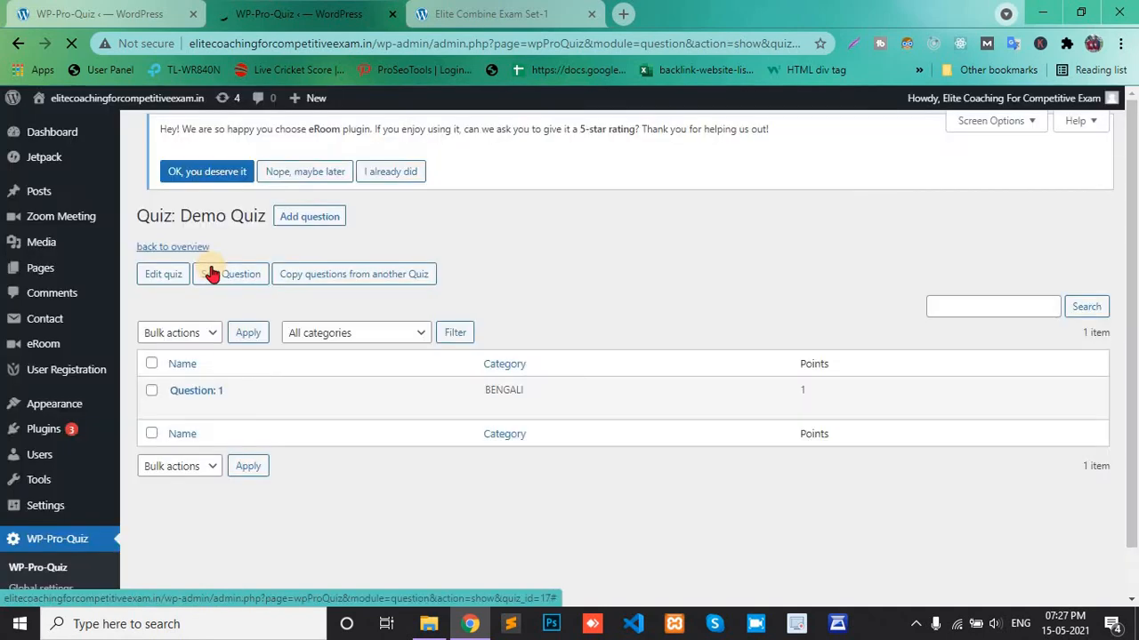
# Start a new Demo Quiz question in the HISTORY category with the question text "In__ia"
pyautogui.click(313, 217)
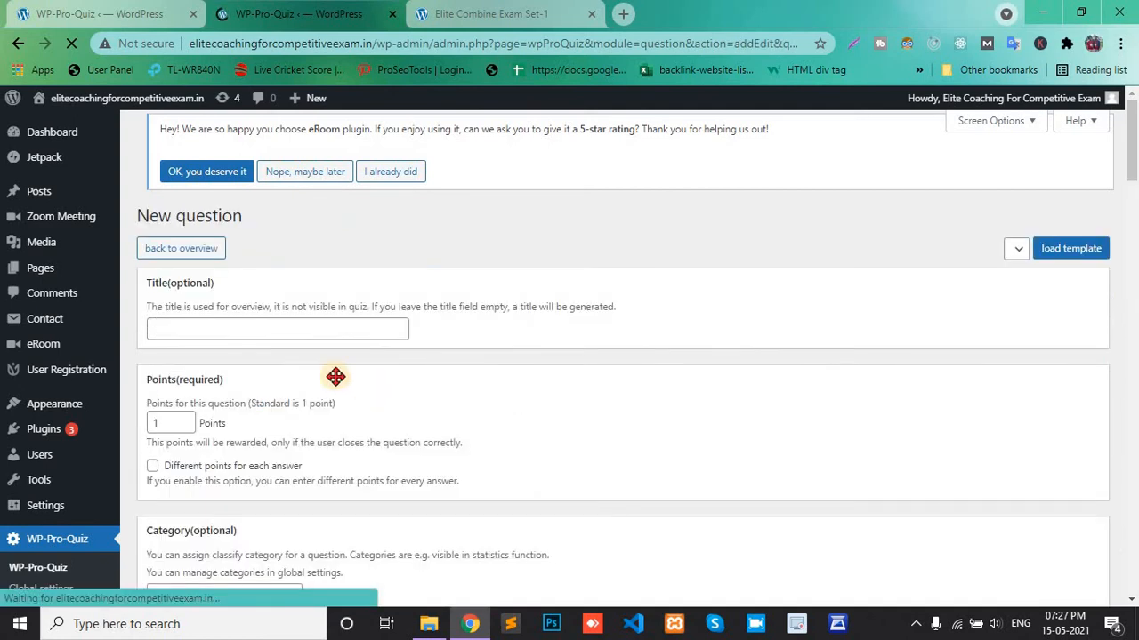
pyautogui.scroll(-2, 182, 406)
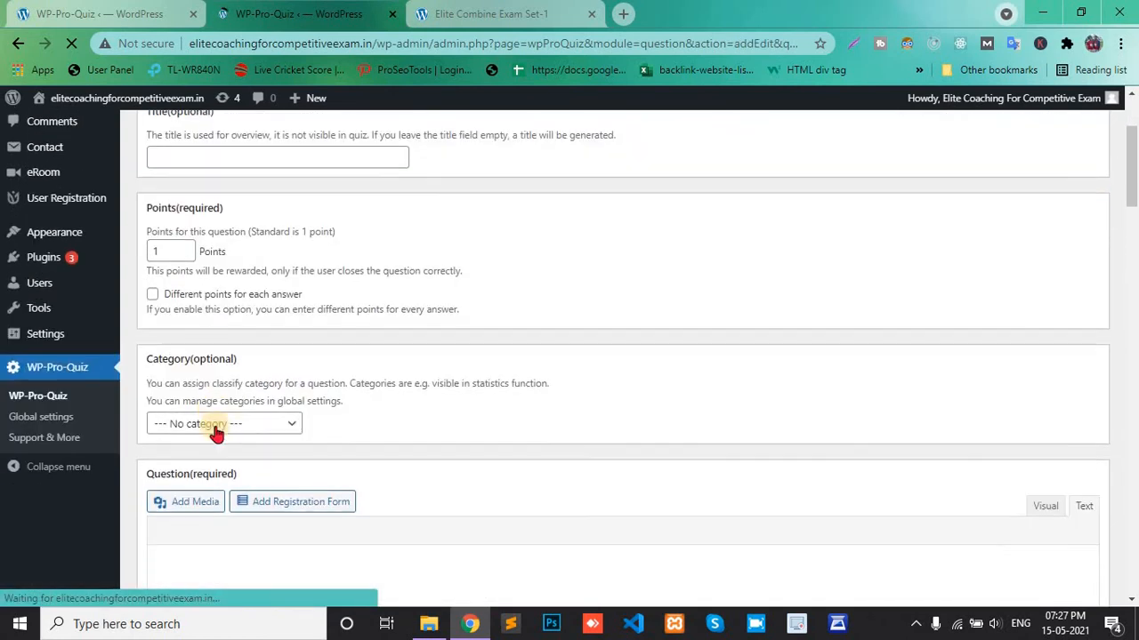
pyautogui.click(232, 417)
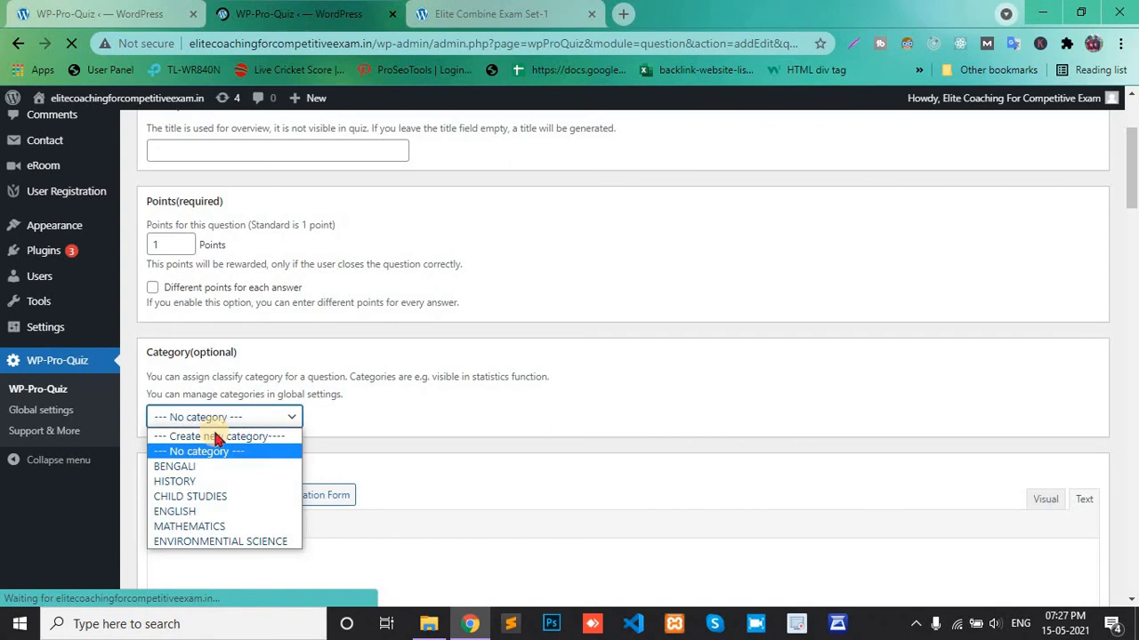
pyautogui.click(174, 481)
pyautogui.scroll(-2, 370, 364)
pyautogui.click(245, 372)
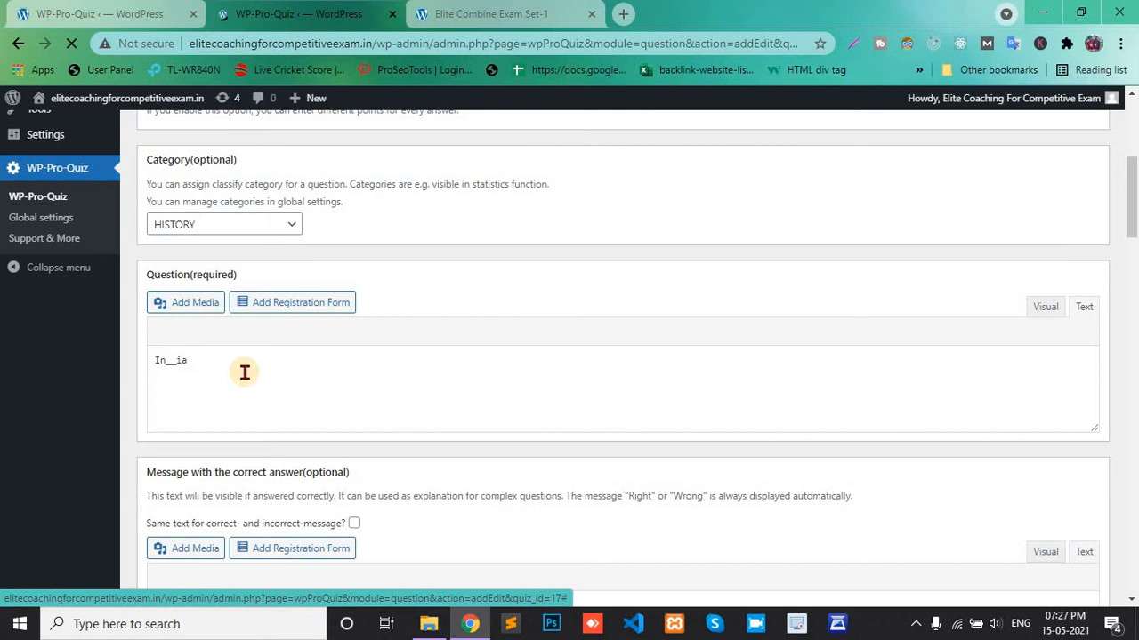
# Set the answer type to Multiple choice and enter "f" as the text of the first answer
pyautogui.scroll(-5, 244, 372)
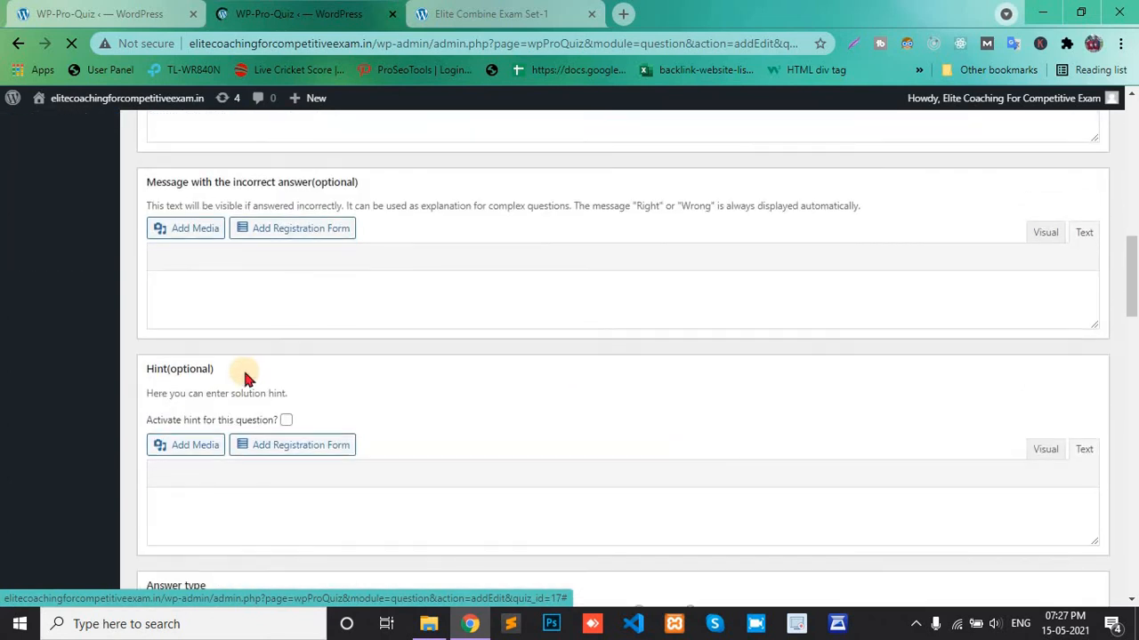
pyautogui.scroll(-3, 244, 375)
pyautogui.click(236, 346)
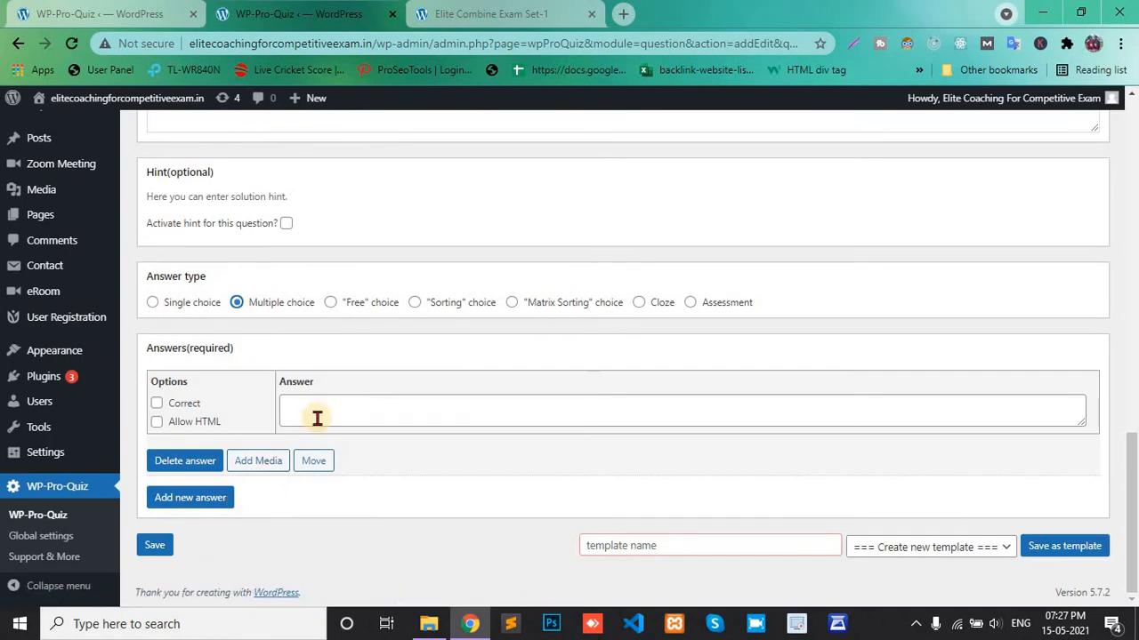
pyautogui.scroll(9, 316, 418)
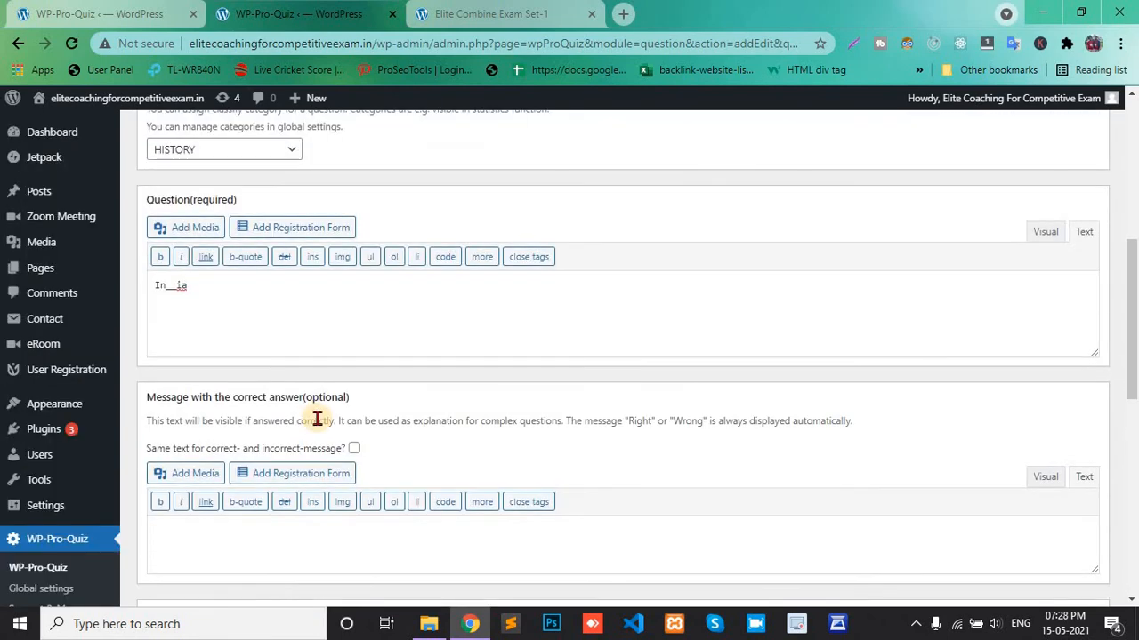
pyautogui.scroll(-9, 316, 418)
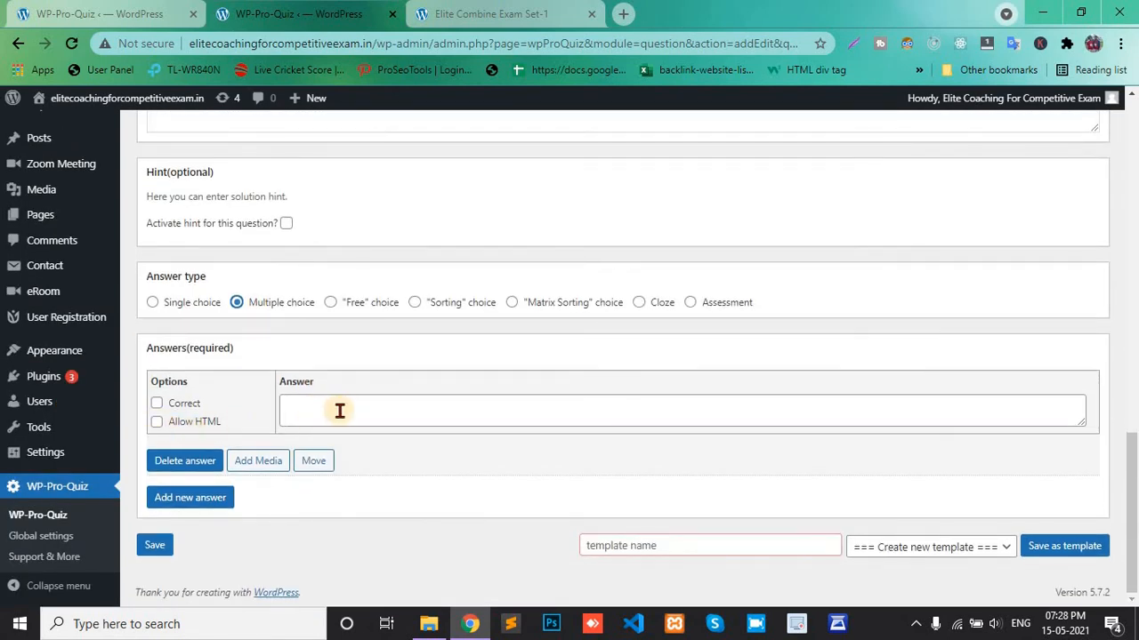
pyautogui.click(339, 410)
pyautogui.write('d')
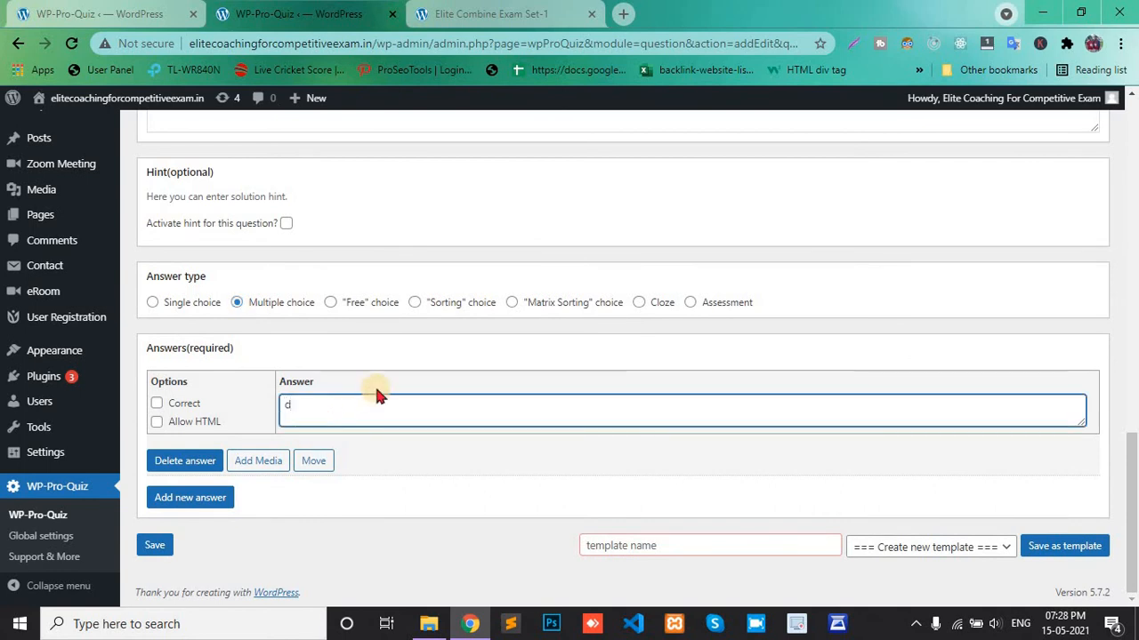
pyautogui.write('f')
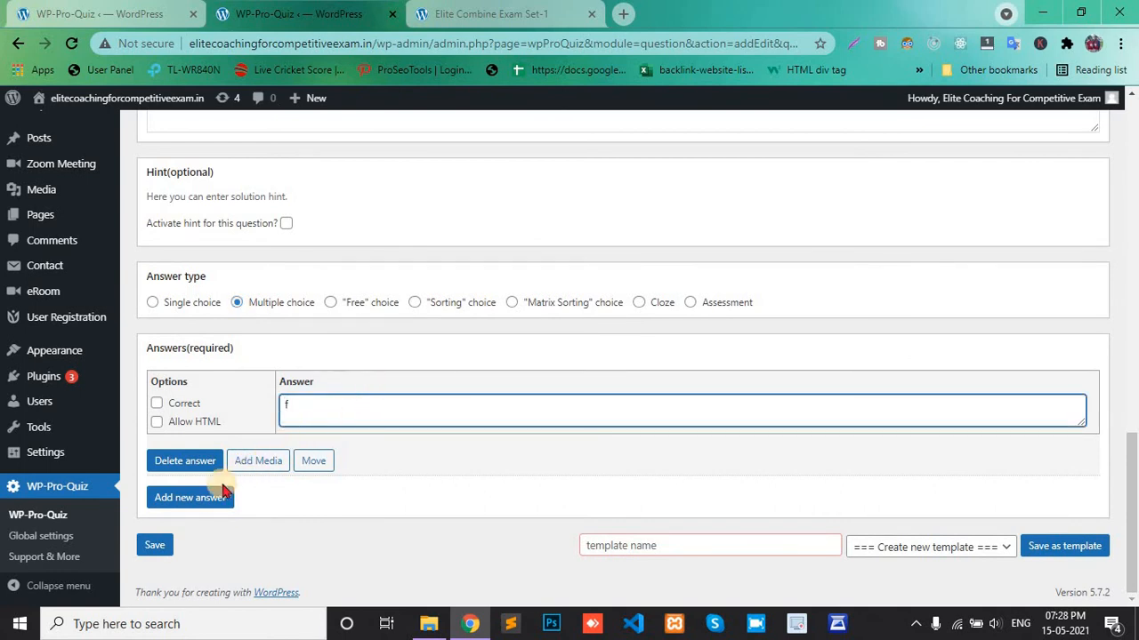
# Add a second answer "d" marked as correct and a third answer "g"
pyautogui.click(195, 503)
pyautogui.click(300, 518)
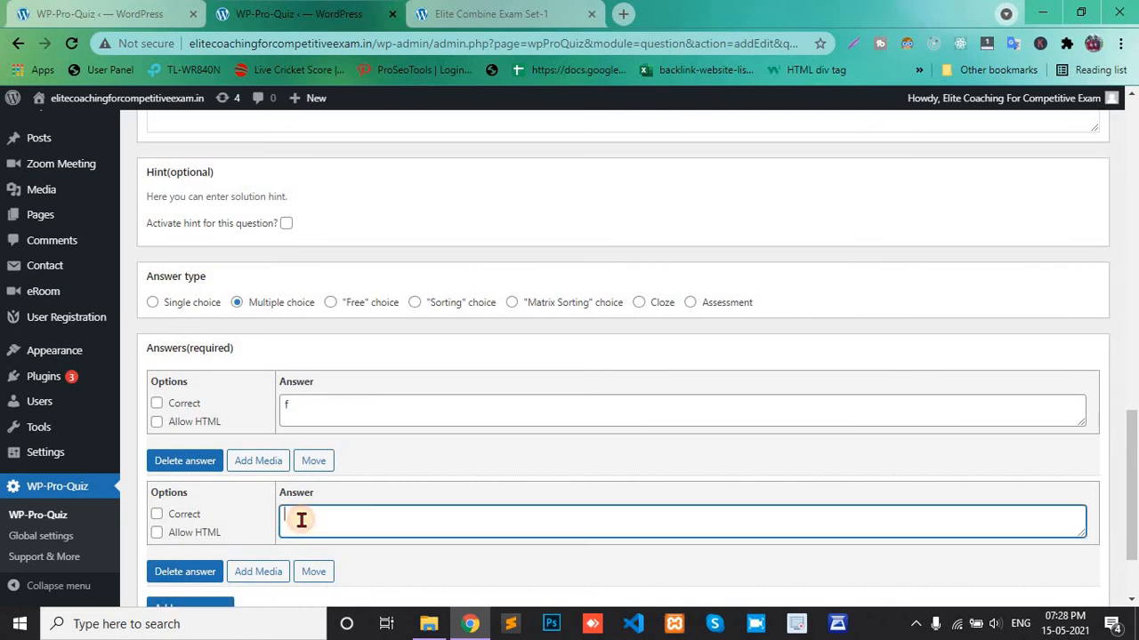
pyautogui.write('d')
pyautogui.click(157, 516)
pyautogui.scroll(-1, 337, 472)
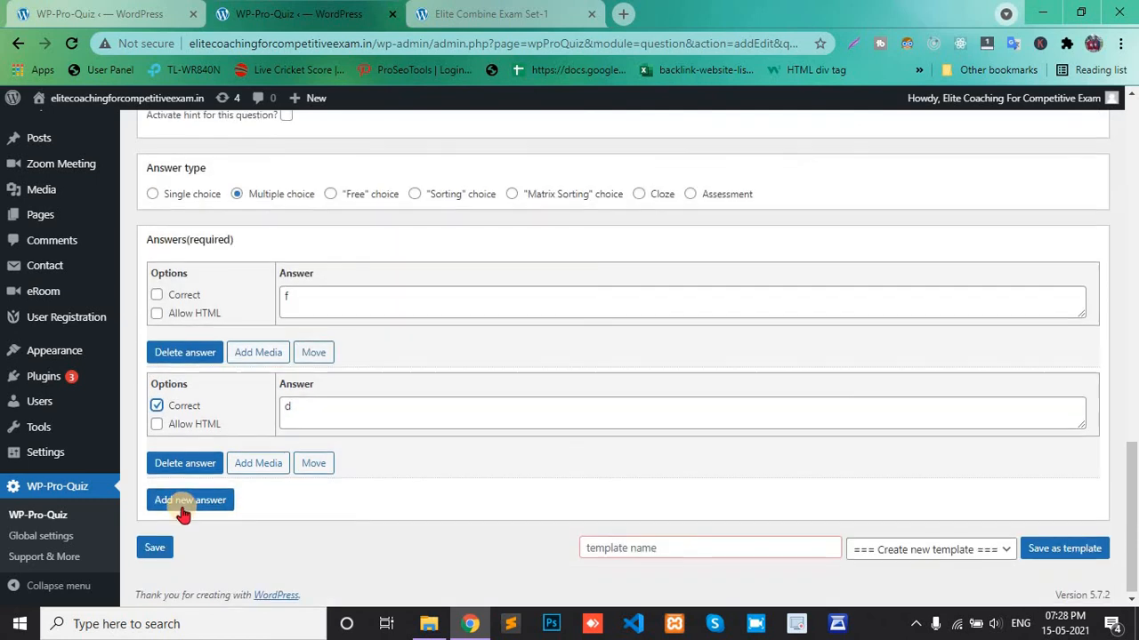
pyautogui.click(183, 505)
pyautogui.click(305, 519)
pyautogui.write('g')
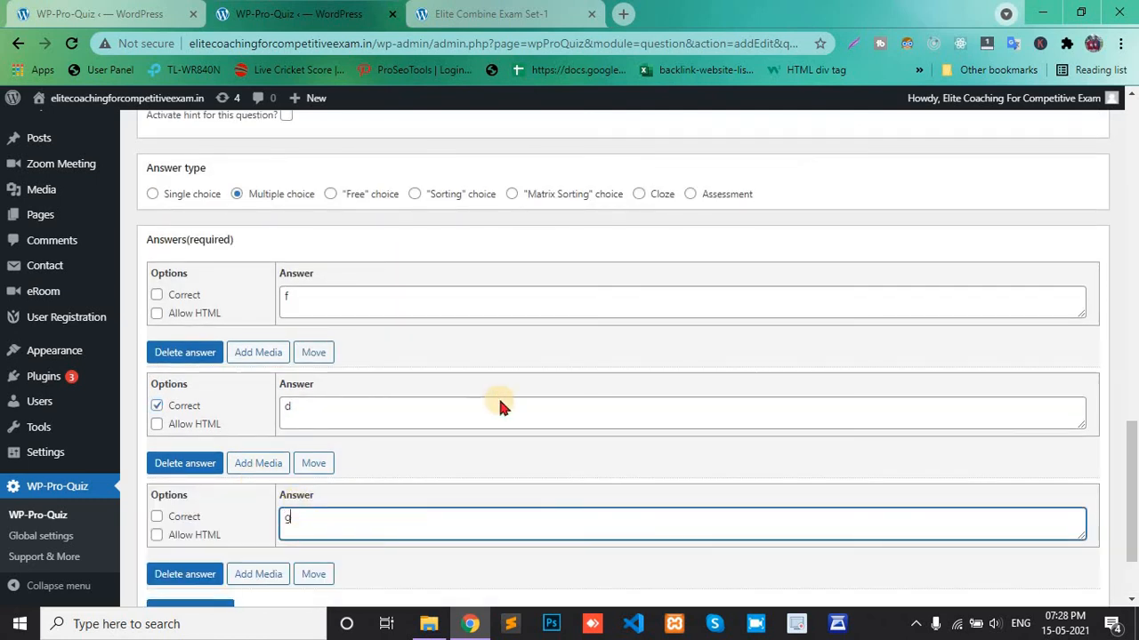
# Look over the new question's form and save the question
pyautogui.scroll(10, 500, 401)
pyautogui.middleClick(499, 401)
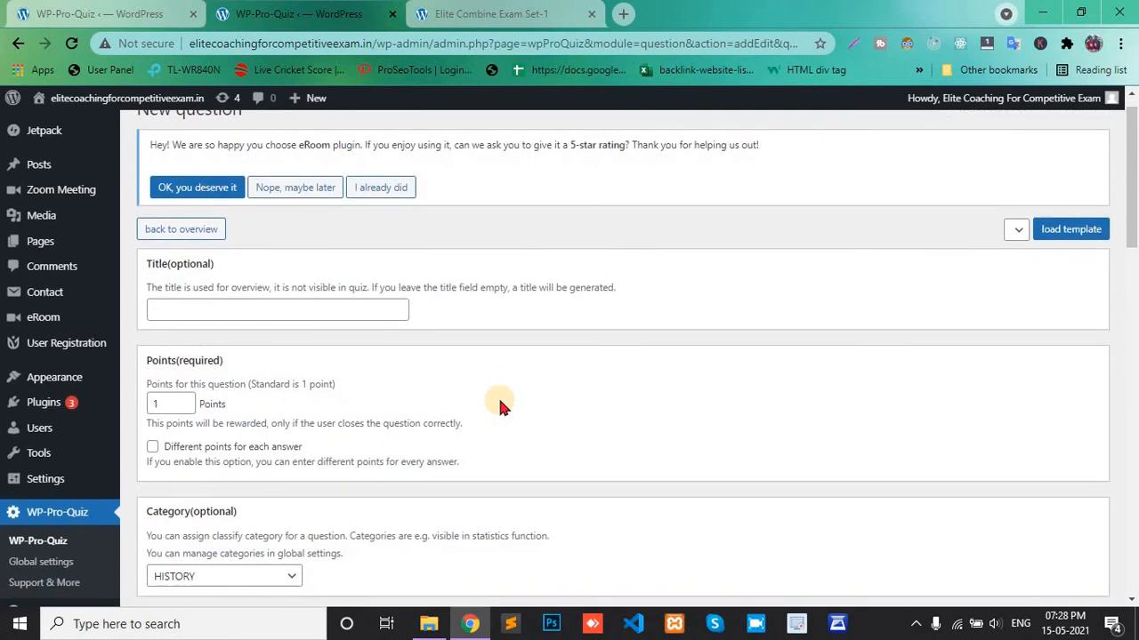
pyautogui.scroll(-10, 499, 401)
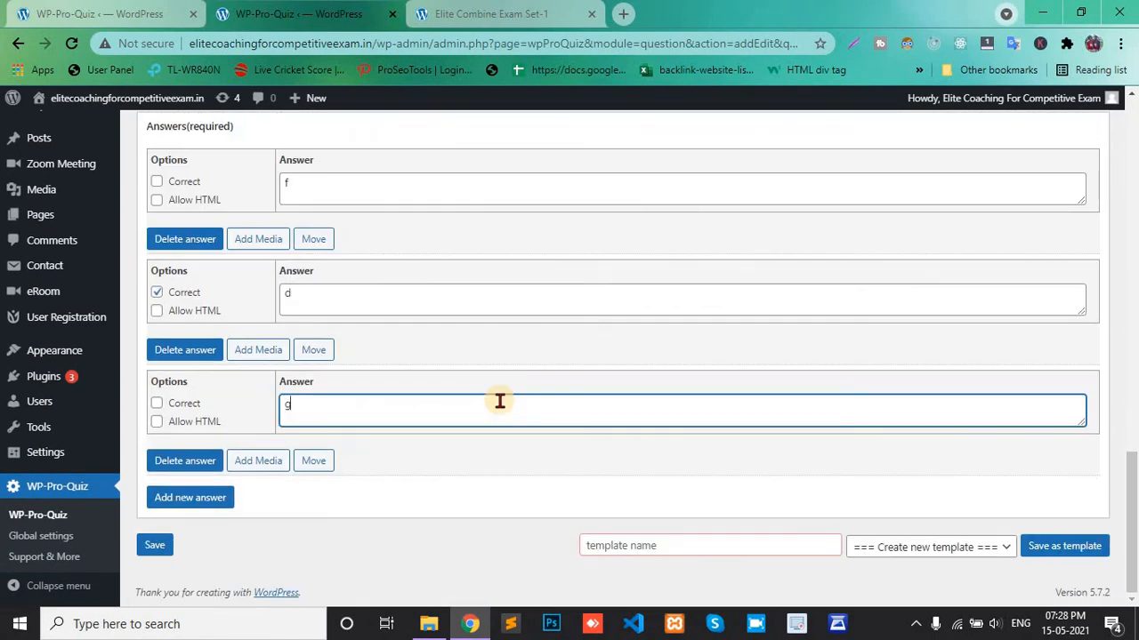
pyautogui.click(154, 548)
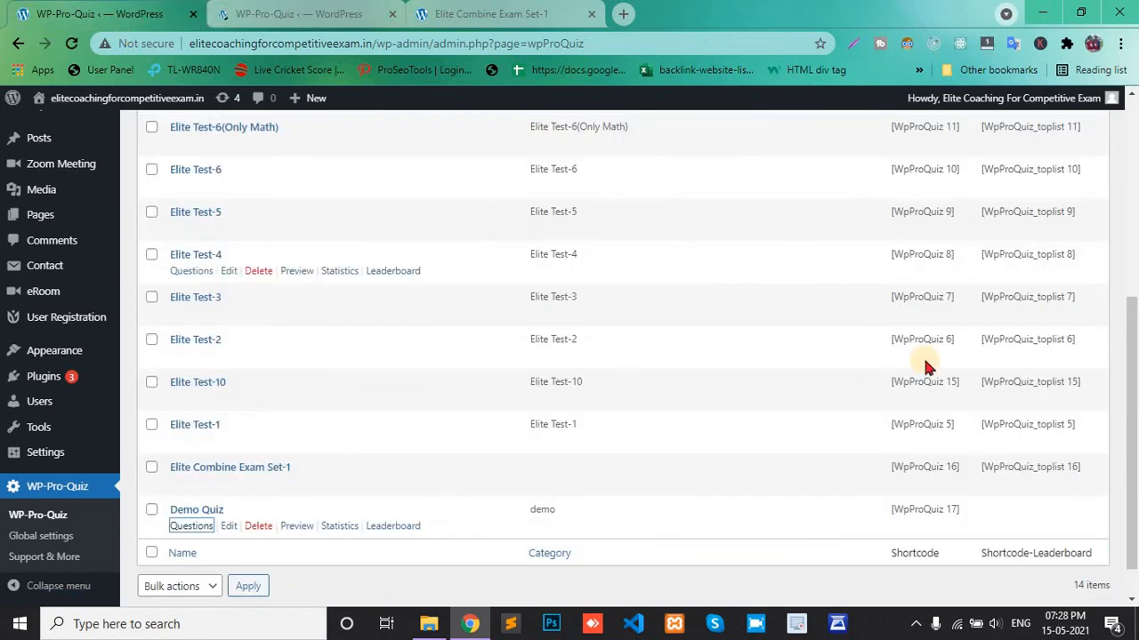
# Copy the Demo Quiz shortcode [WpProQuiz 17] from the quiz overview and open the "You Tube" post for editing in a new tab
pyautogui.moveTo(959, 509); pyautogui.dragTo(887, 520)
pyautogui.hotkey('ctrl', 'c')
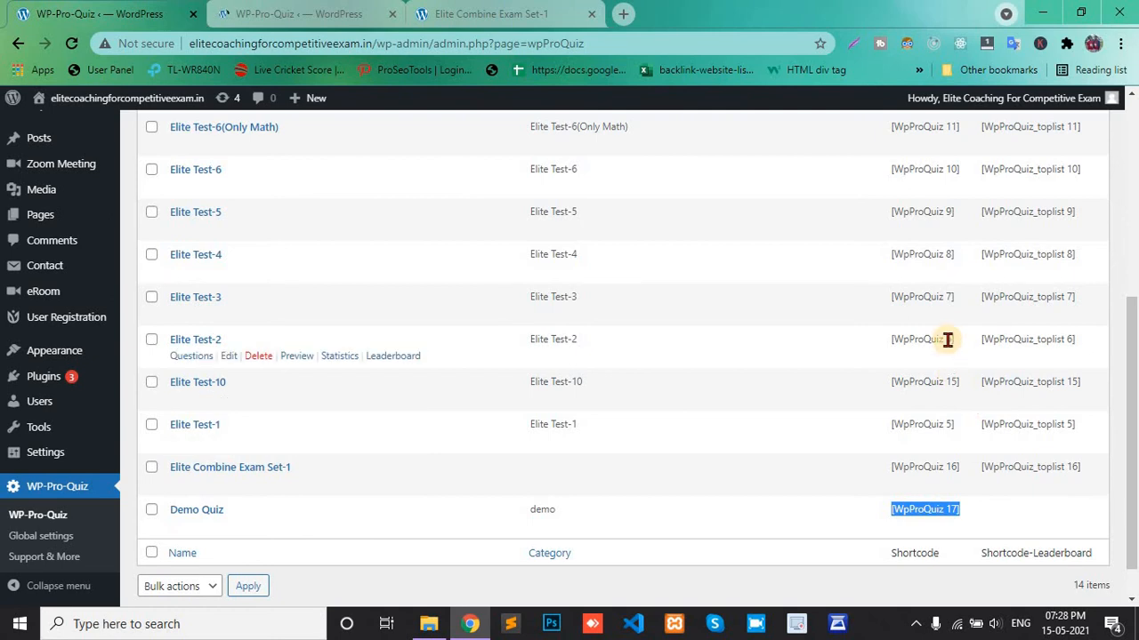
pyautogui.scroll(5, 946, 338)
pyautogui.moveTo(43, 196)
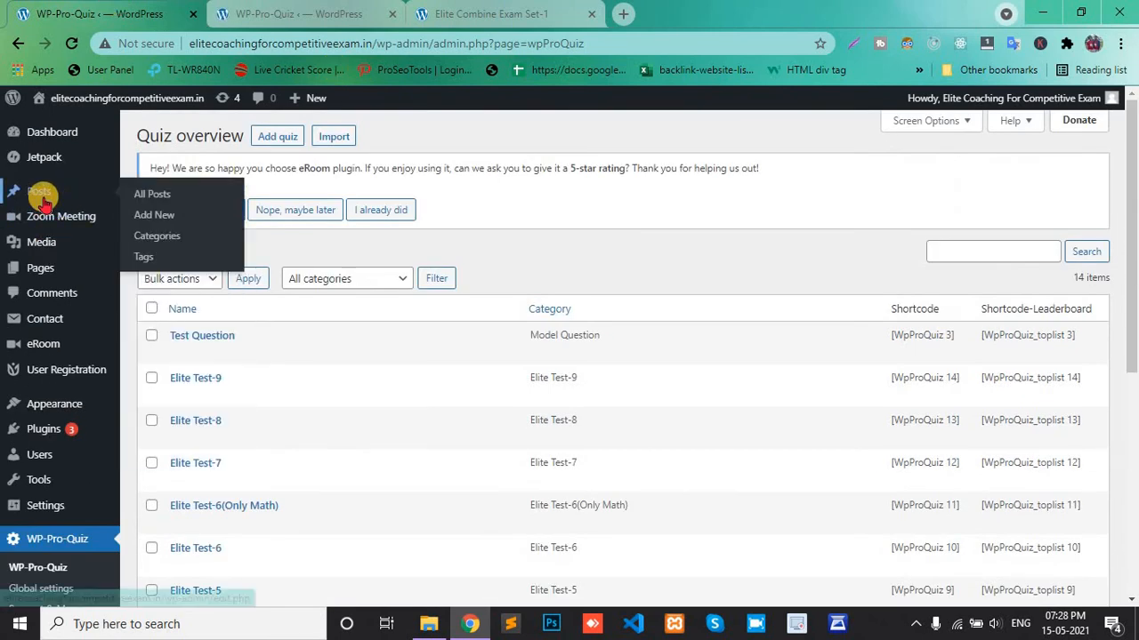
pyautogui.click(147, 194)
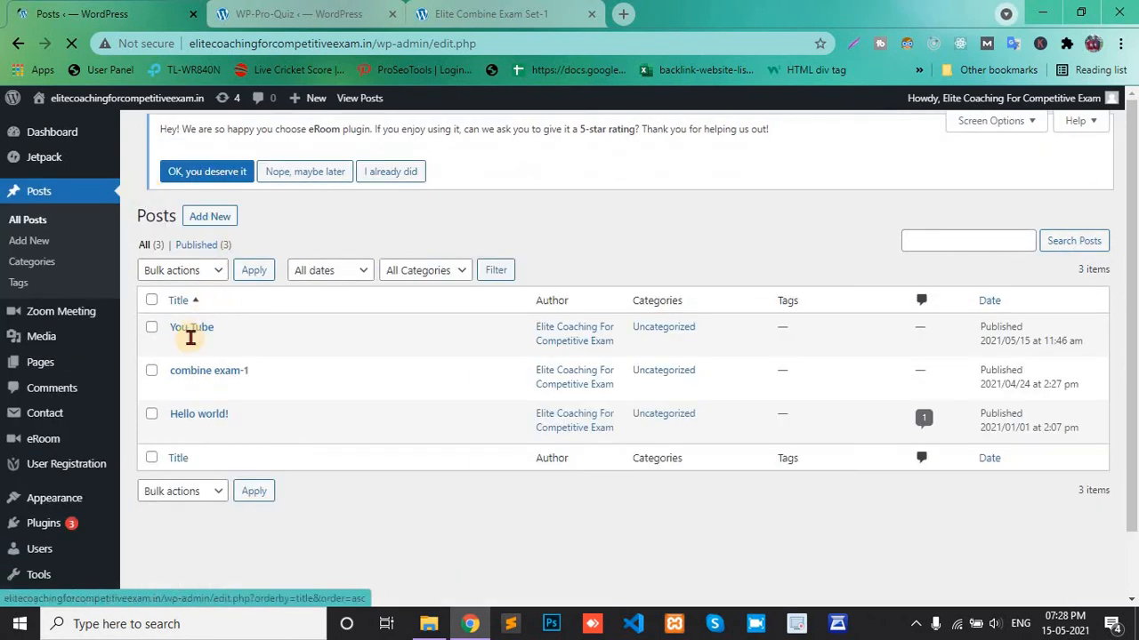
pyautogui.rightClick(178, 358)
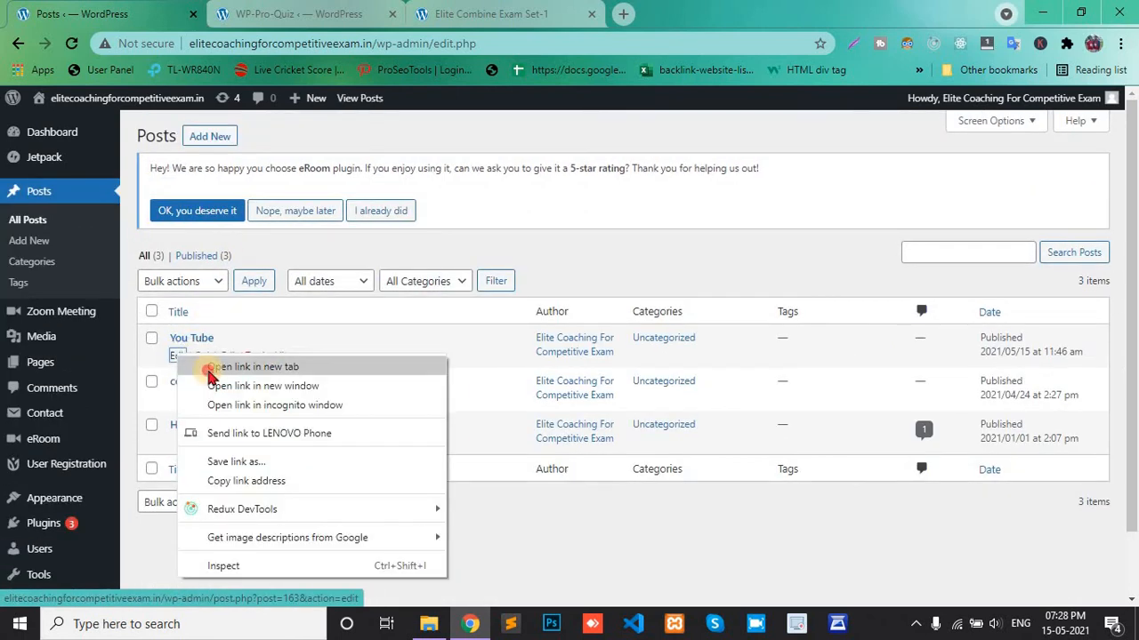
pyautogui.click(211, 368)
pyautogui.click(347, 7)
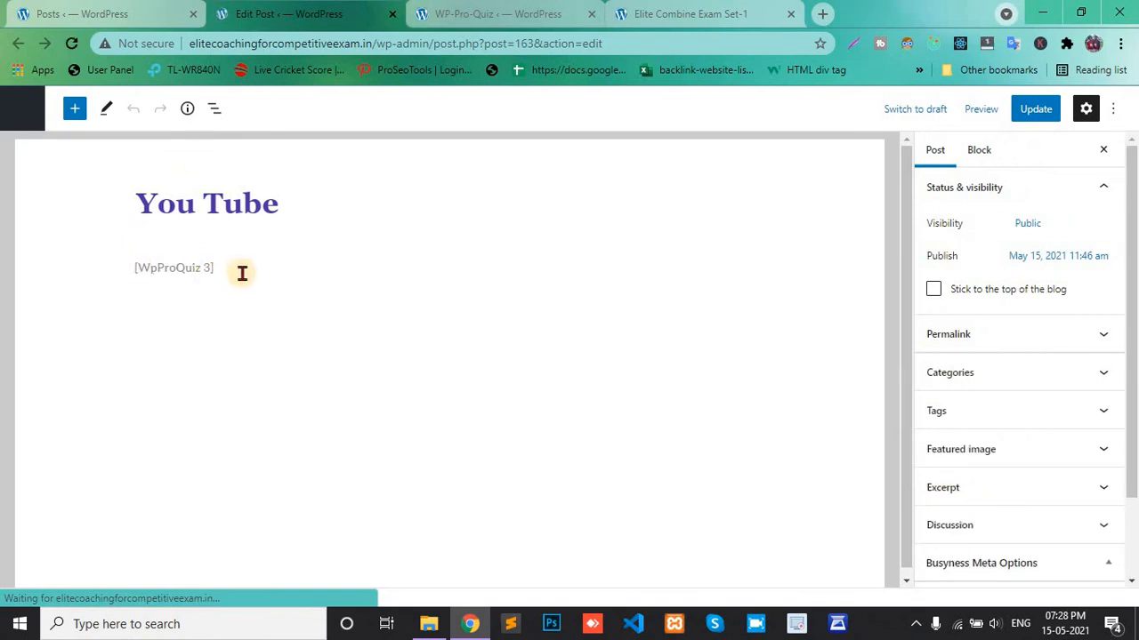
# Paste the [WpProQuiz 17] shortcode in a new paragraph below [WpProQuiz 3] and update the post
pyautogui.click(242, 272)
pyautogui.press('Return')
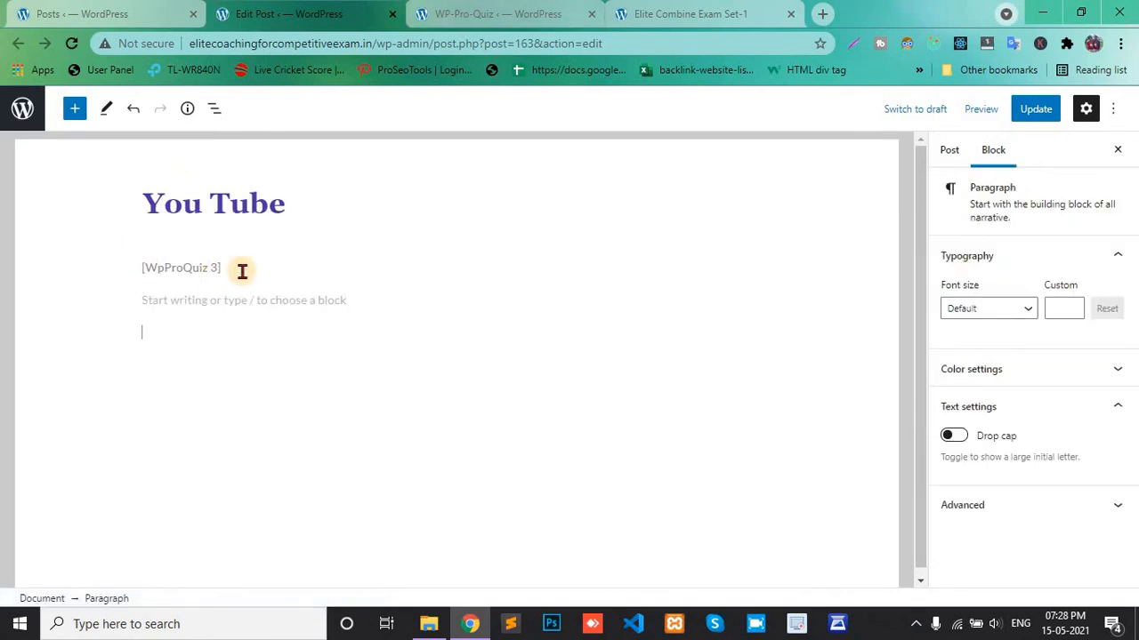
pyautogui.hotkey('ctrl', 'v')
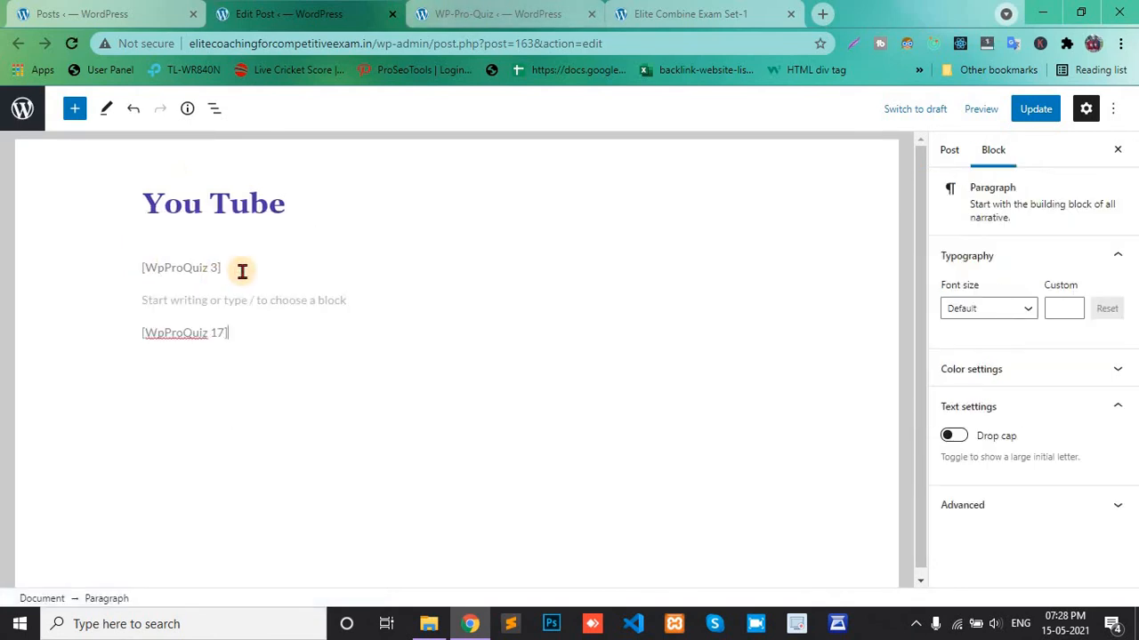
pyautogui.click(1035, 110)
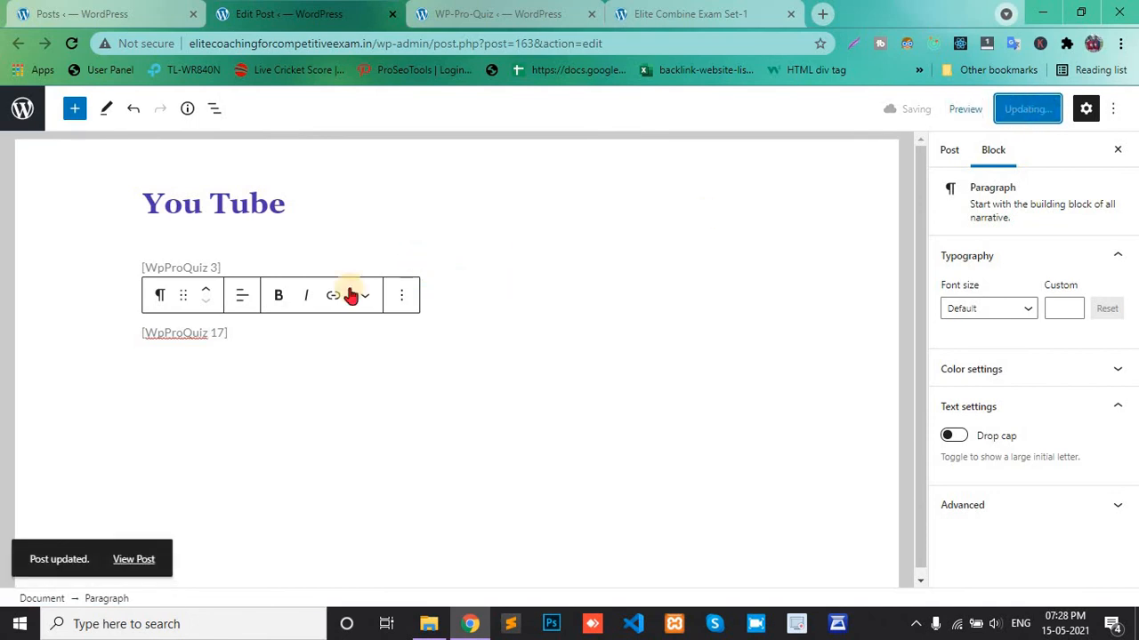
# Switch to the live site, reload it and open the "You Tube" exam page at its Demo Quiz section
pyautogui.click(680, 13)
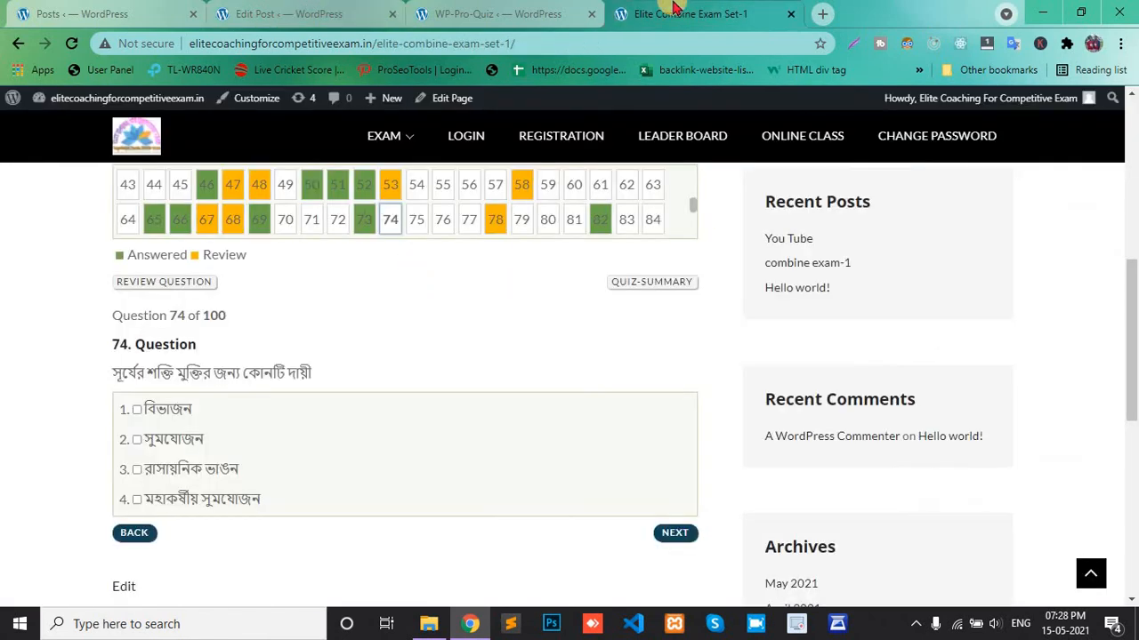
pyautogui.click(69, 47)
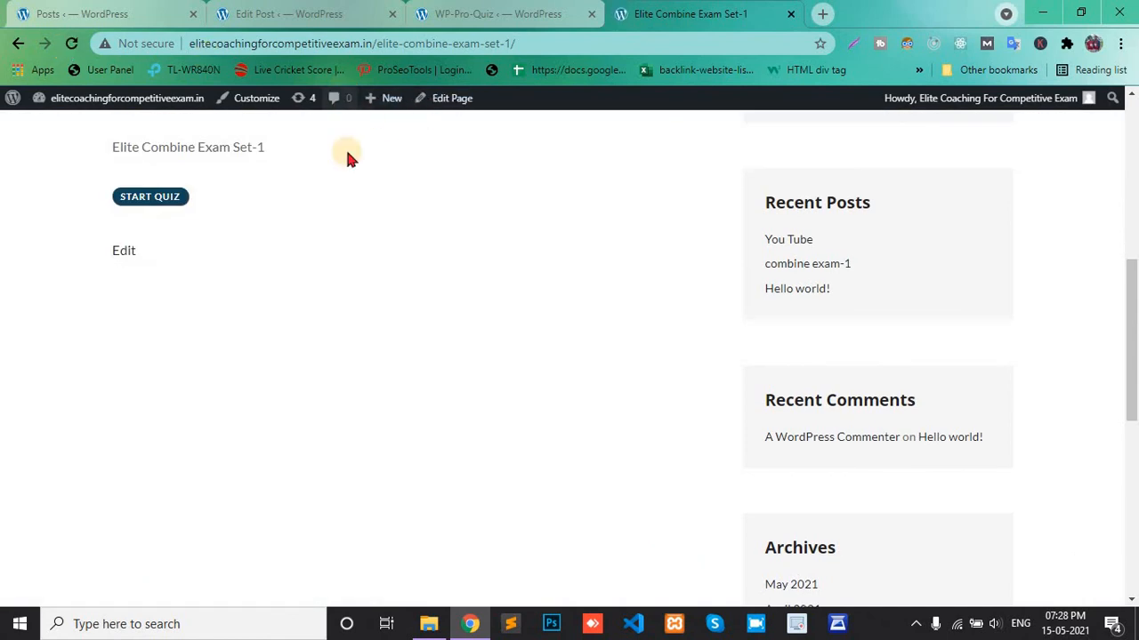
pyautogui.scroll(5, 347, 158)
pyautogui.moveTo(396, 142)
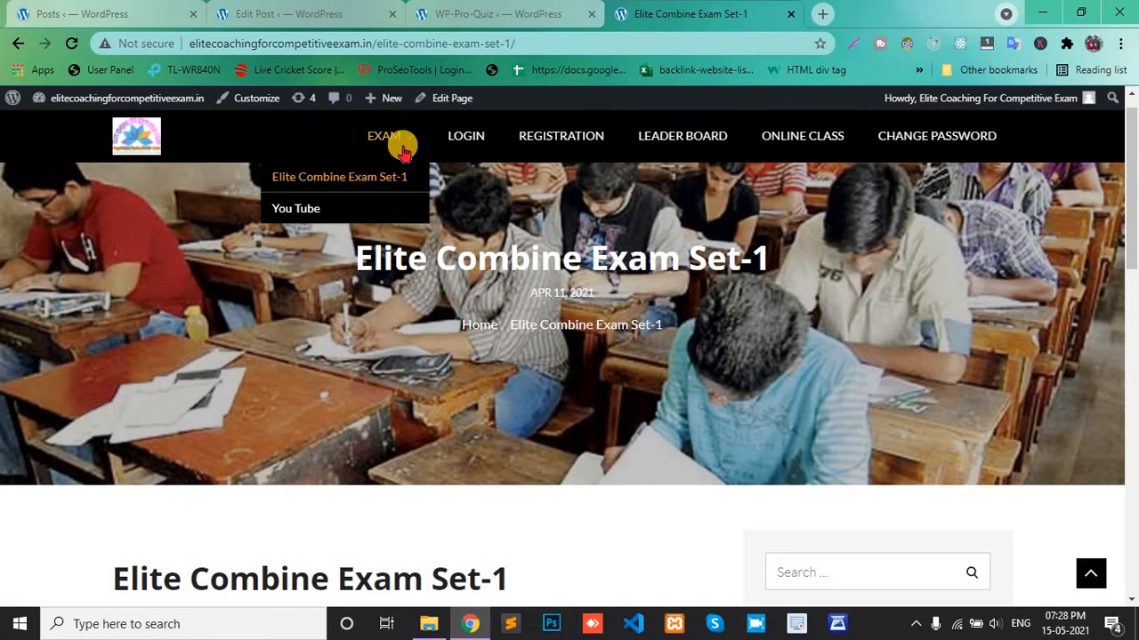
pyautogui.click(306, 217)
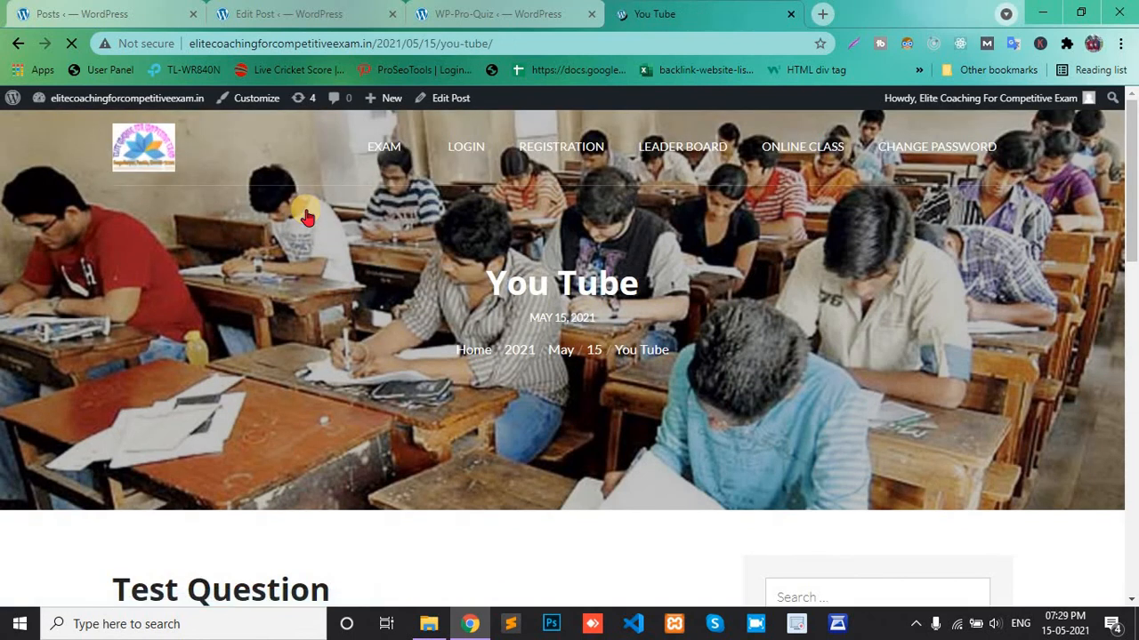
pyautogui.scroll(-4, 263, 352)
pyautogui.scroll(-1, 263, 352)
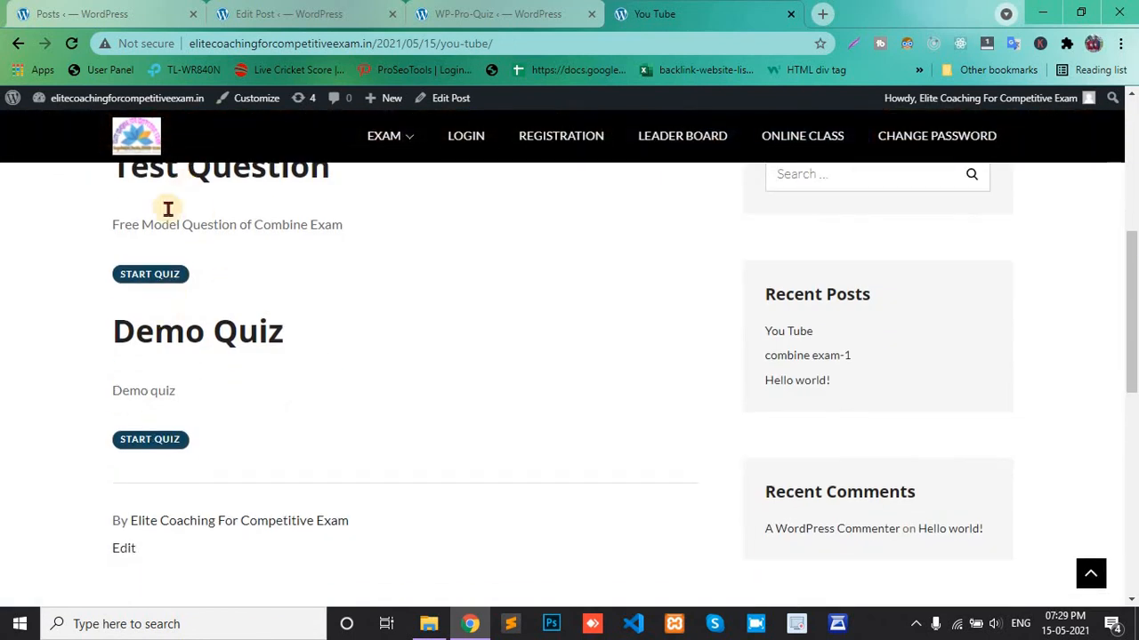
# Start the Demo Quiz on the page and check its time limit
pyautogui.click(141, 445)
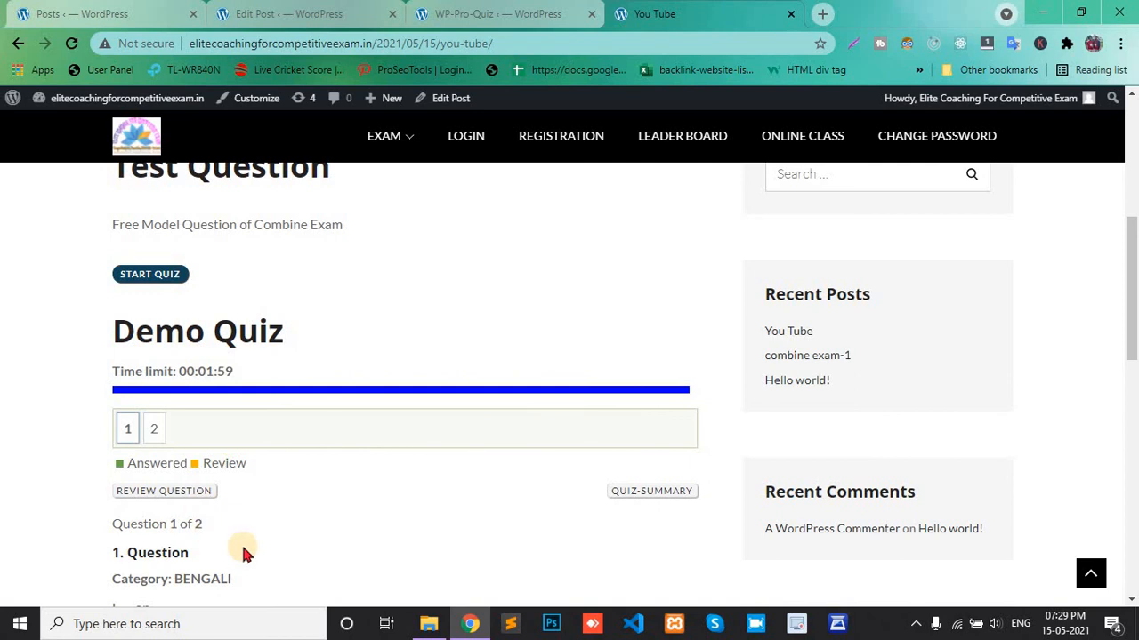
pyautogui.scroll(-1, 254, 272)
pyautogui.moveTo(202, 295); pyautogui.dragTo(236, 293)
pyautogui.click(113, 294)
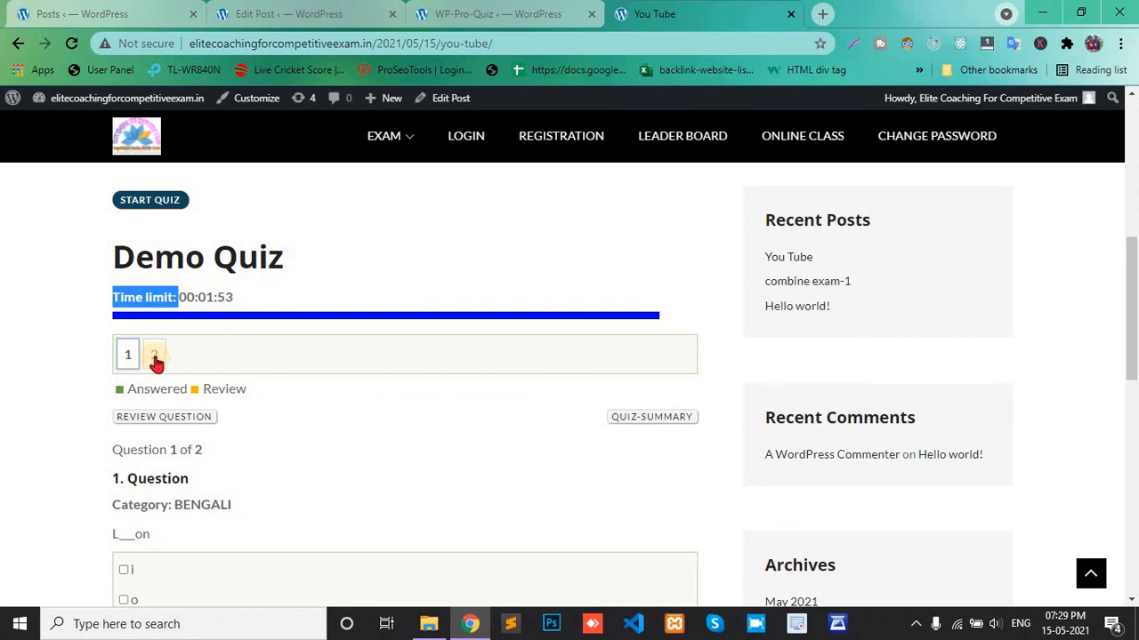
# Answer question 1 with "o" and question 2 with "d", and open the quiz summary
pyautogui.scroll(-1, 187, 489)
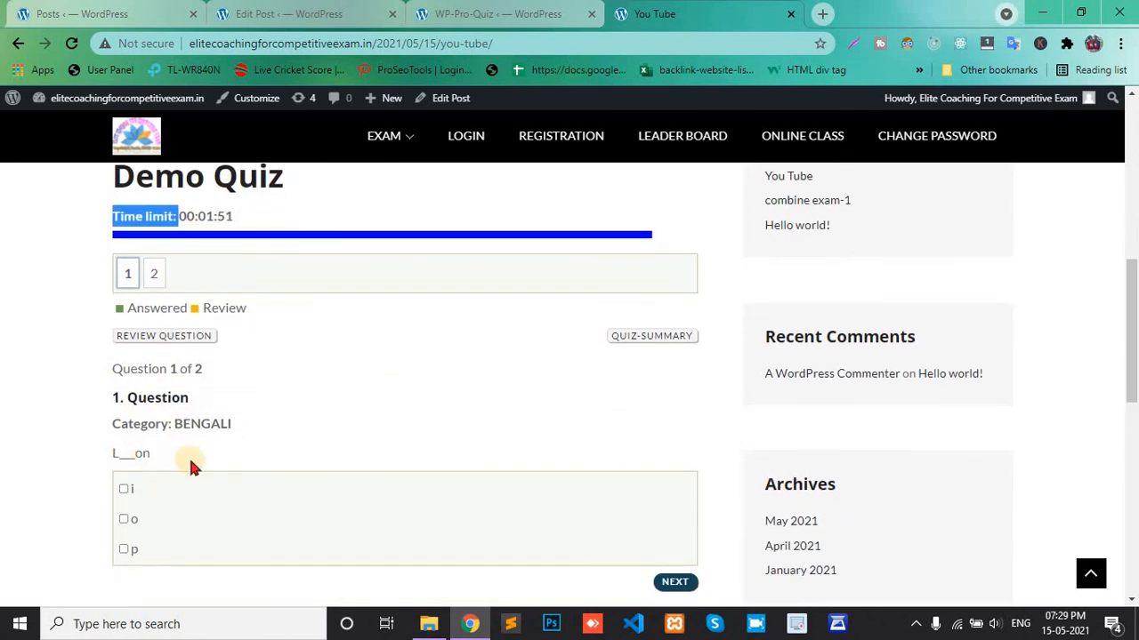
pyautogui.click(125, 521)
pyautogui.click(153, 275)
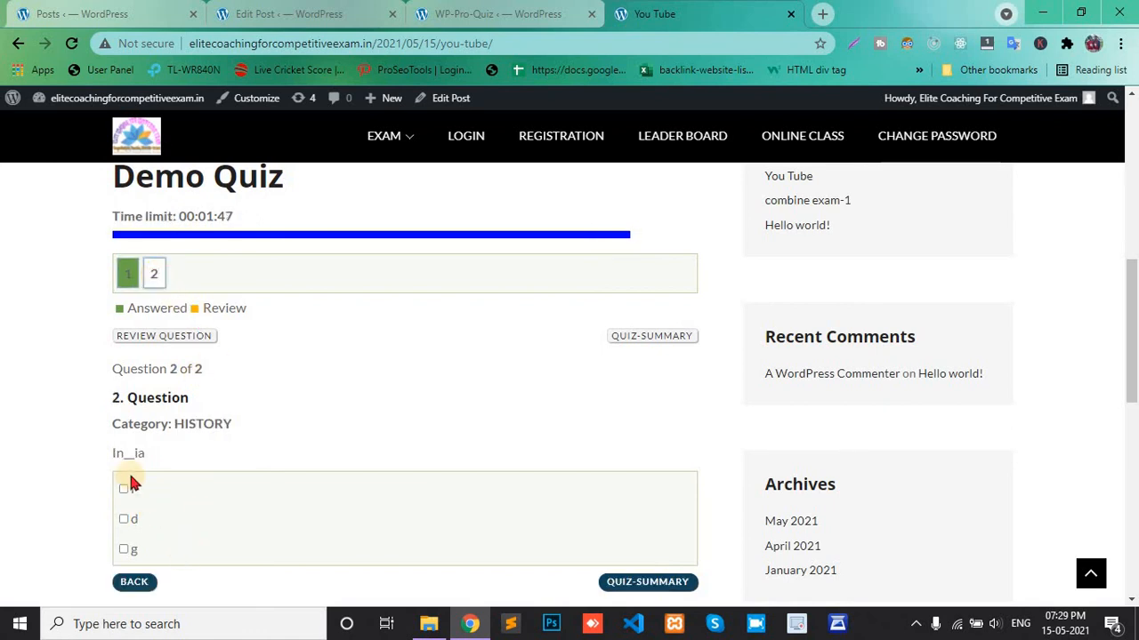
pyautogui.click(124, 520)
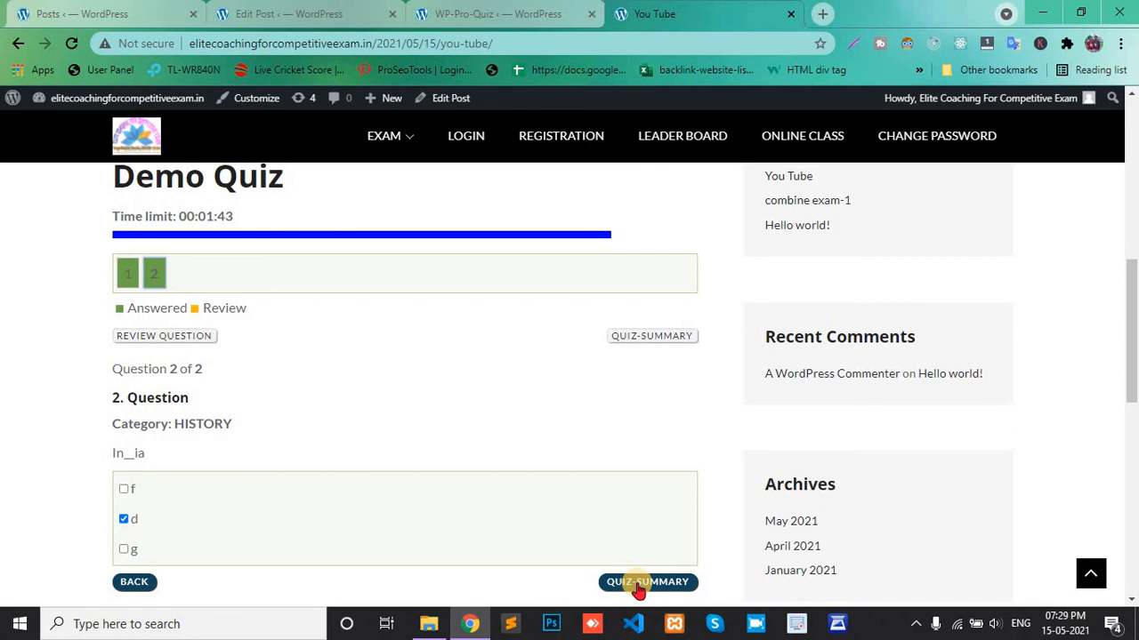
pyautogui.click(638, 582)
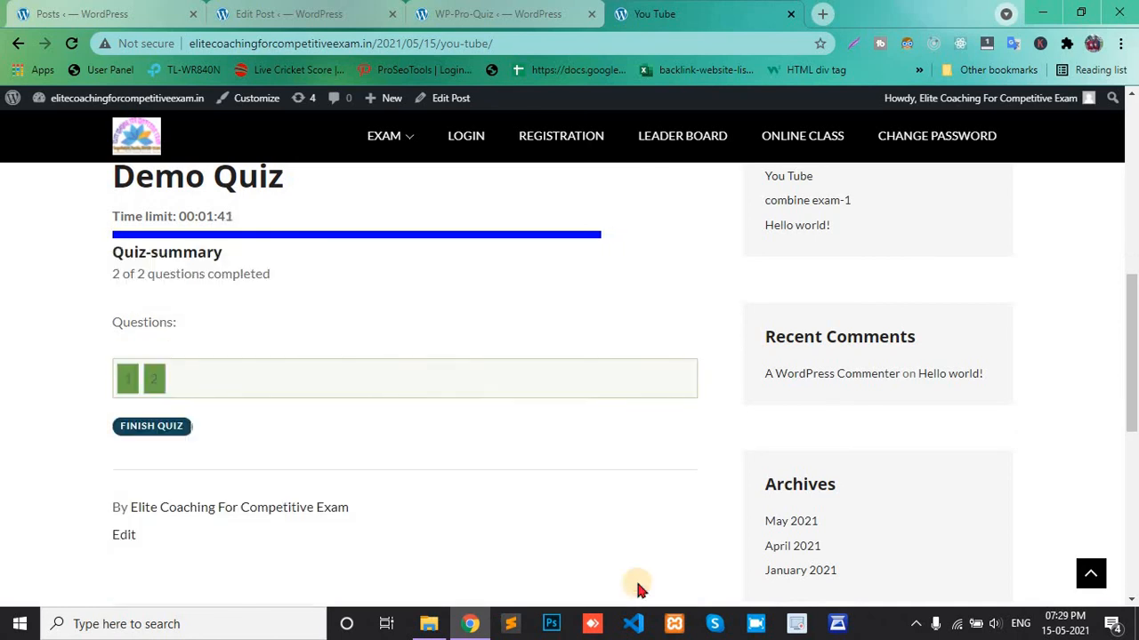
# Finish the quiz and examine the results: time taken, points, average score and category scores
pyautogui.scroll(-1, 356, 440)
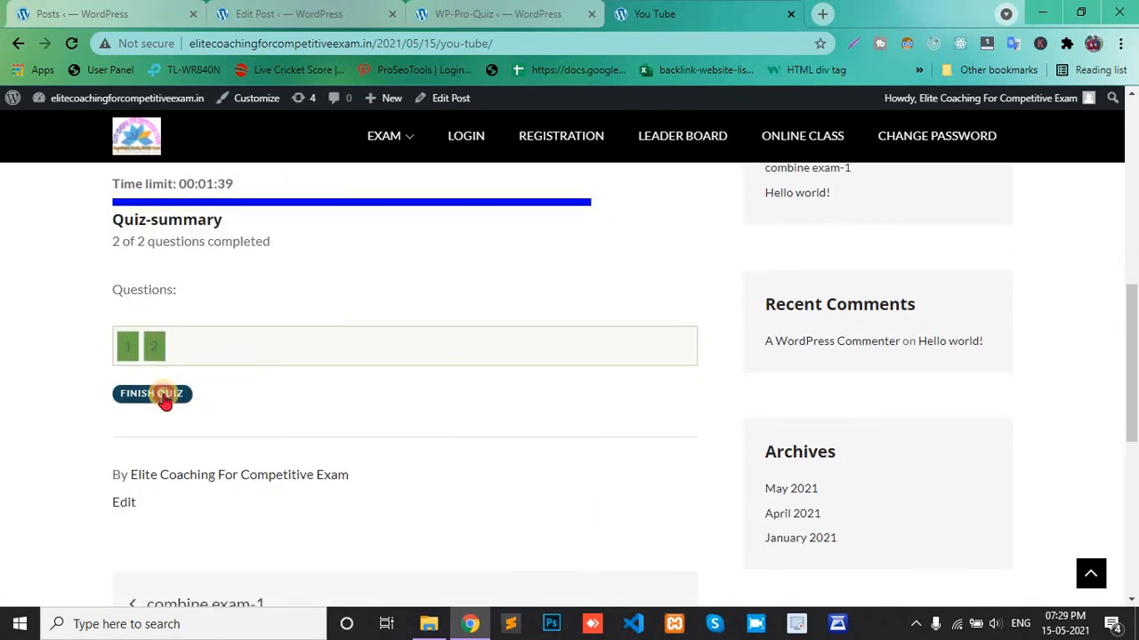
pyautogui.click(164, 397)
pyautogui.scroll(-1, 374, 358)
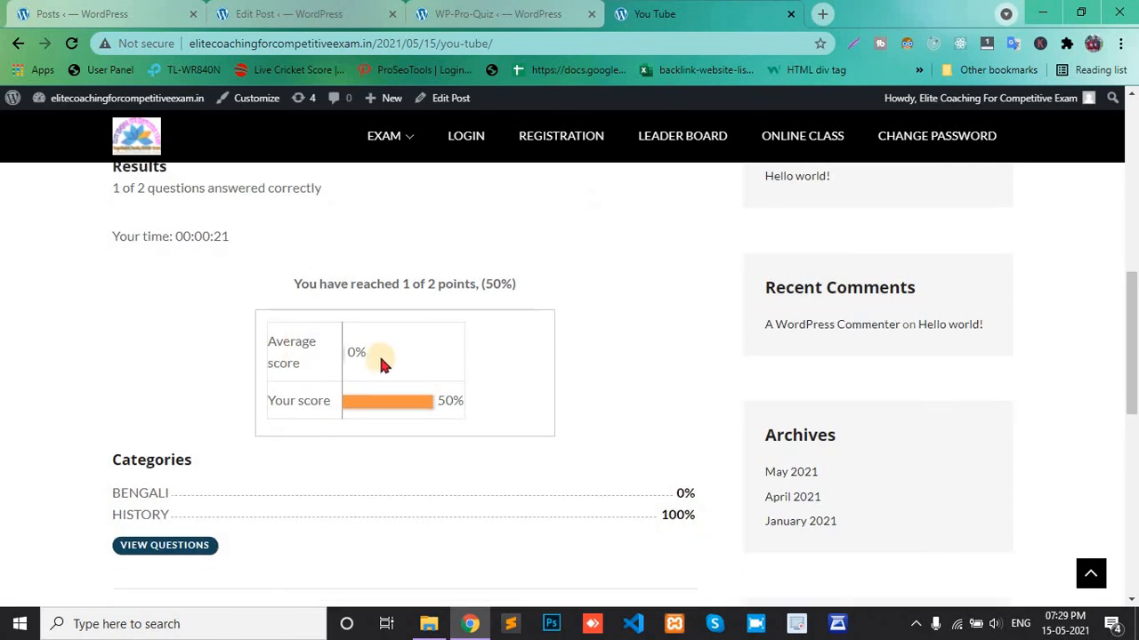
pyautogui.scroll(-1, 353, 403)
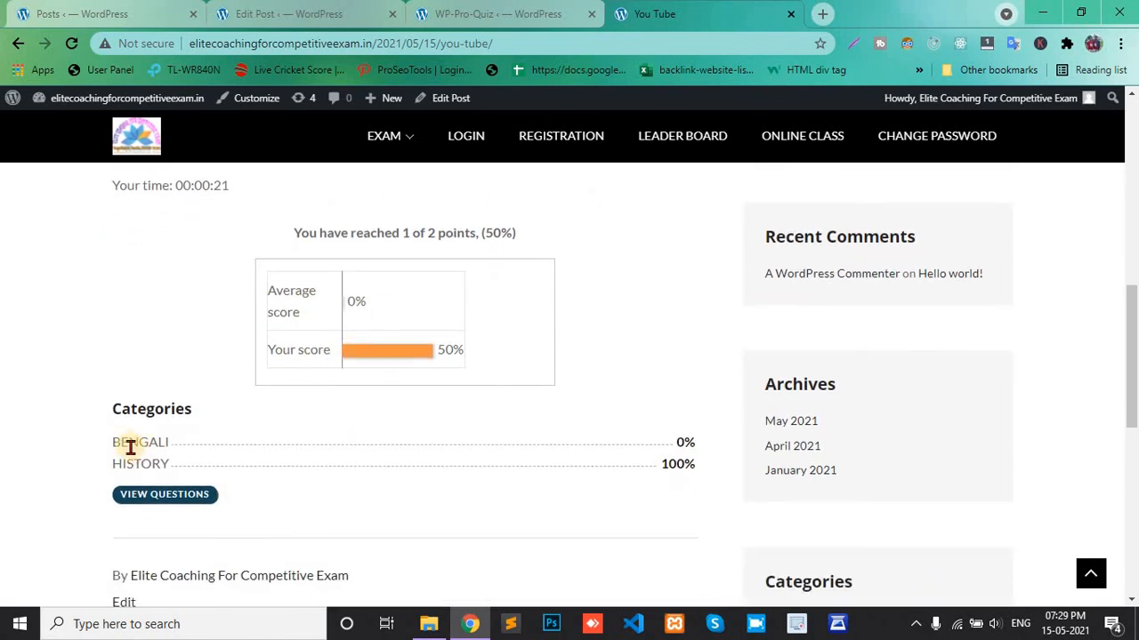
pyautogui.moveTo(403, 435); pyautogui.dragTo(496, 436)
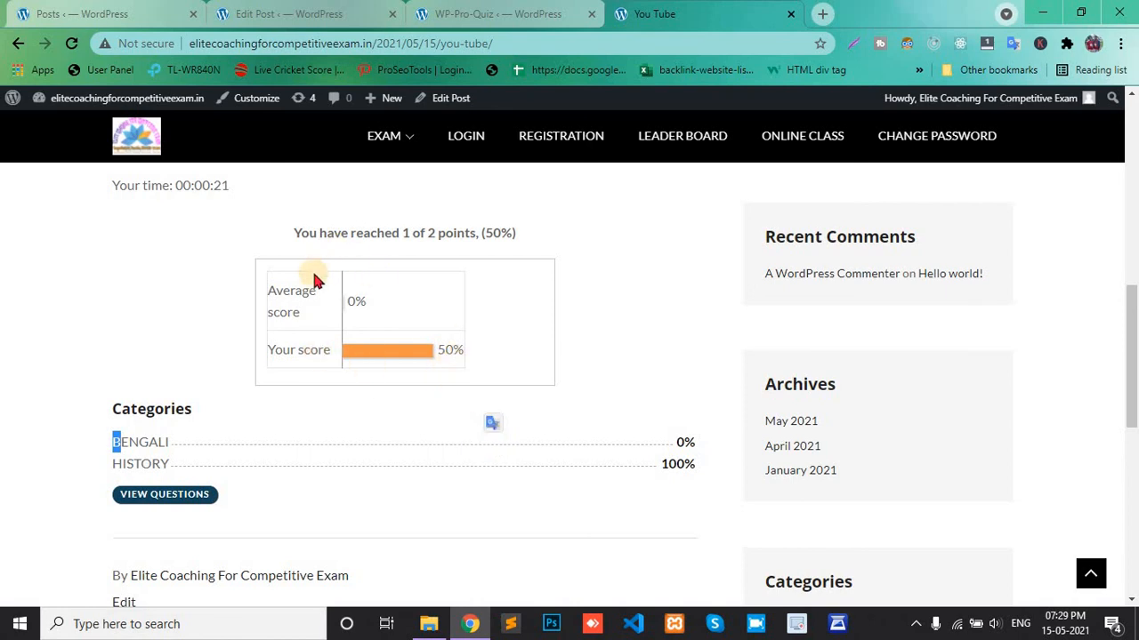
pyautogui.scroll(2, 313, 277)
pyautogui.moveTo(114, 280); pyautogui.dragTo(252, 281)
pyautogui.scroll(-2, 249, 280)
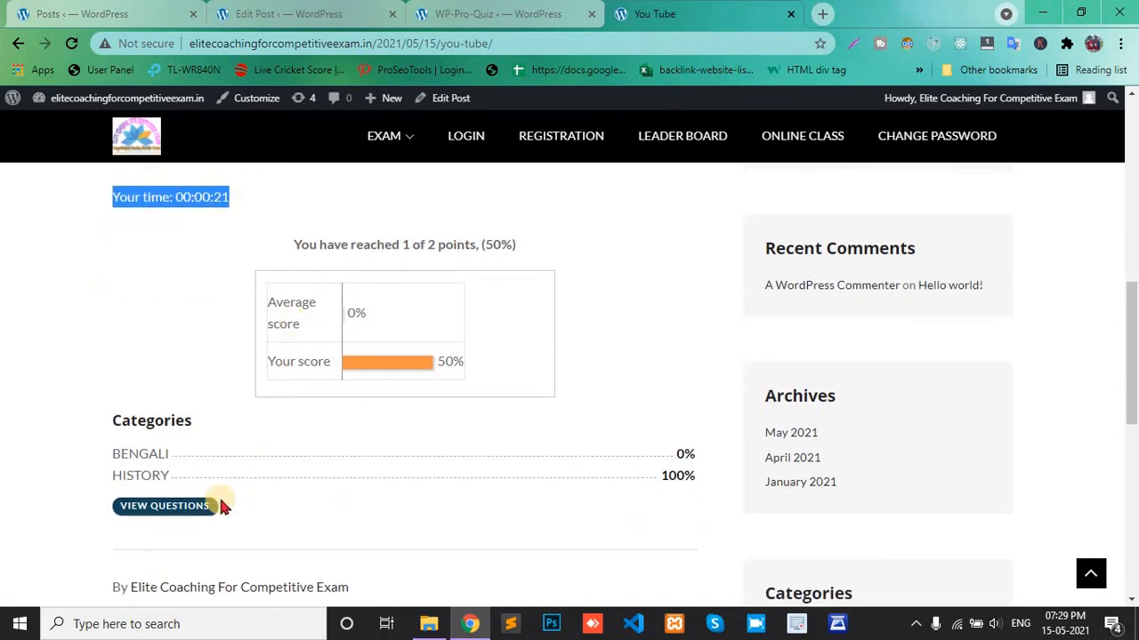
# Display the answered questions below the results and check the marking of both answers
pyautogui.click(186, 509)
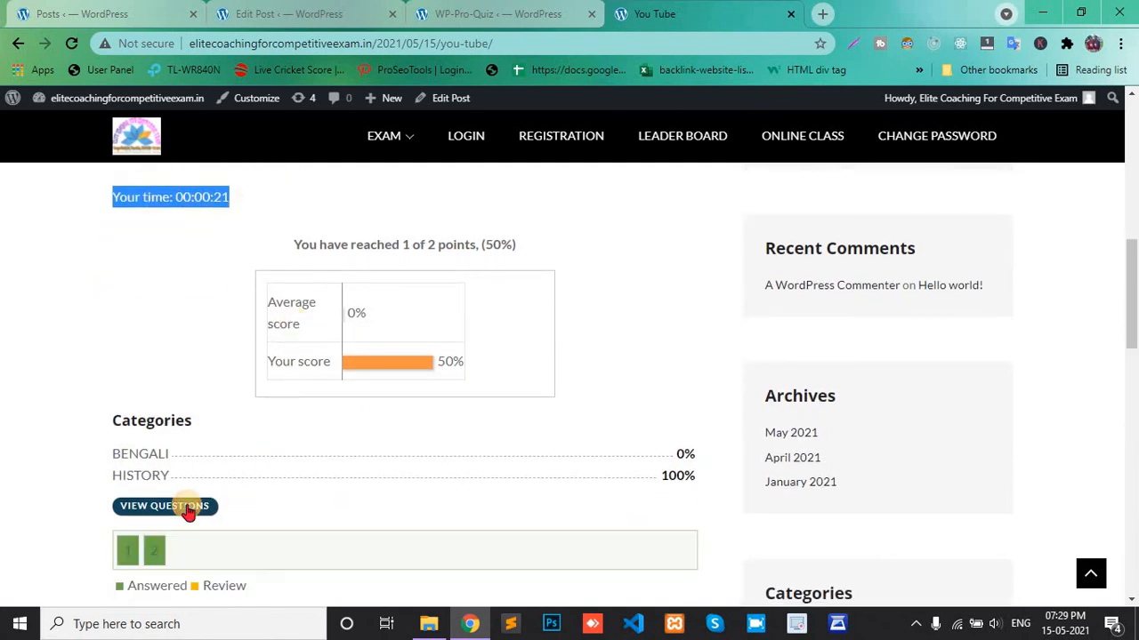
pyautogui.scroll(-5, 313, 460)
pyautogui.scroll(-1, 314, 463)
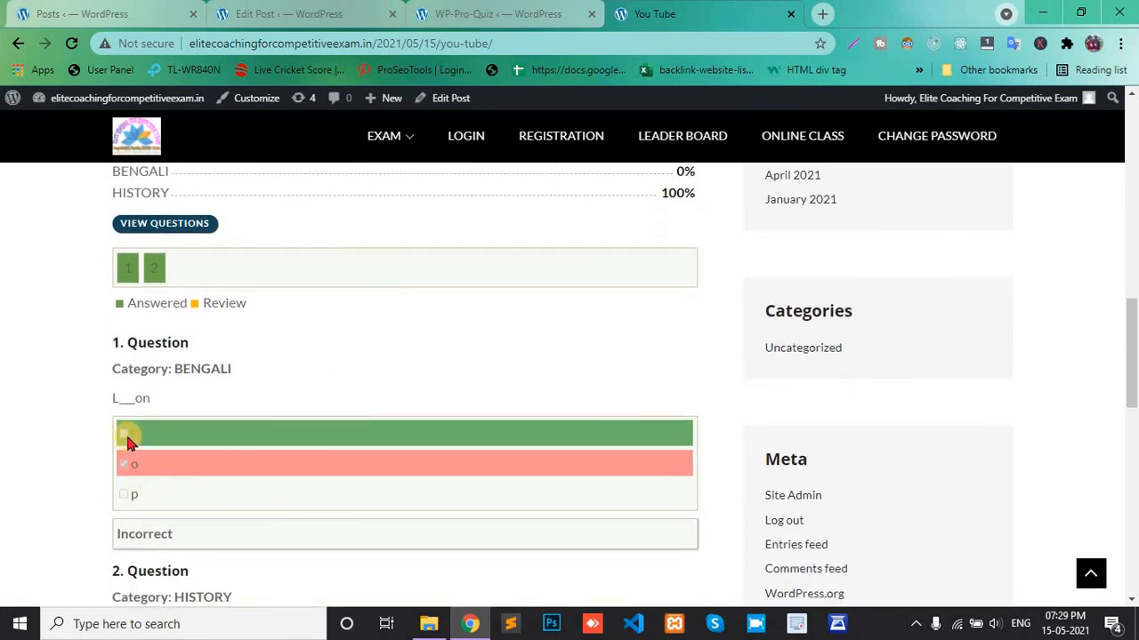
pyautogui.scroll(-3, 125, 435)
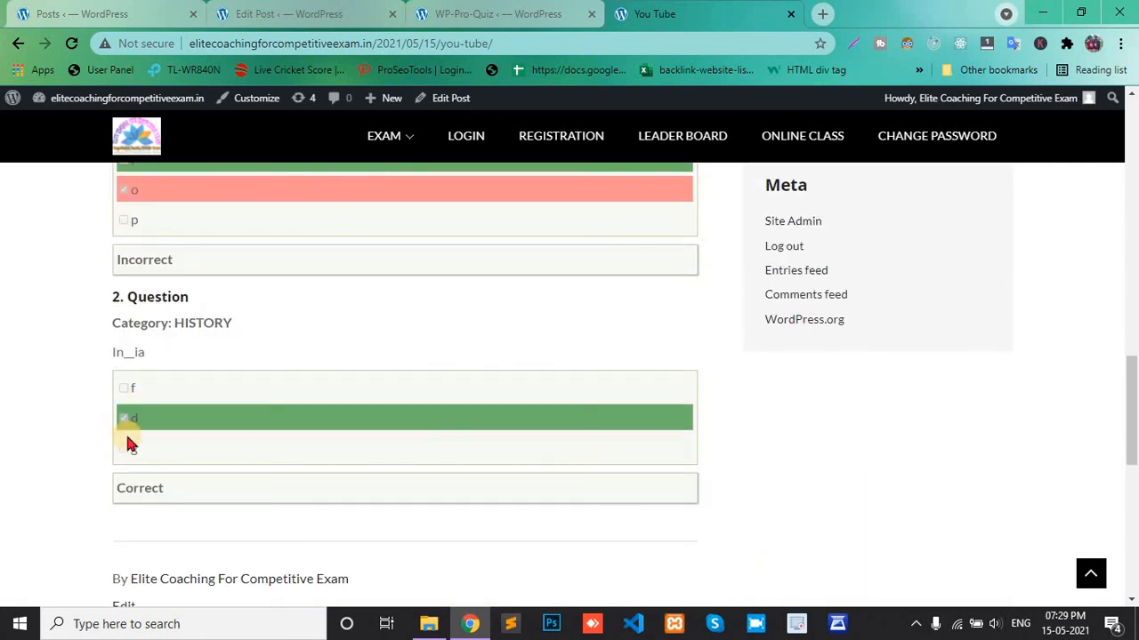